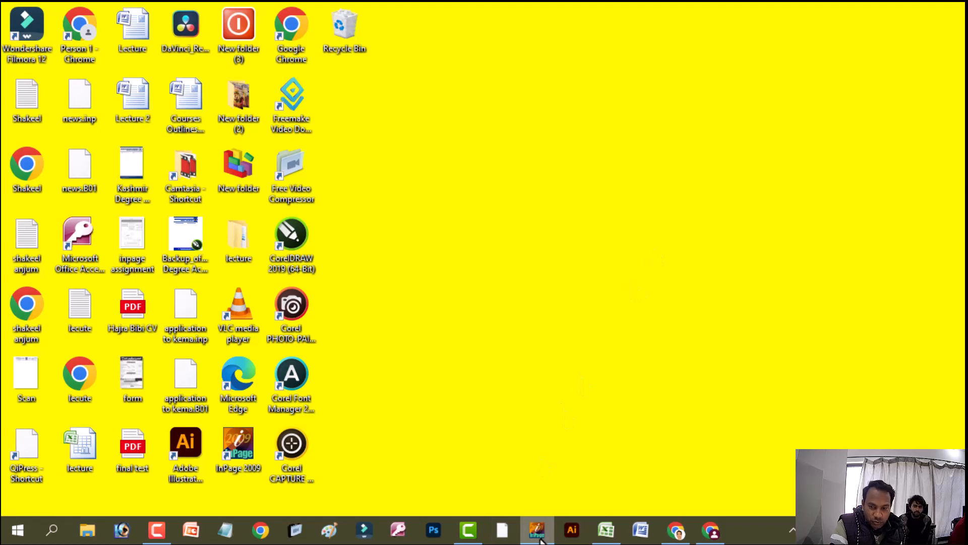
Switch to the InPage document containing the Urdu letter table and maximize its window
left_click(538, 537)
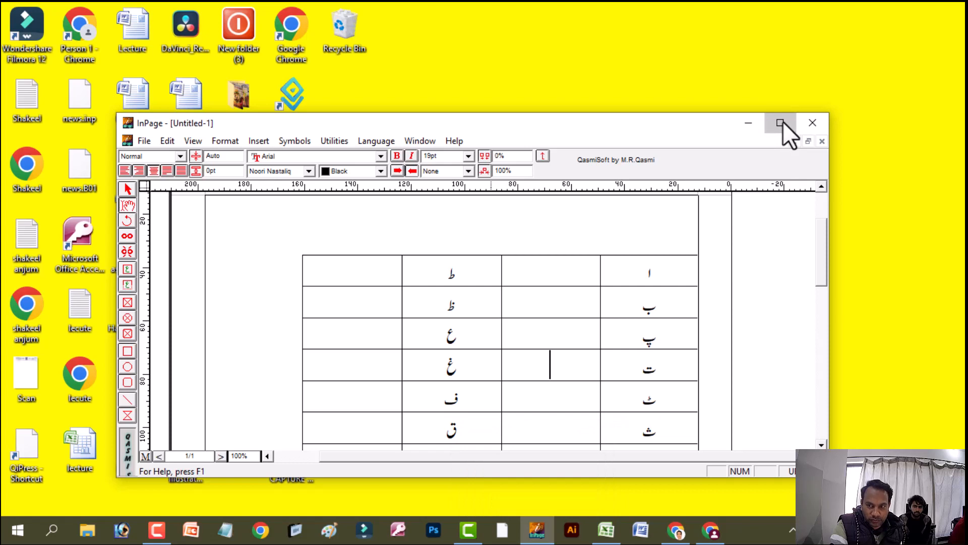
left_click(782, 123)
Fill the cells beside ا, ب, پ and ت with their keyboard letters A, B, P and T
left_click(617, 166)
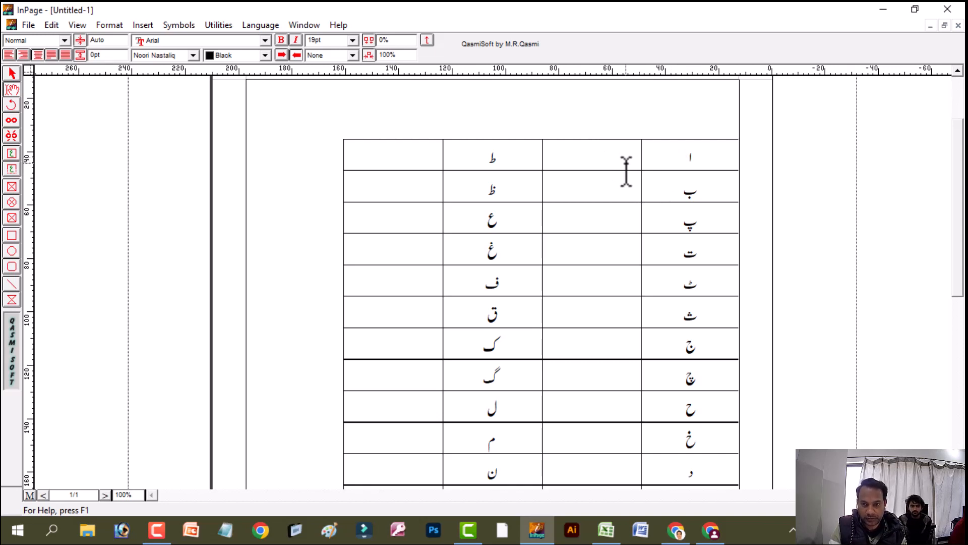
type("a")
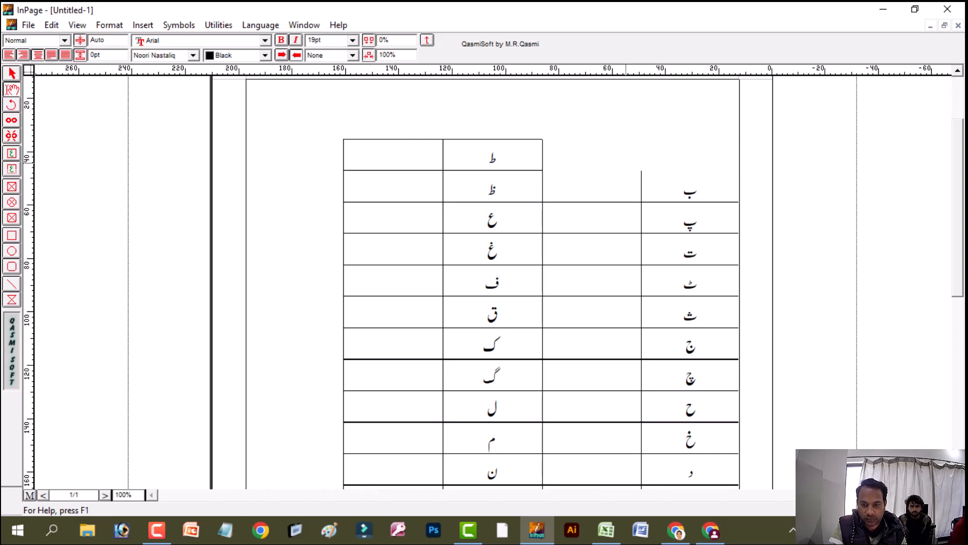
key("Down")
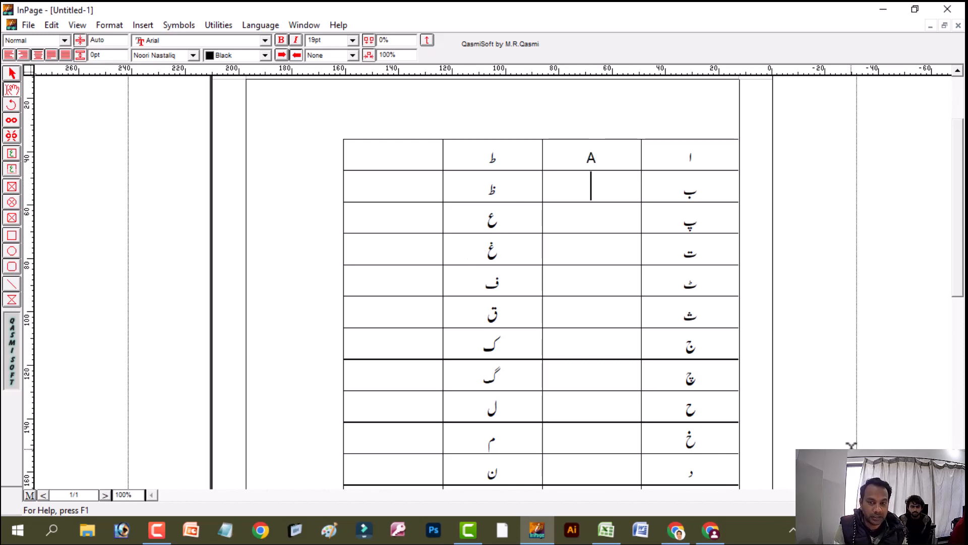
type("B")
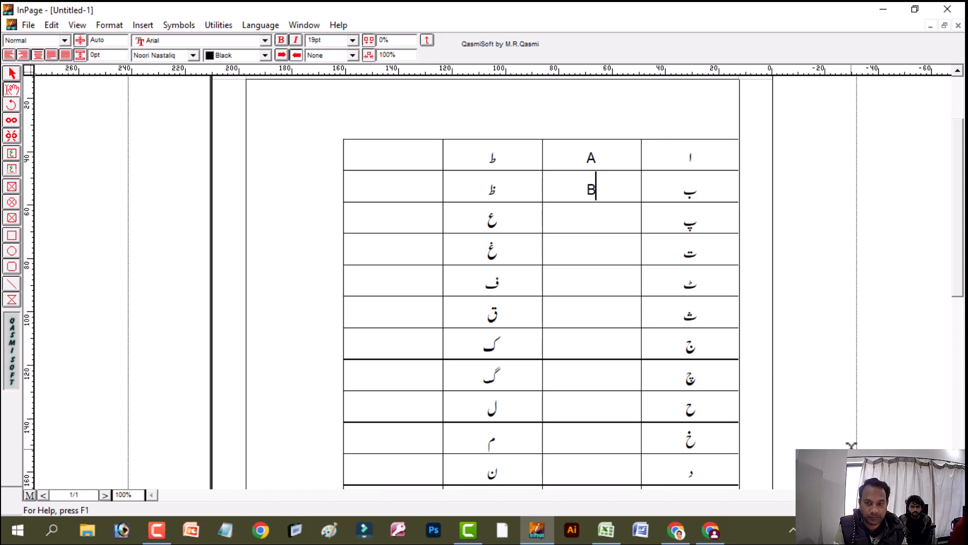
key("Down")
type("P")
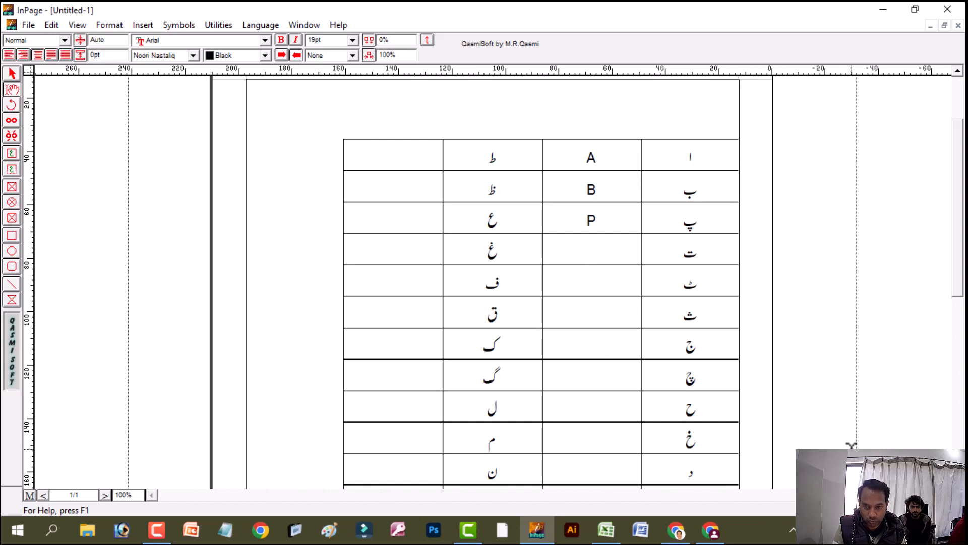
key("Down")
type("T")
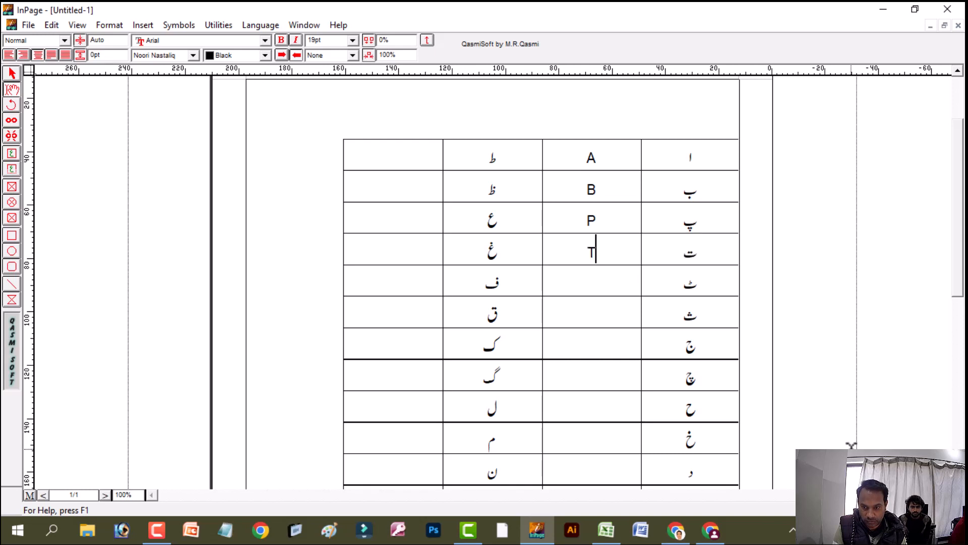
key("Down")
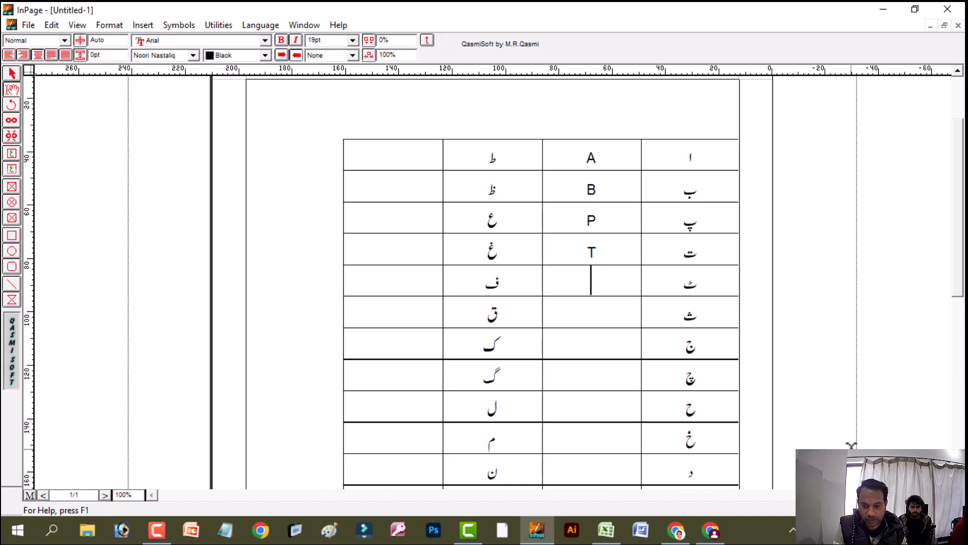
type("t")
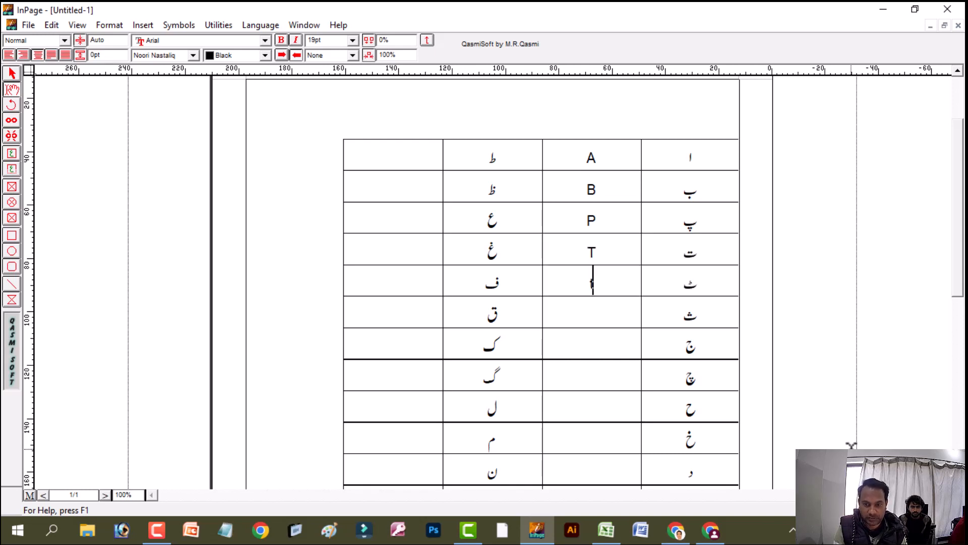
key("BackSpace")
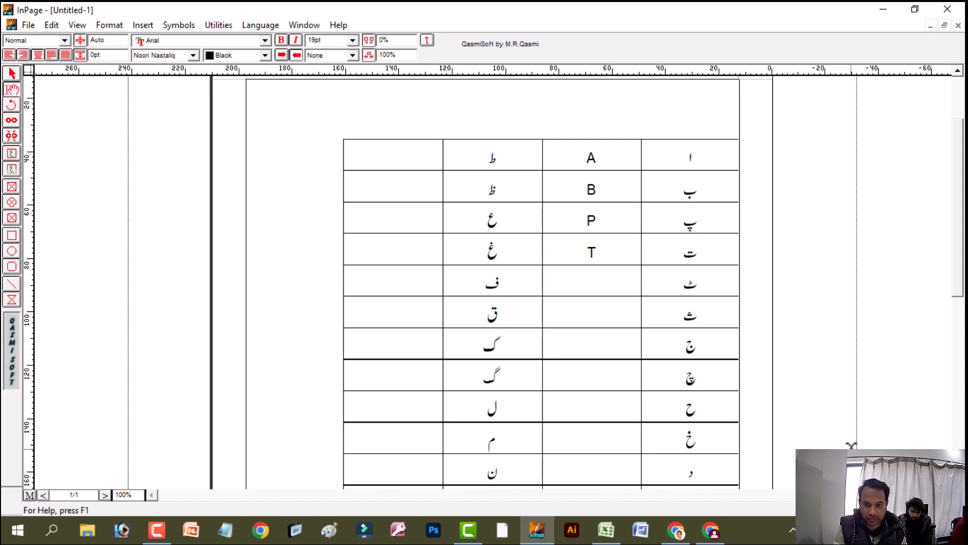
type("T")
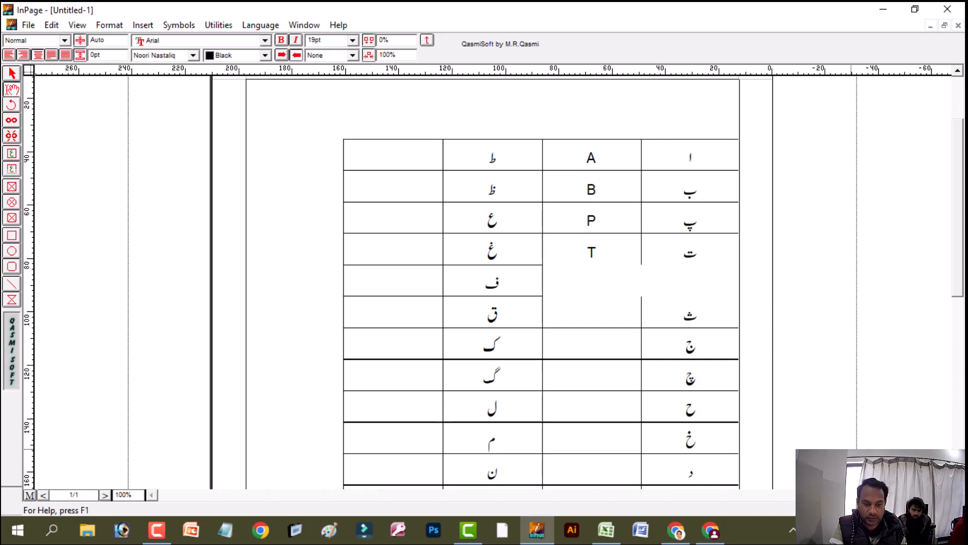
Close the Camtasia welcome window and the attendance workbook in Excel, returning to the InPage table
left_click(468, 529)
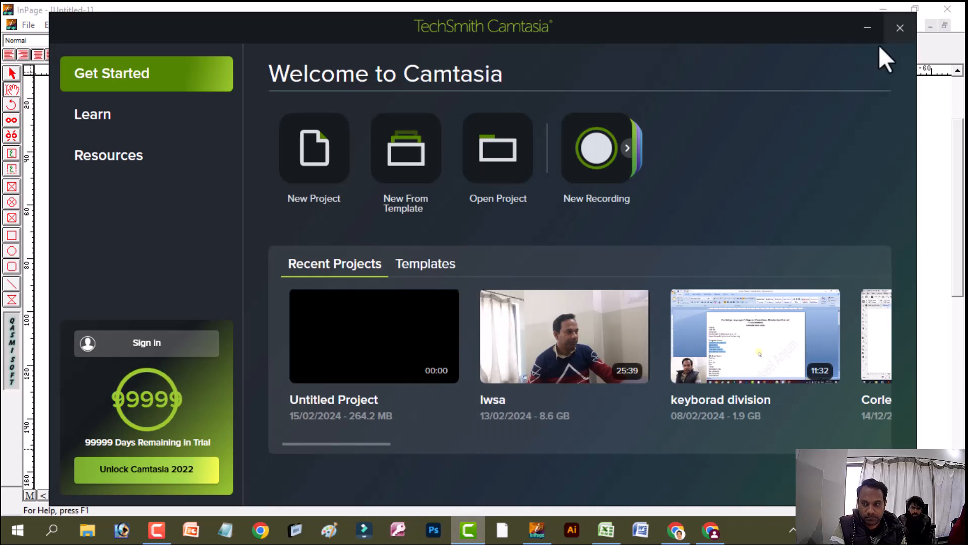
left_click(901, 27)
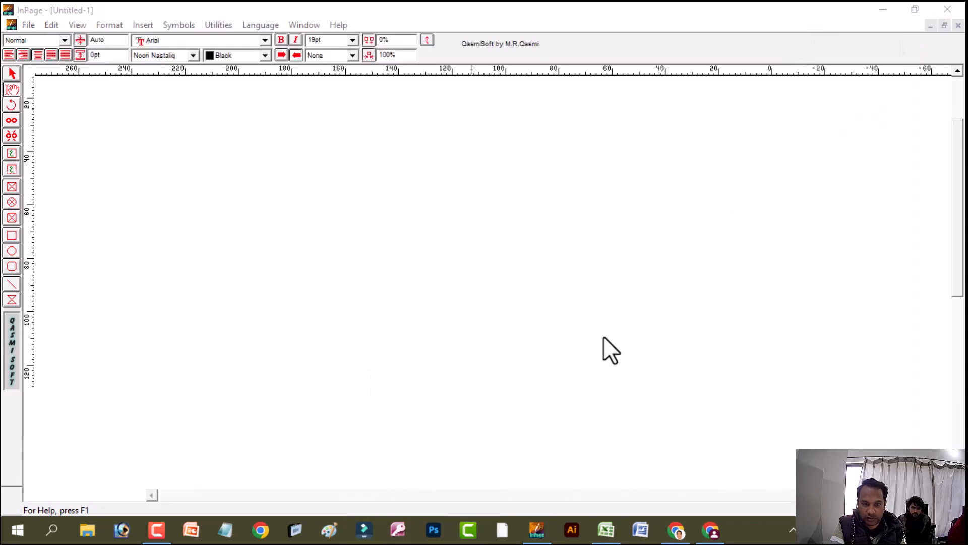
left_click(946, 12)
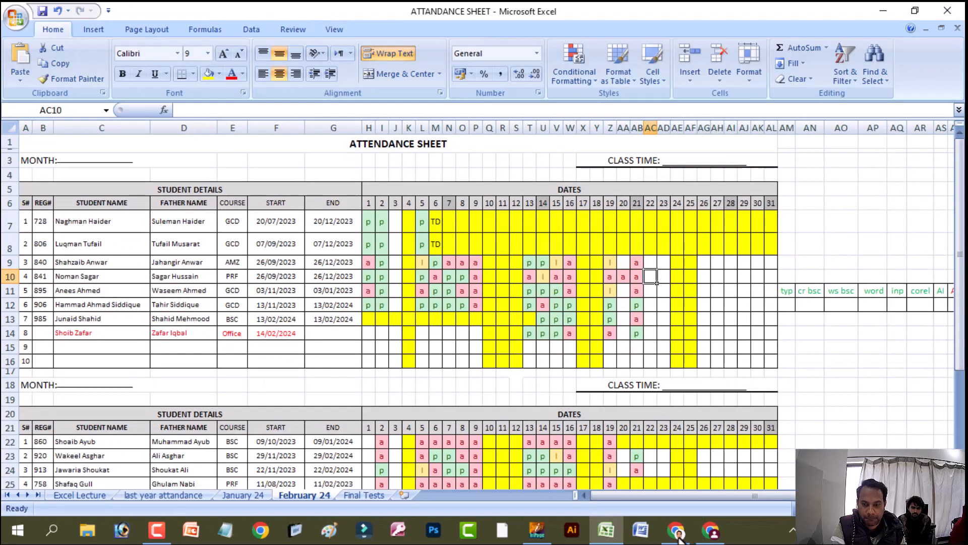
left_click(947, 10)
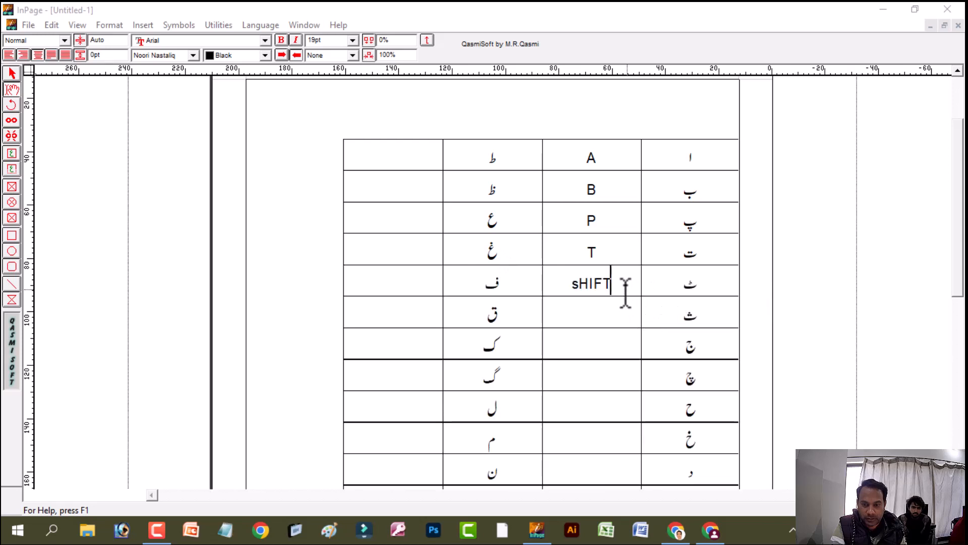
Replace the miscapitalized entry beside ٹ with "Shift", followed by "+" and "T"
left_click_drag(625, 289, 557, 281)
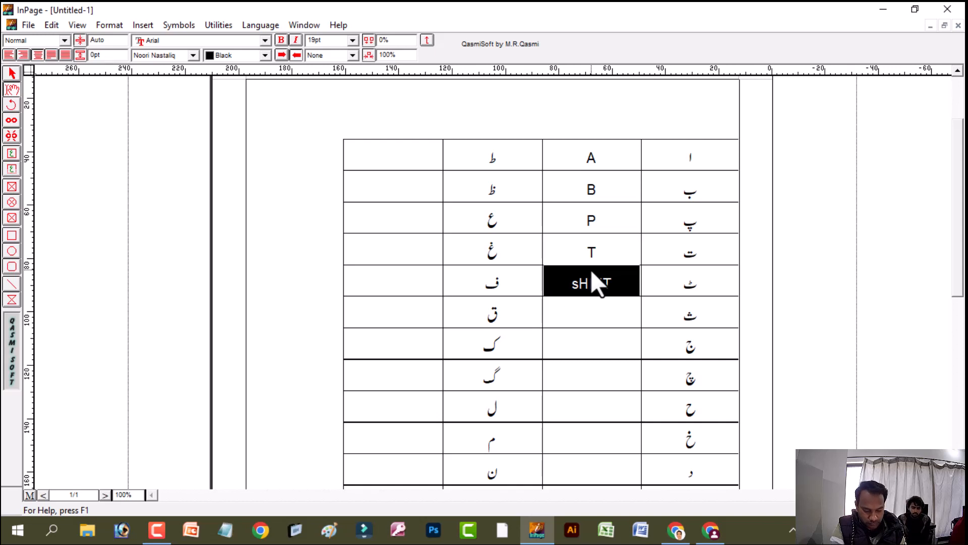
type("S")
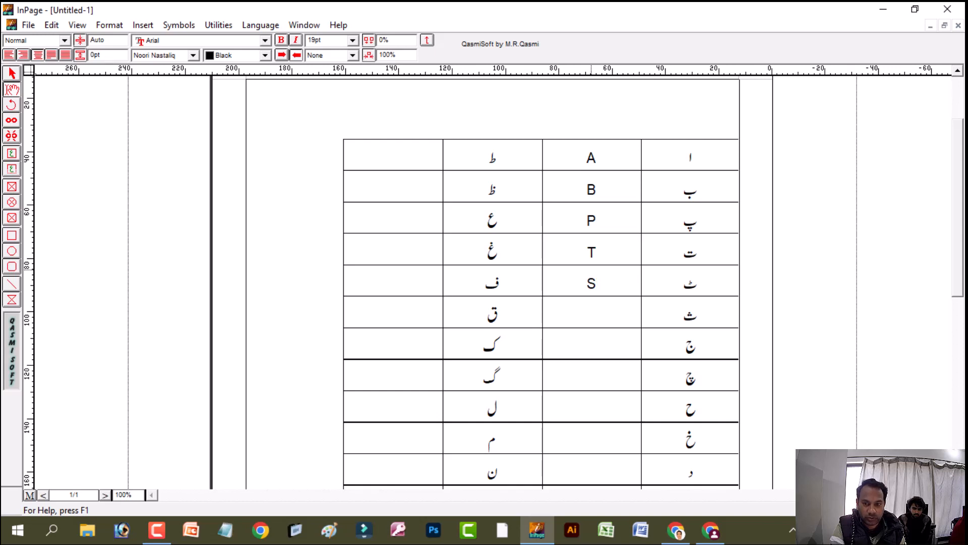
type("hift")
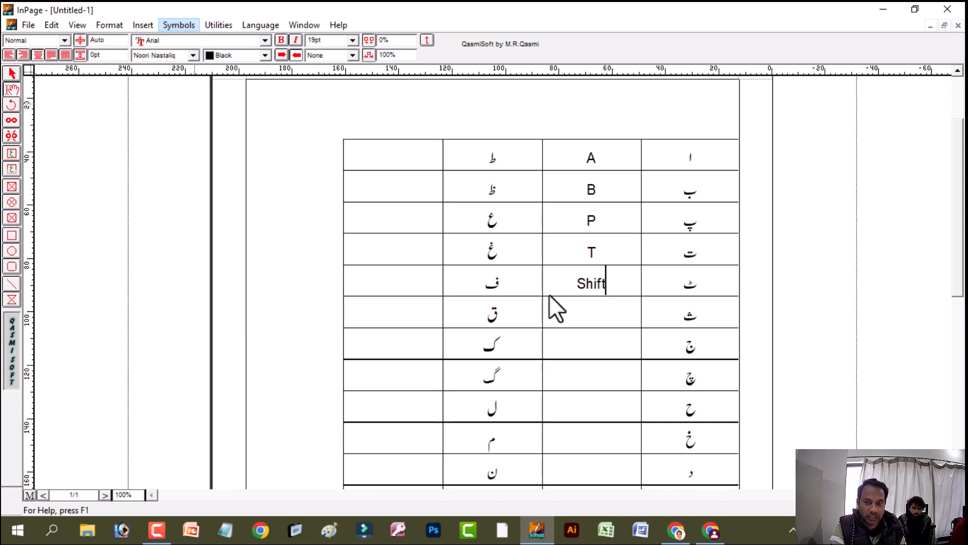
left_click(174, 25)
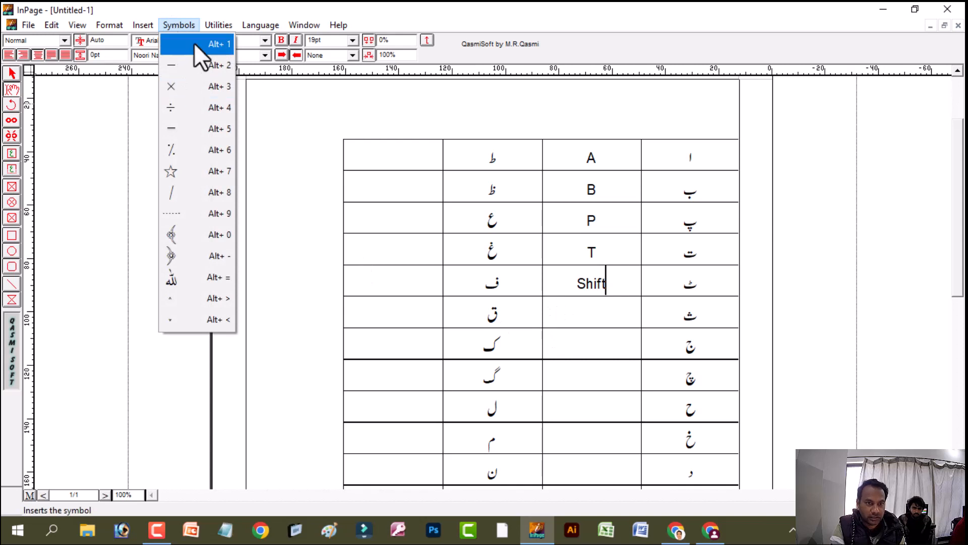
key("Escape")
type("+")
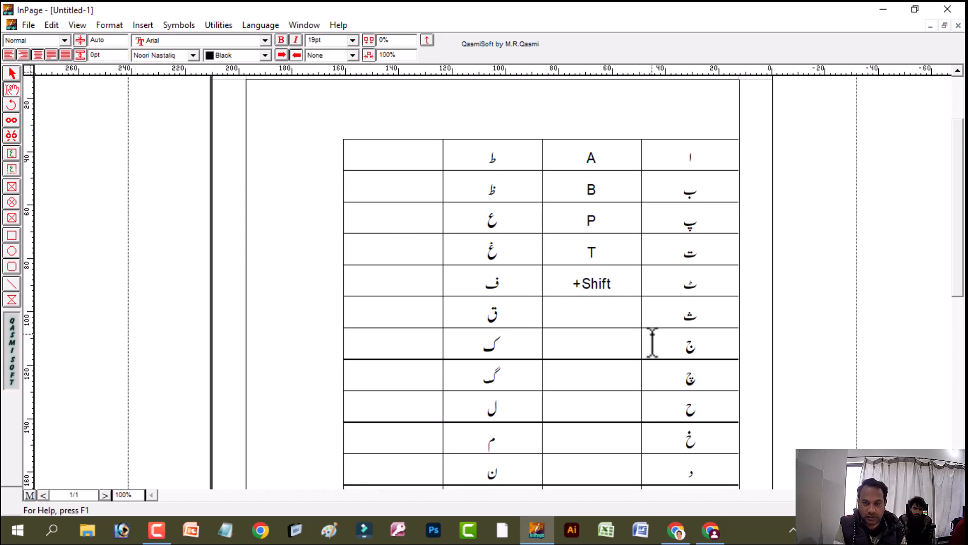
type("T")
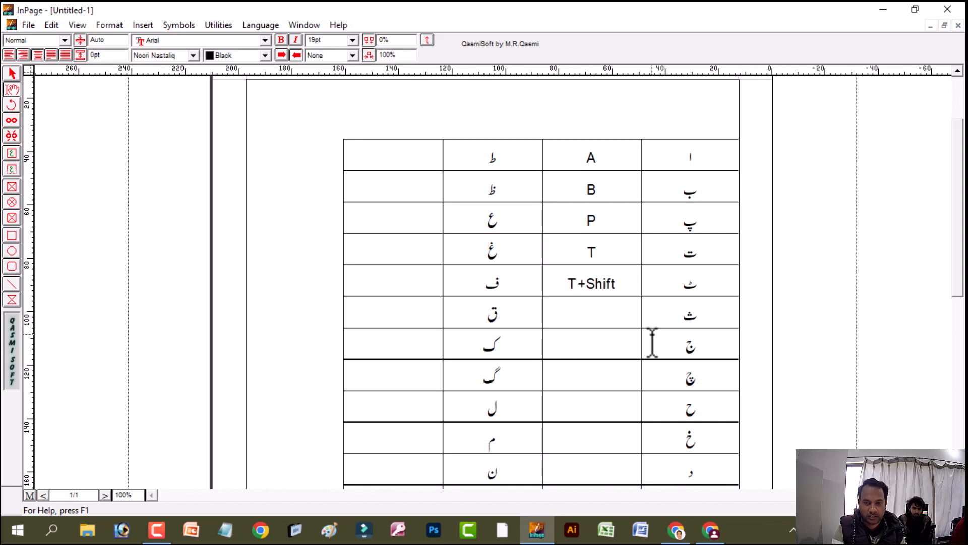
Left-align the text in the cell beside ٹ and set its direction to left-to-right so it reads "Shift+T"
key("shift+Right")
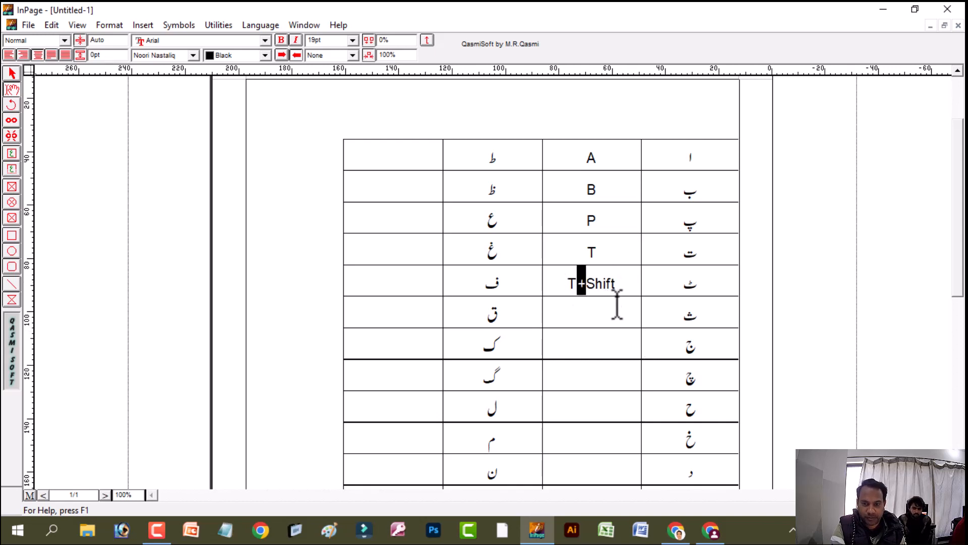
key("ctrl+a")
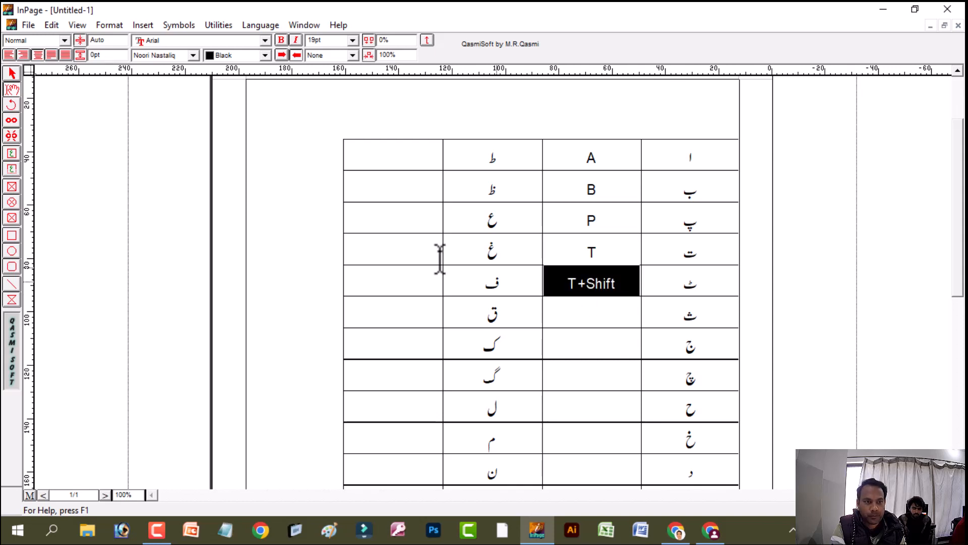
left_click(8, 57)
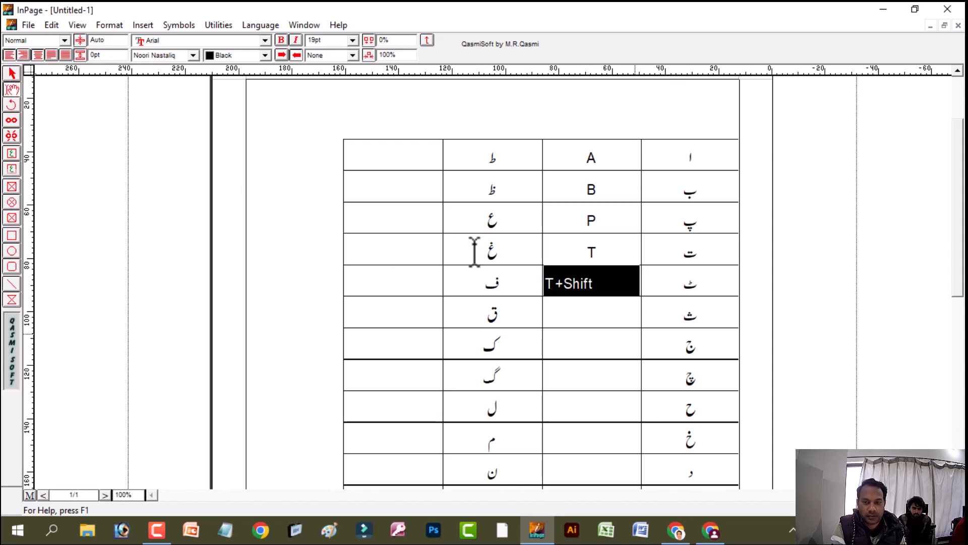
left_click(285, 53)
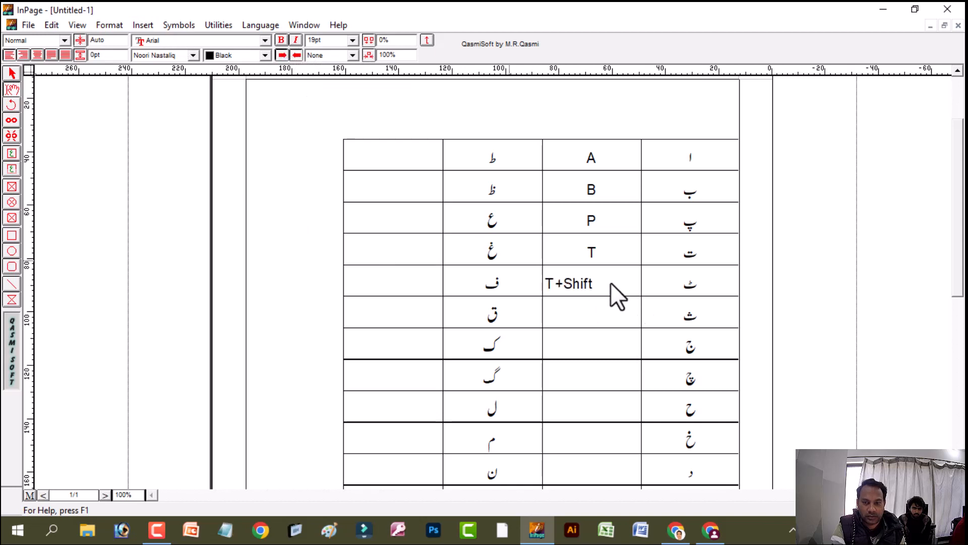
Enter the key combination for ث in its neighbouring cell: "Shift" followed by "+" and "C"
left_click(617, 318)
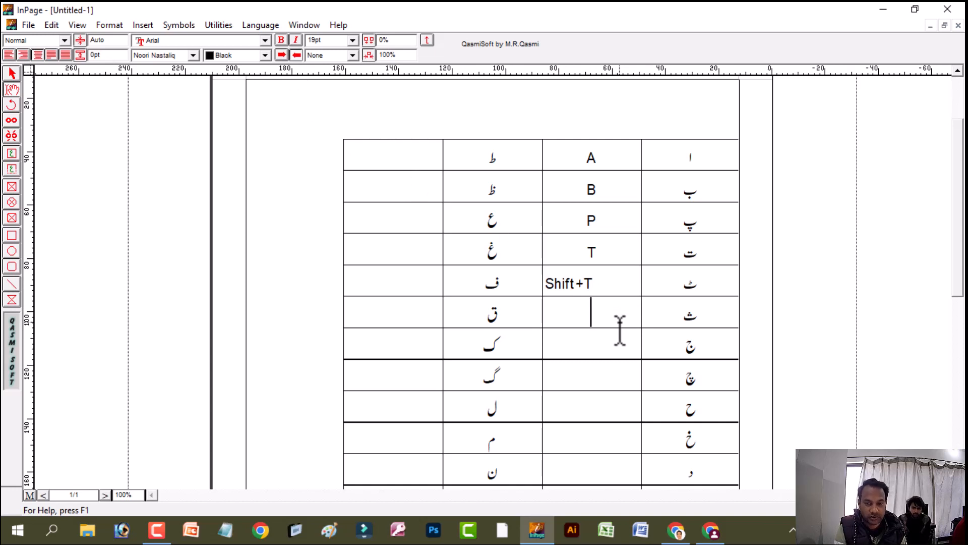
type("Shift")
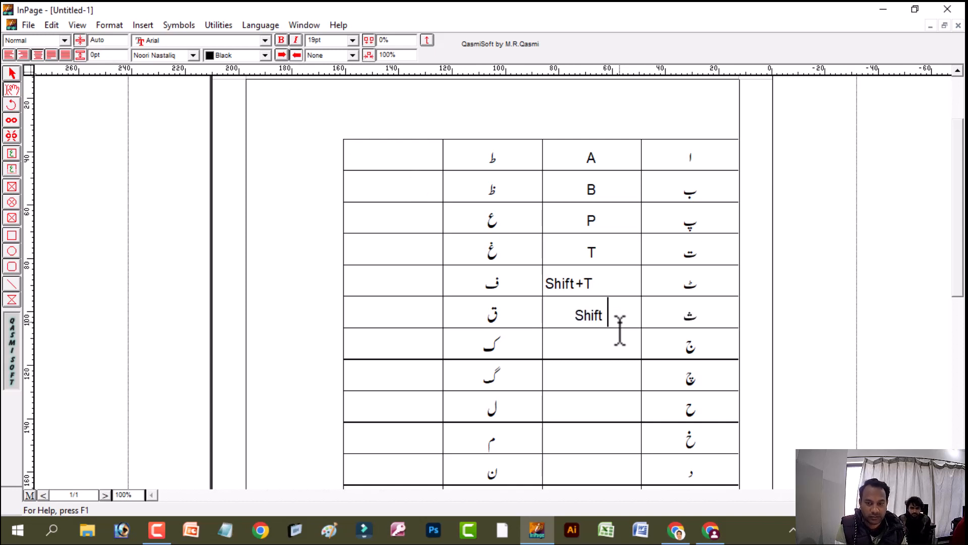
key("BackSpace")
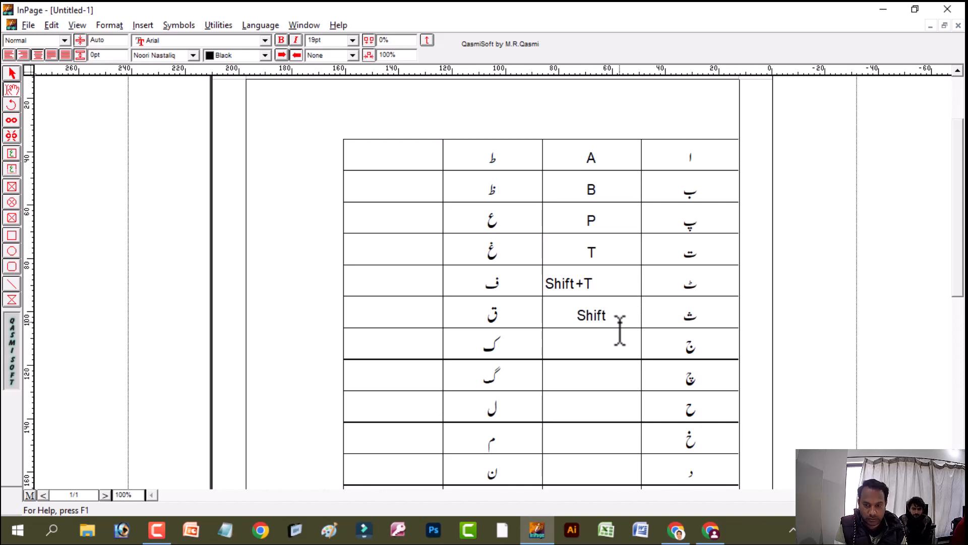
type("+")
type("C")
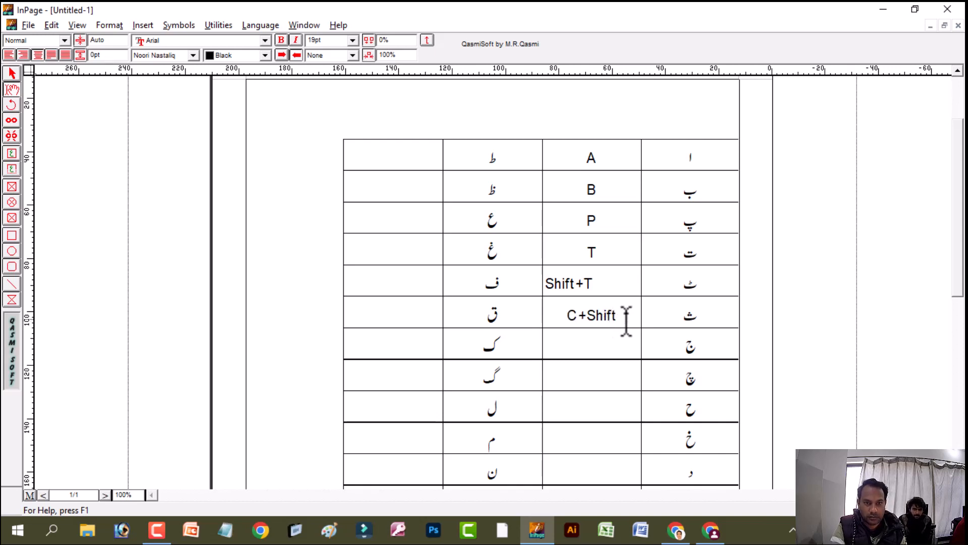
Set left-to-right text direction for the key column from the ٹ row downward, left-aligned, and for the whole empty column beside the second letter column
left_click_drag(606, 294, 566, 462)
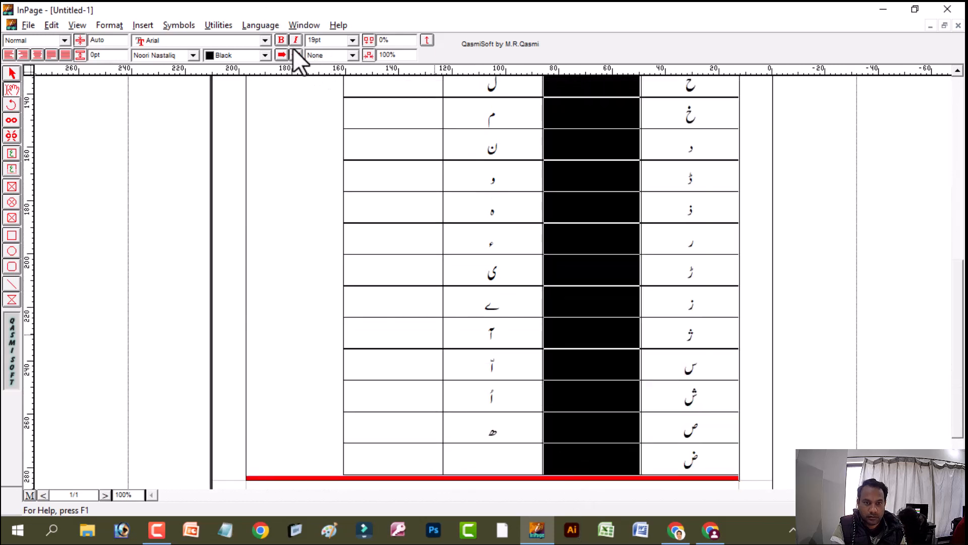
left_click(280, 53)
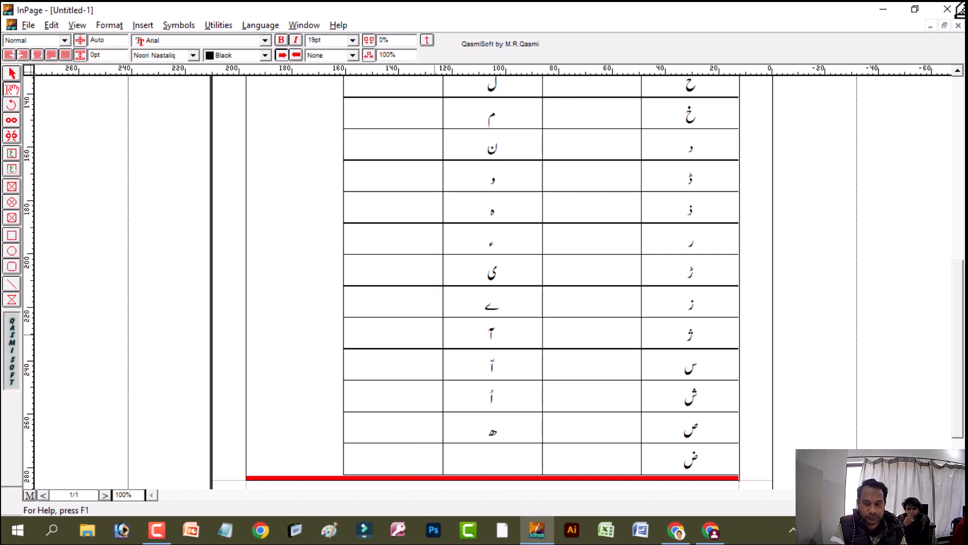
left_click(958, 80)
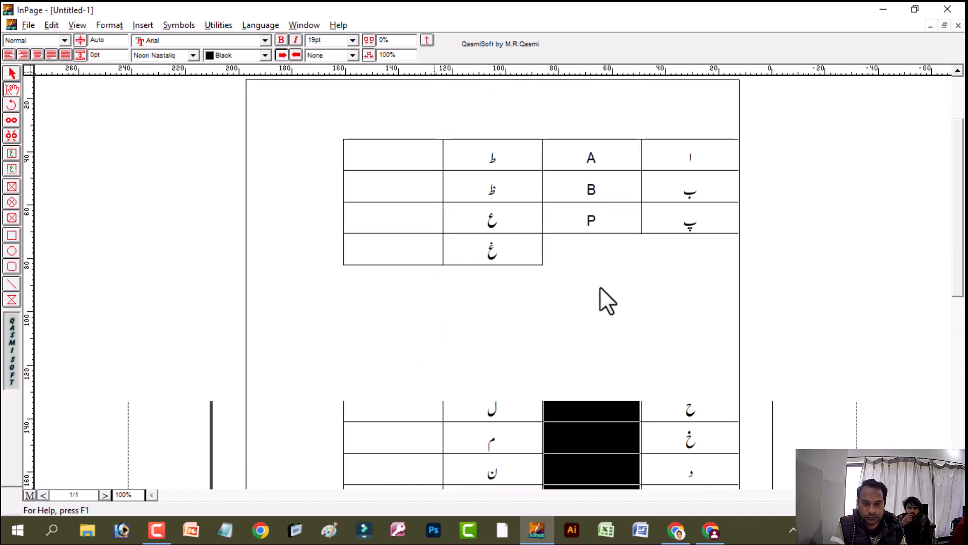
left_click(585, 296)
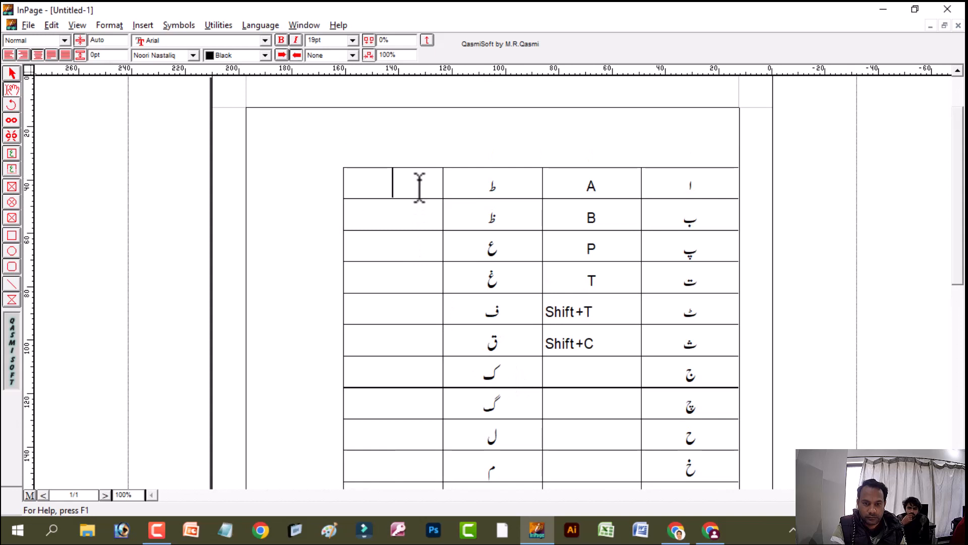
left_click_drag(417, 185, 385, 407)
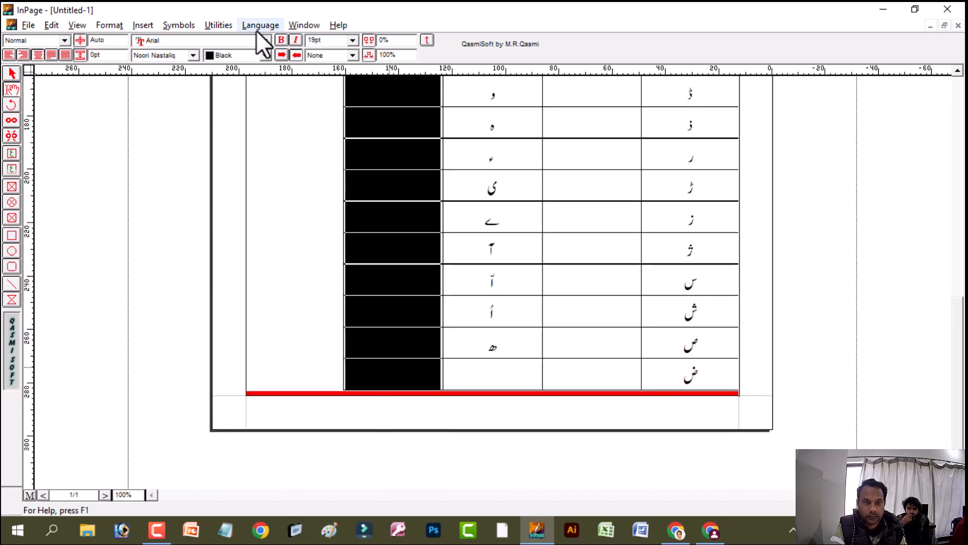
left_click(282, 56)
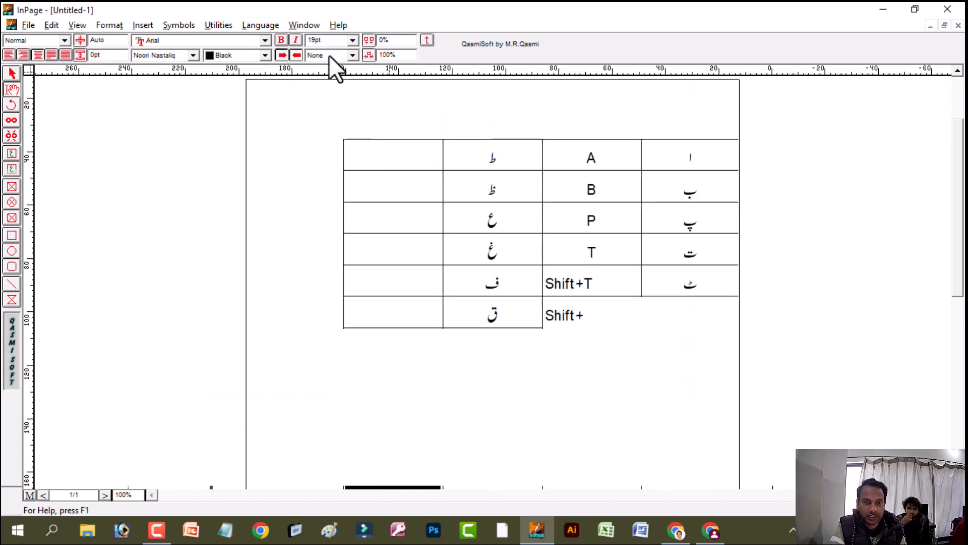
Switch the "Shift+T" entry beside ٹ to right-to-left text ordering and back to left-to-right
left_click(557, 257)
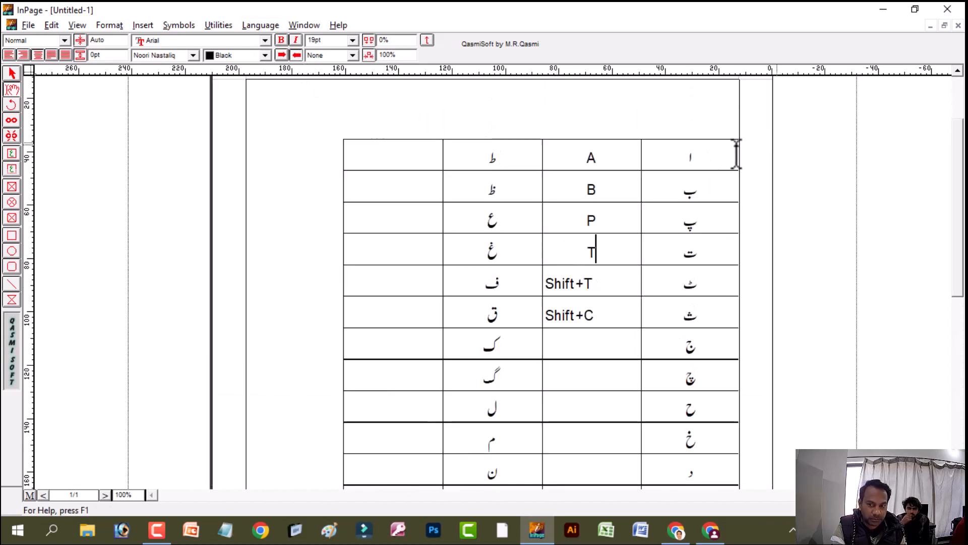
left_click_drag(726, 154, 685, 453)
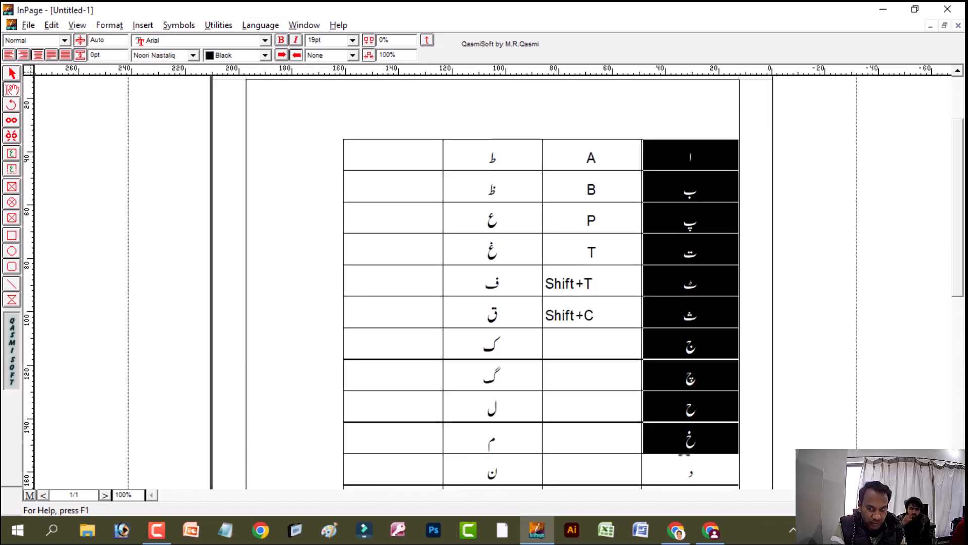
left_click_drag(595, 282, 554, 298)
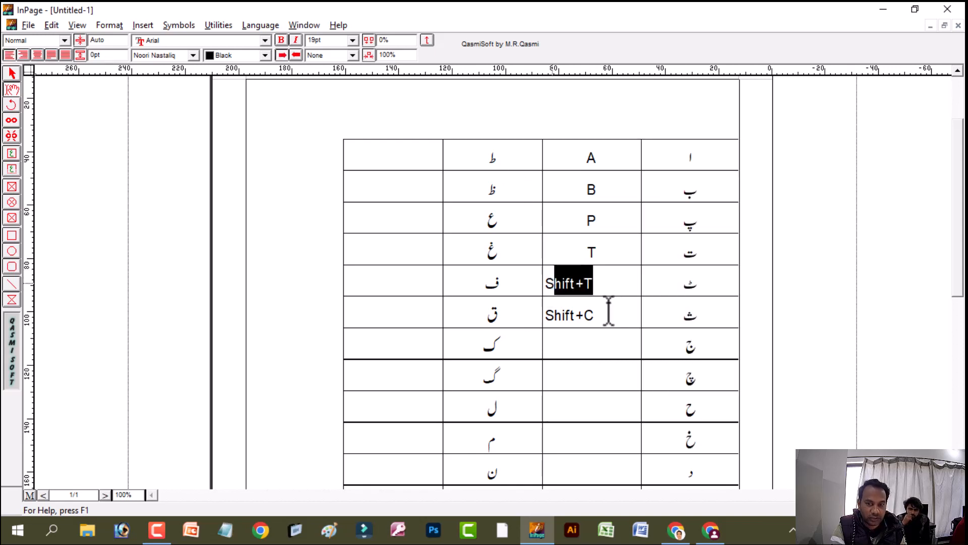
left_click(296, 55)
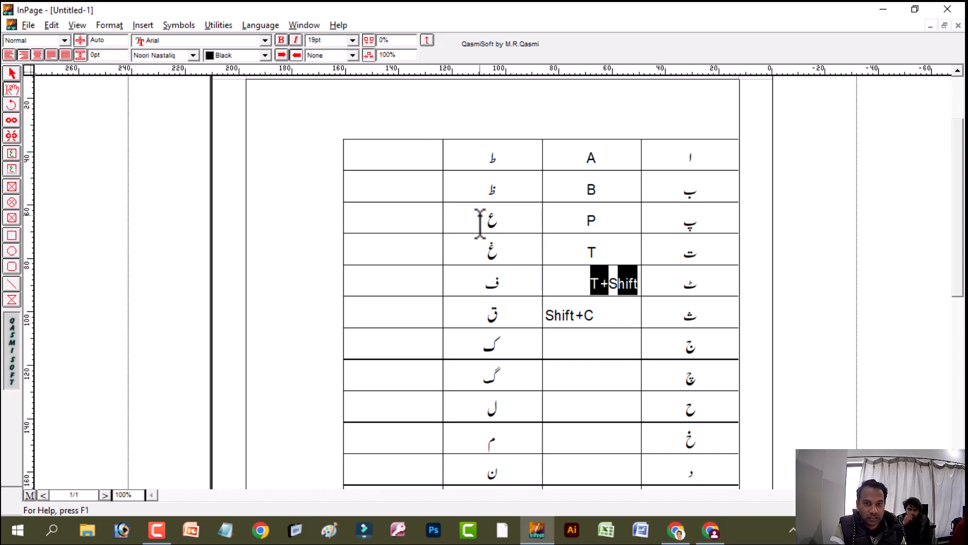
left_click(282, 54)
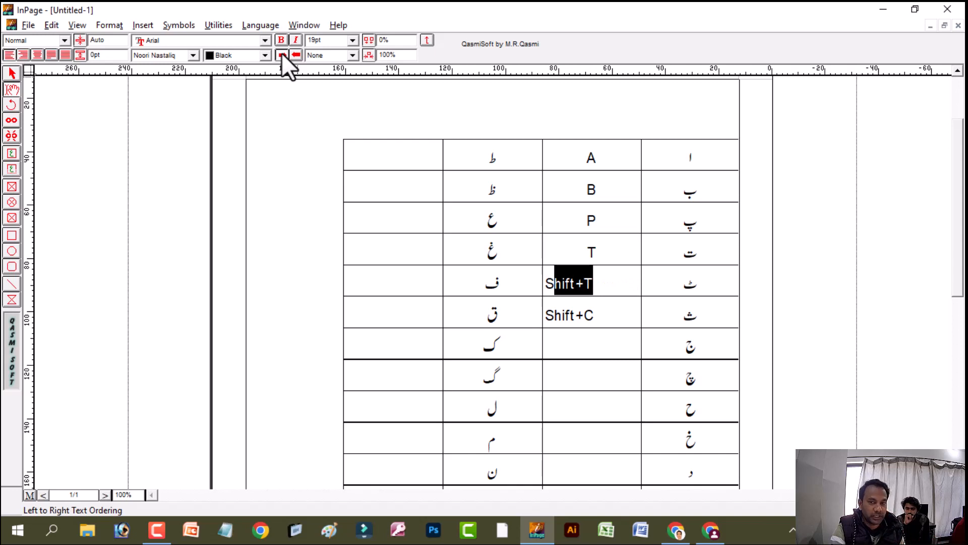
Enter "j" in the key cell beside ج and "c" in the one beside چ
left_click(622, 356)
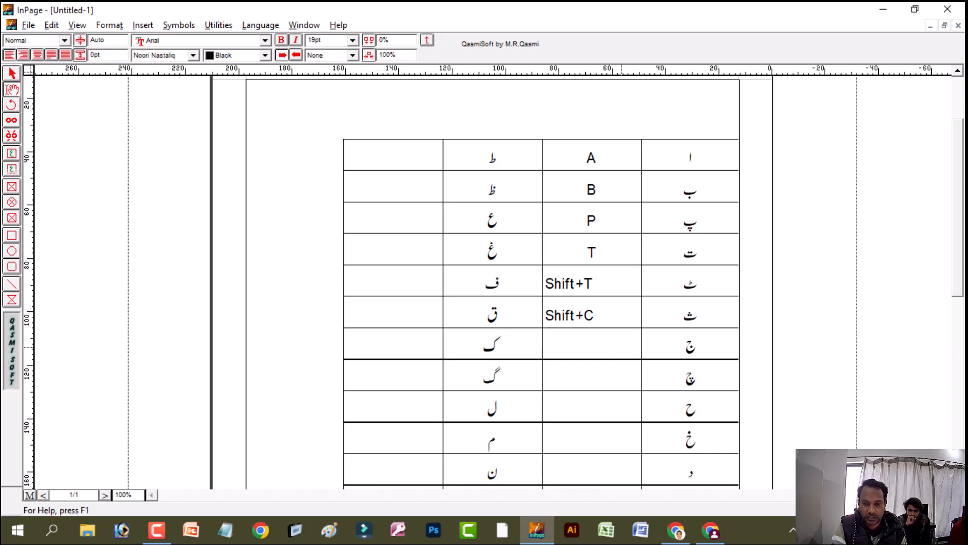
type("j")
key("Down")
type("c")
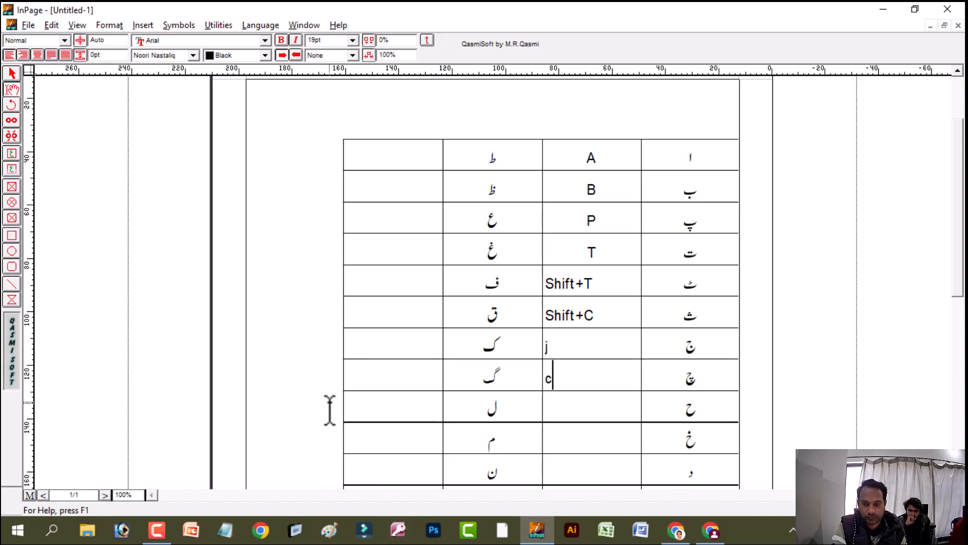
Enter "H" in the key cell beside ح and "K" in the one beside خ
left_click_drag(583, 357, 543, 425)
left_click(563, 416)
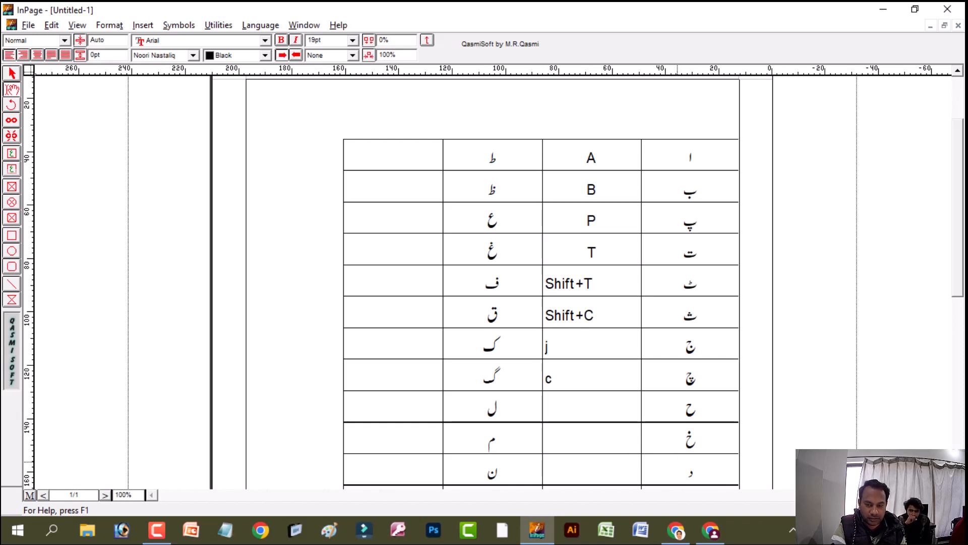
type("h")
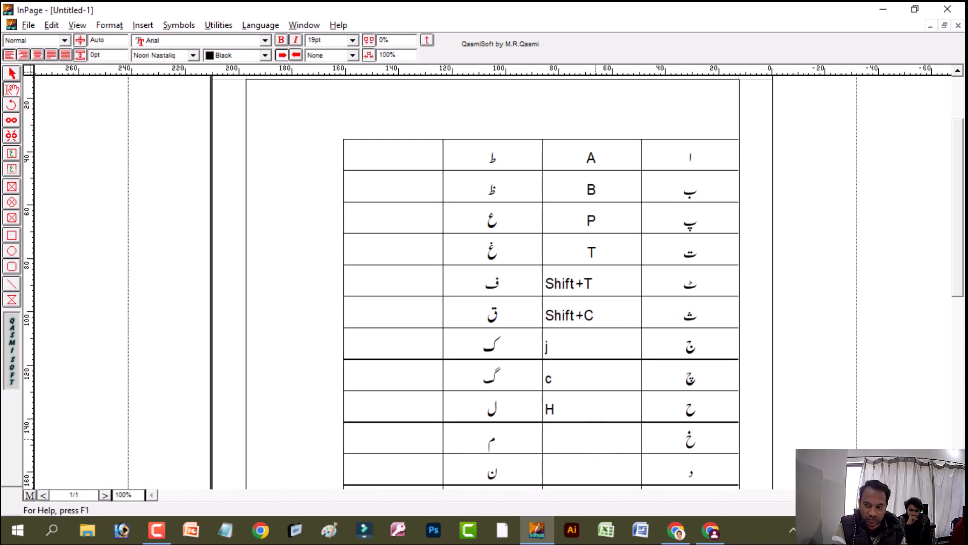
type("K")
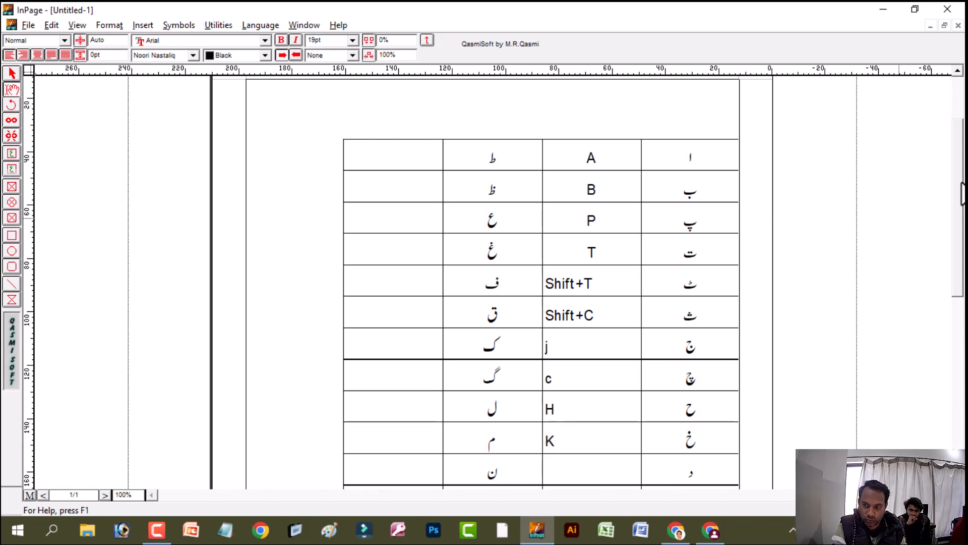
Enter "d" in the empty key cell beside د
left_click_drag(960, 180, 961, 297)
left_click(575, 201)
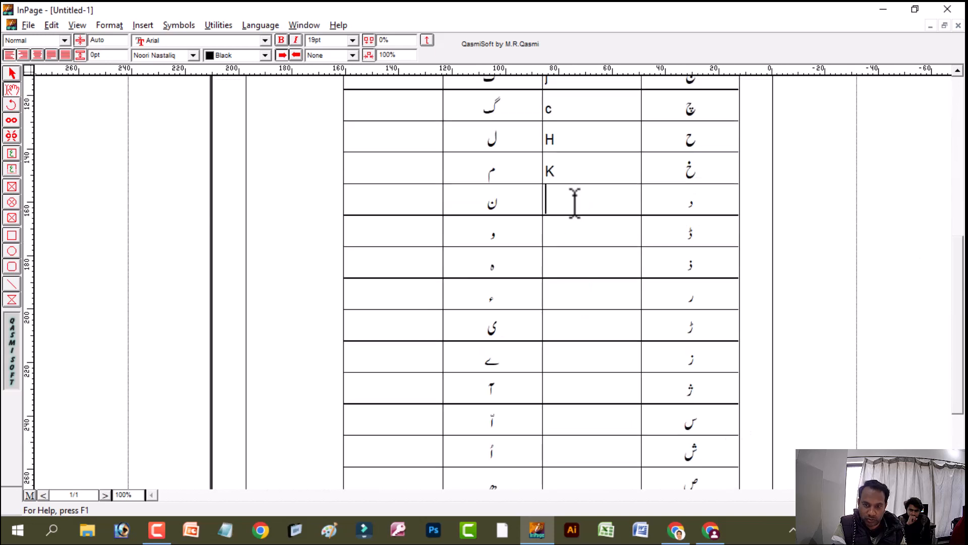
type("d")
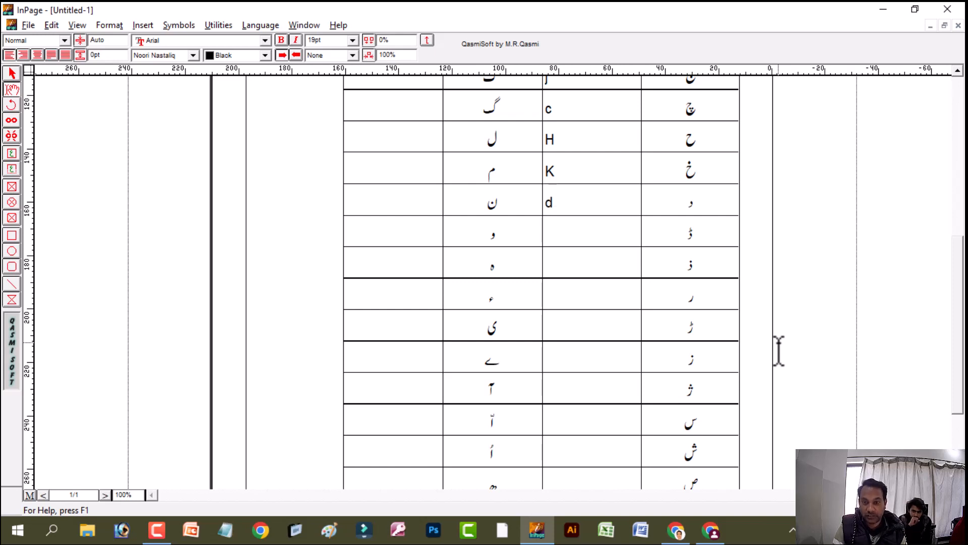
Enter the combination "Shift+D" in the key cell beside ڈ
key("Down")
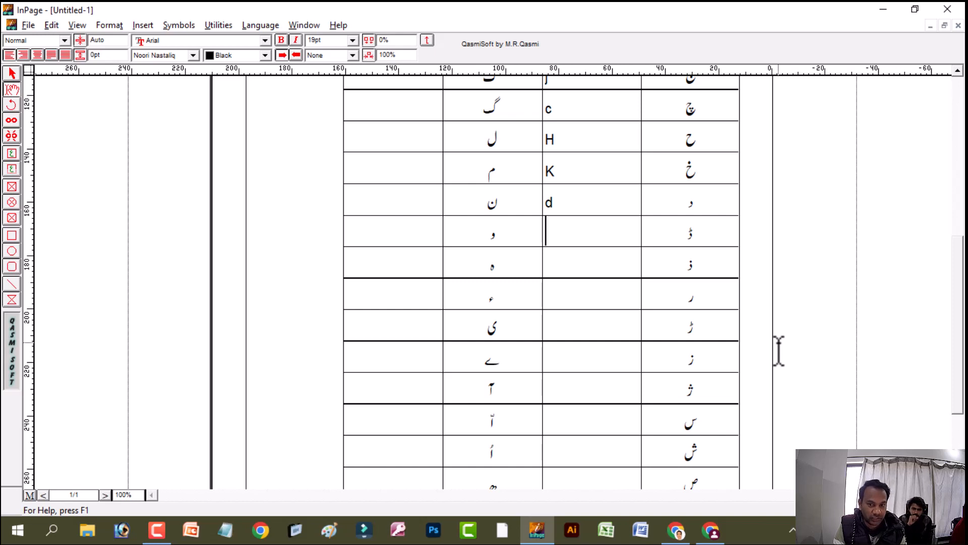
type("D")
key("BackSpace")
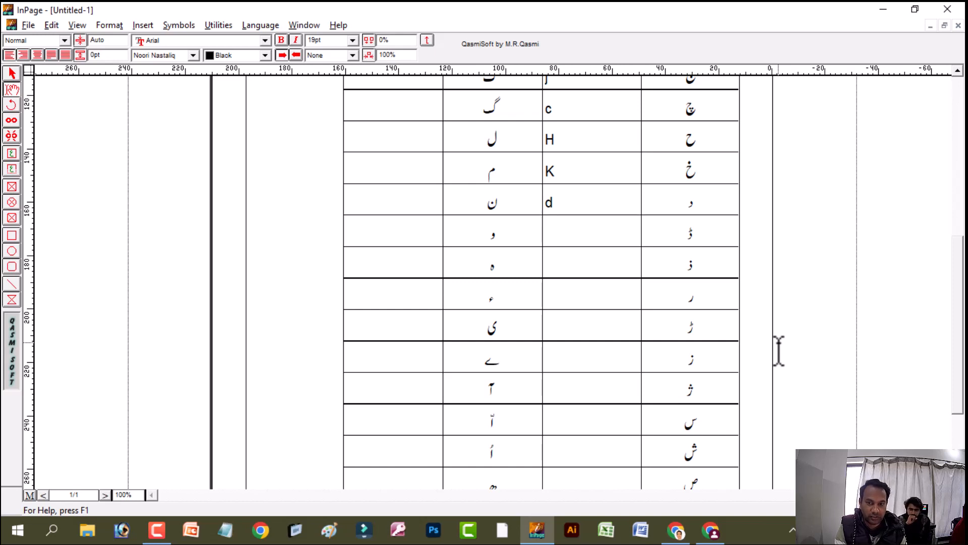
type("Shif")
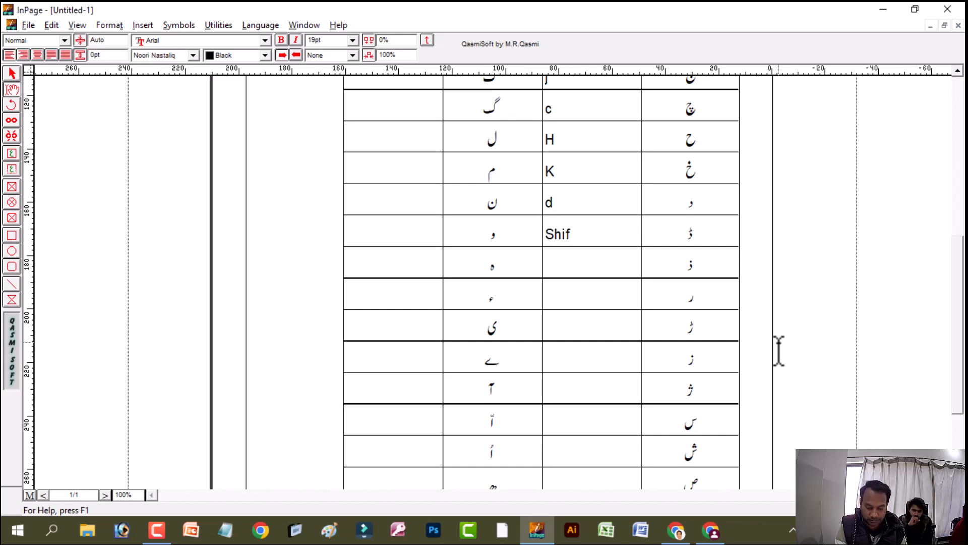
type("t")
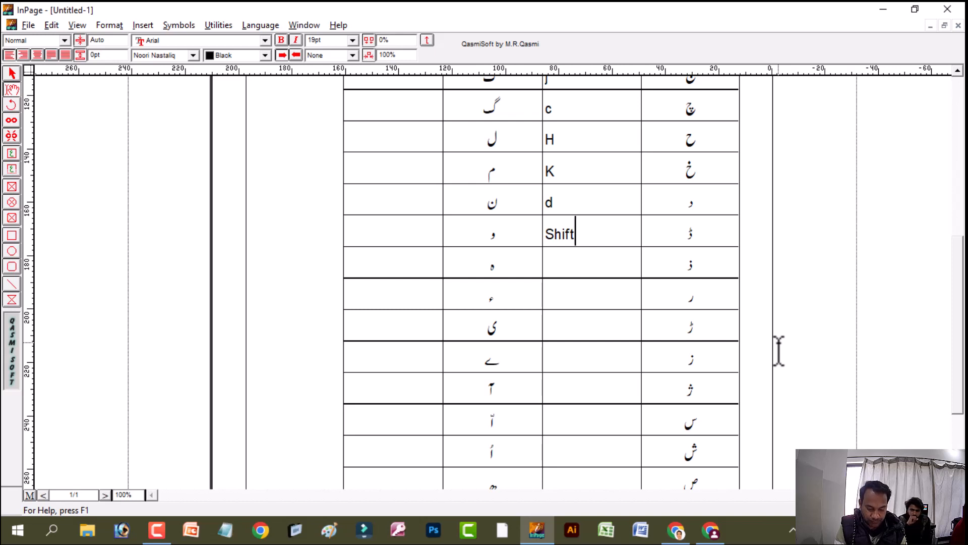
type("+")
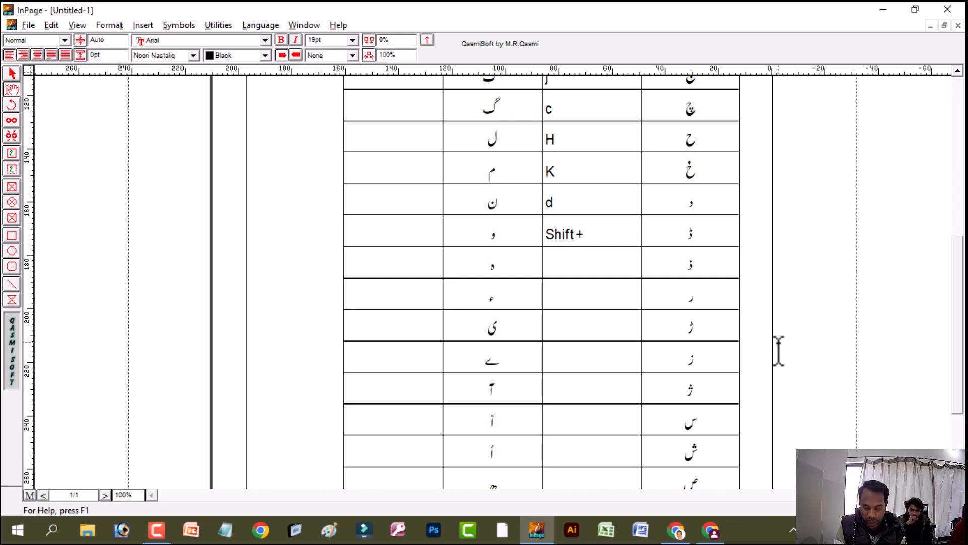
type("D")
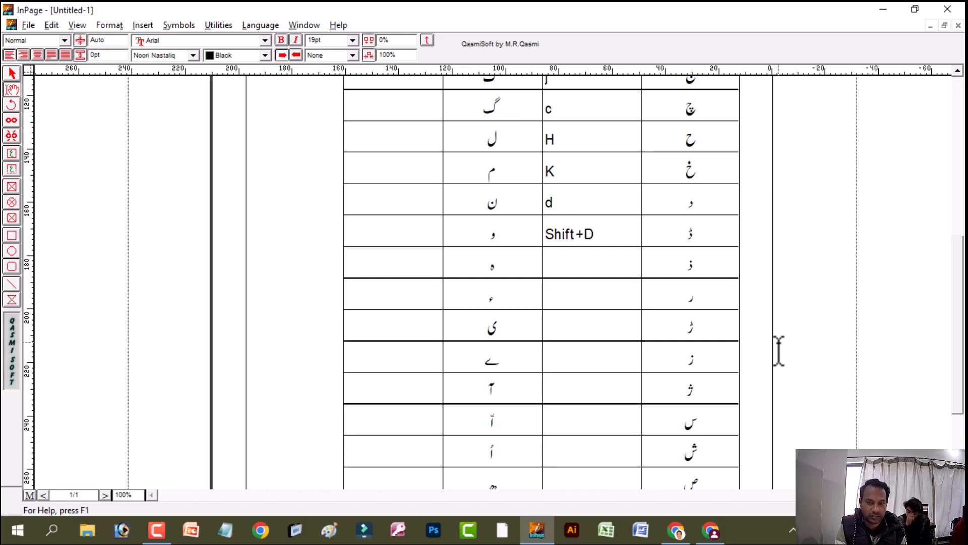
Enter the combination "Shift+Z" in the key cell beside ذ
key("Down")
type("S")
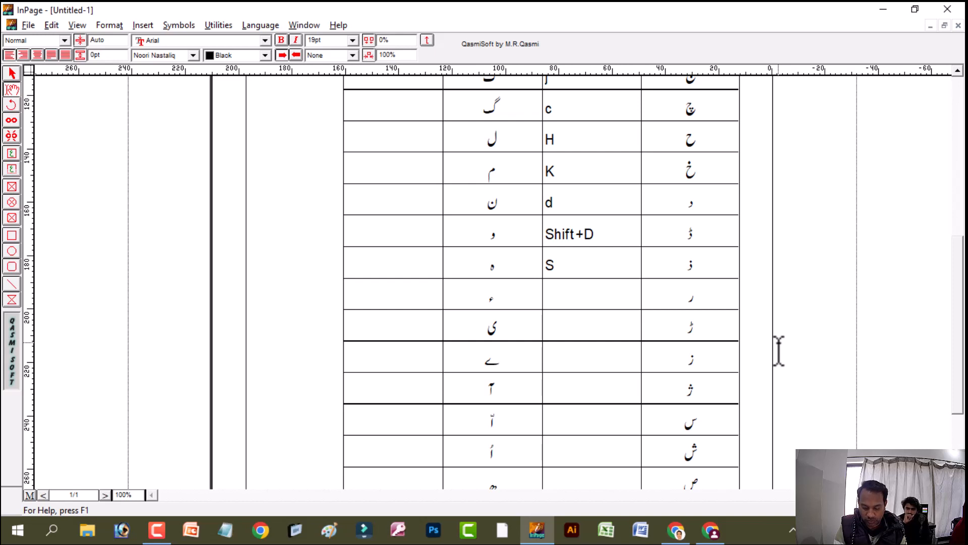
type("hift+Z")
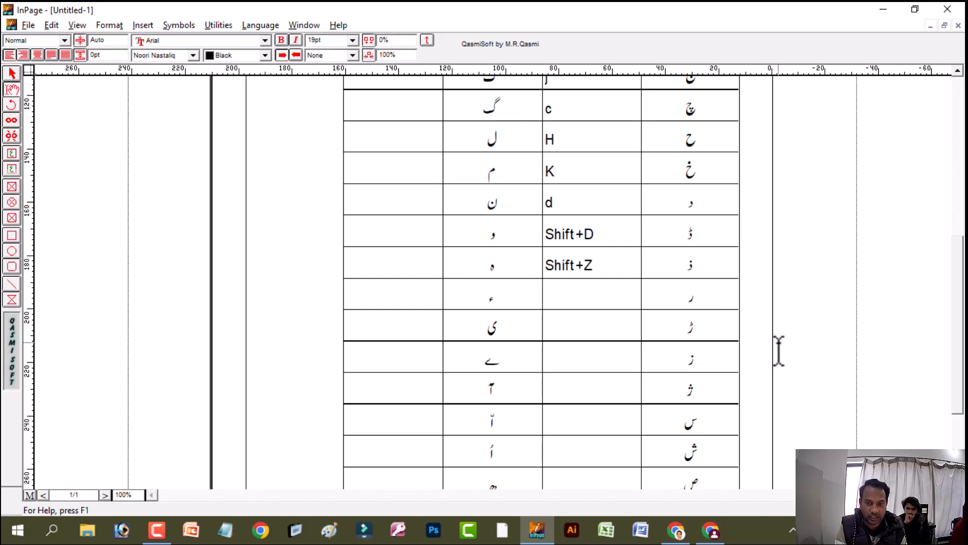
Enter "r" in the key cell beside ر and the combination "Shift+R" beside ڑ
key("Down")
type("r")
key("Down")
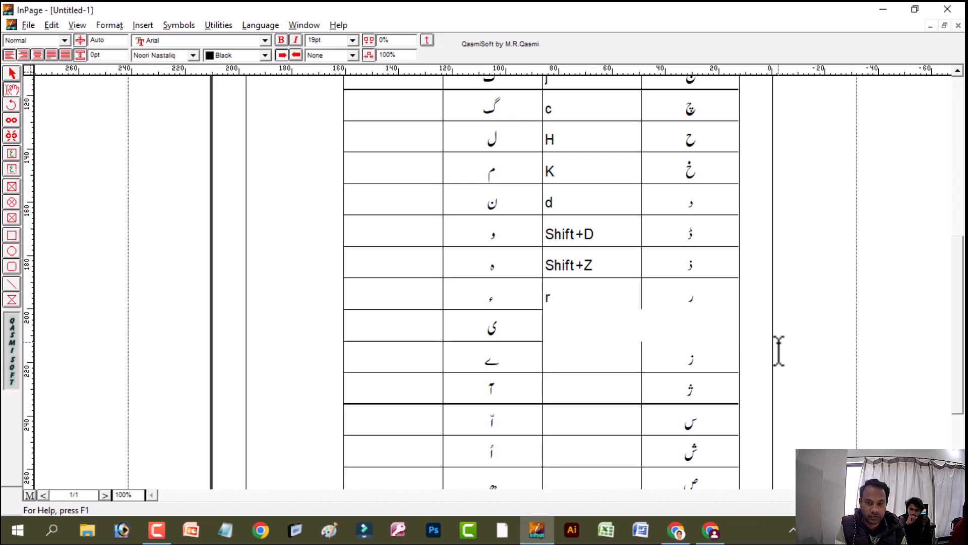
type("Shift")
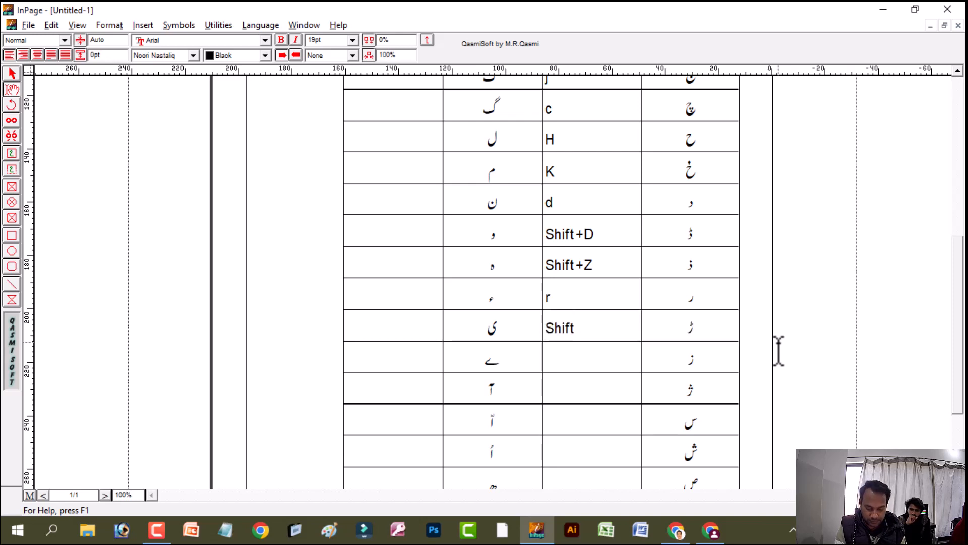
type("+")
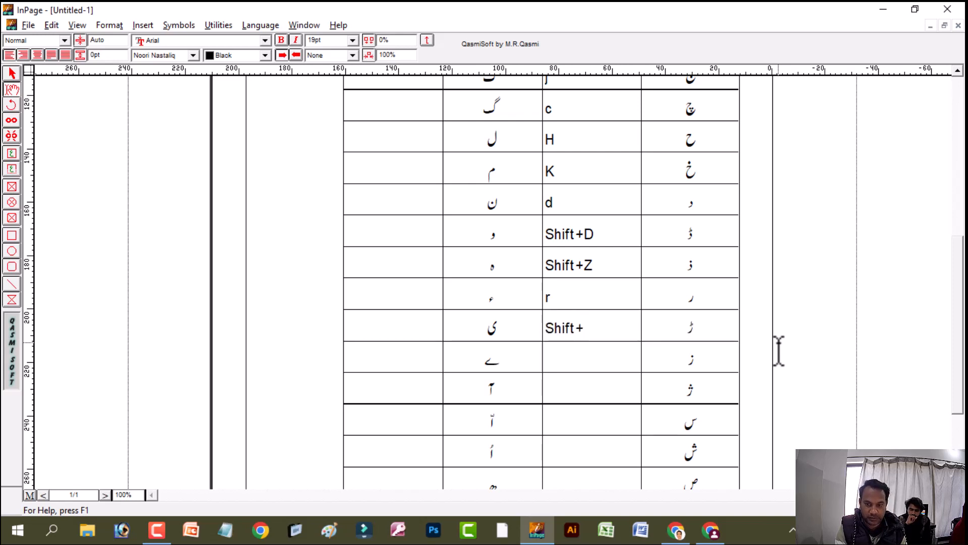
type("R")
Enter "z" in the key cell beside ز and the combination "Shift+X" beside ژ
key("Down")
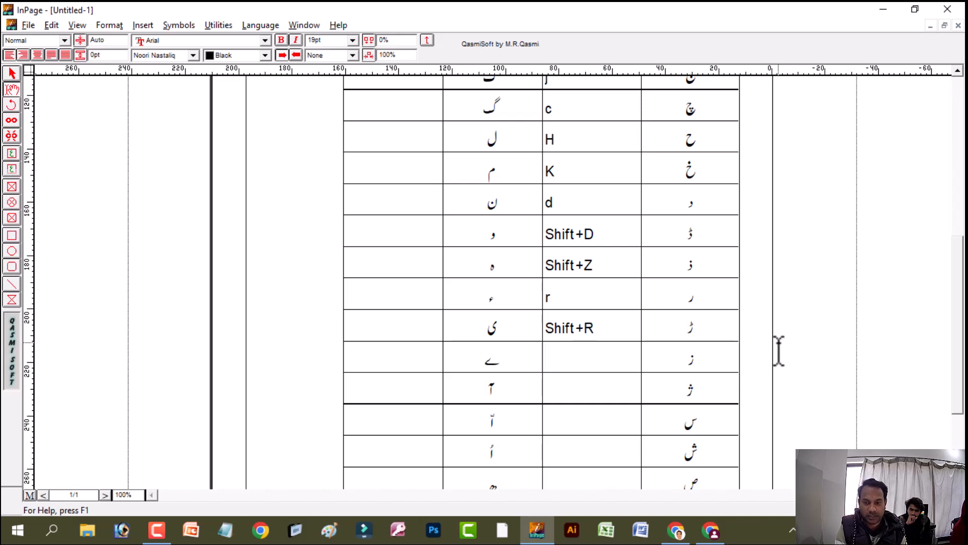
type("z")
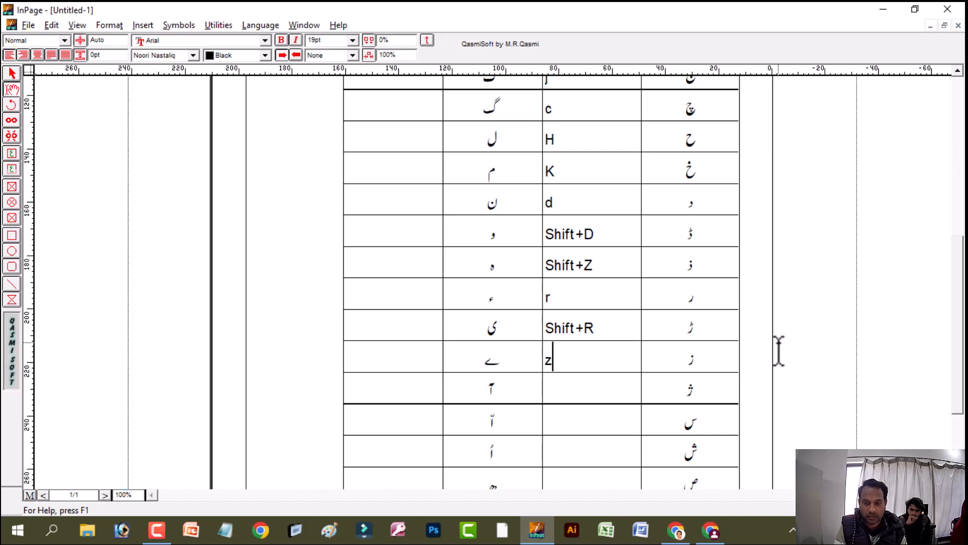
key("Down")
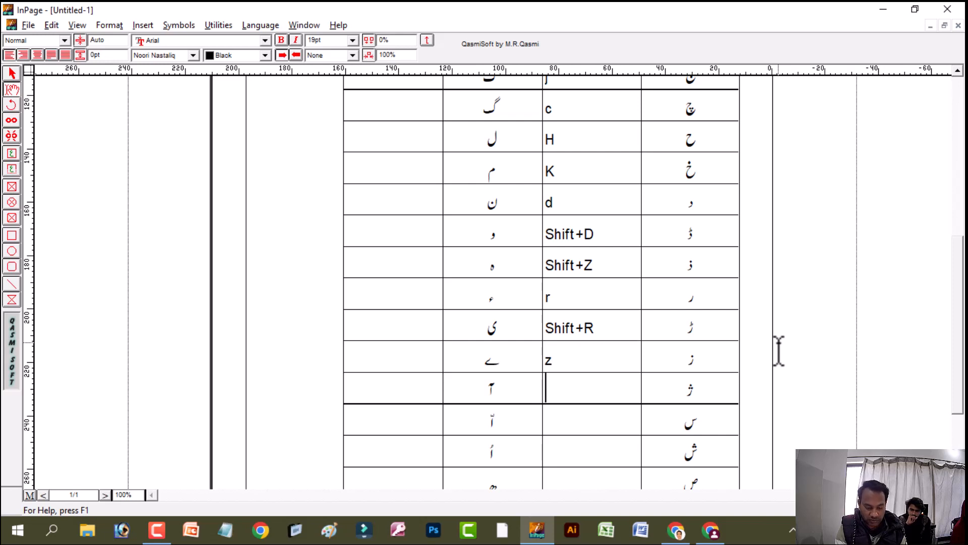
type("Shift")
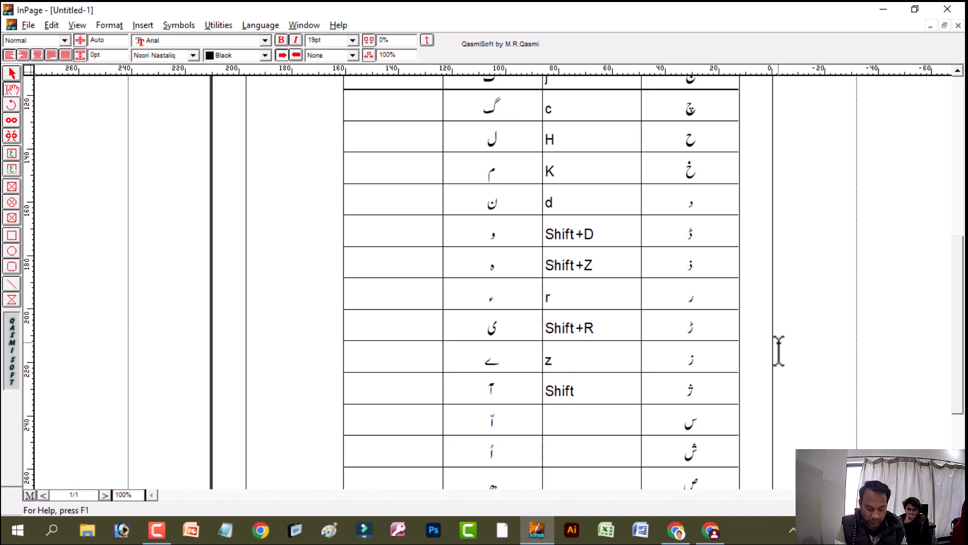
type("+")
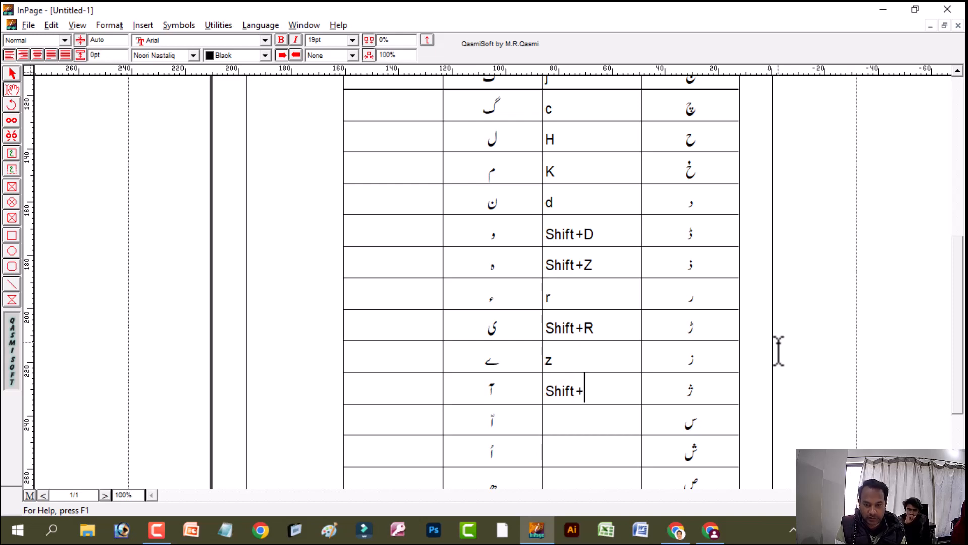
type("X")
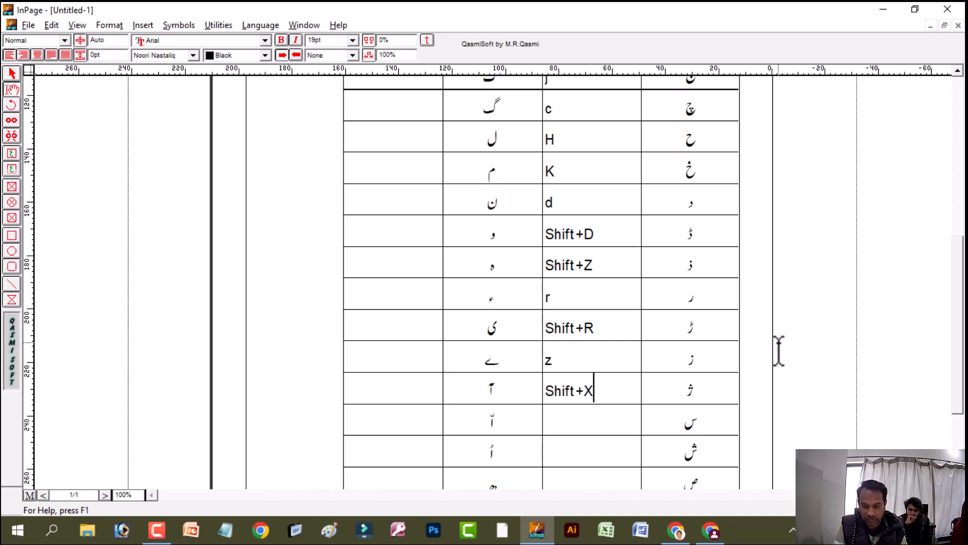
Enter "s" in the key cell beside س and "x" in the one beside ش
key("Down")
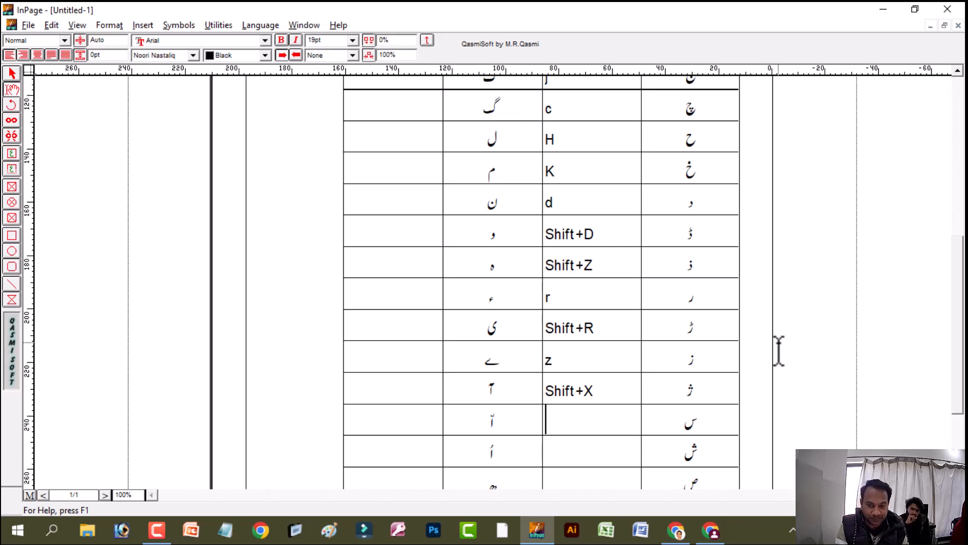
type("s")
key("Down")
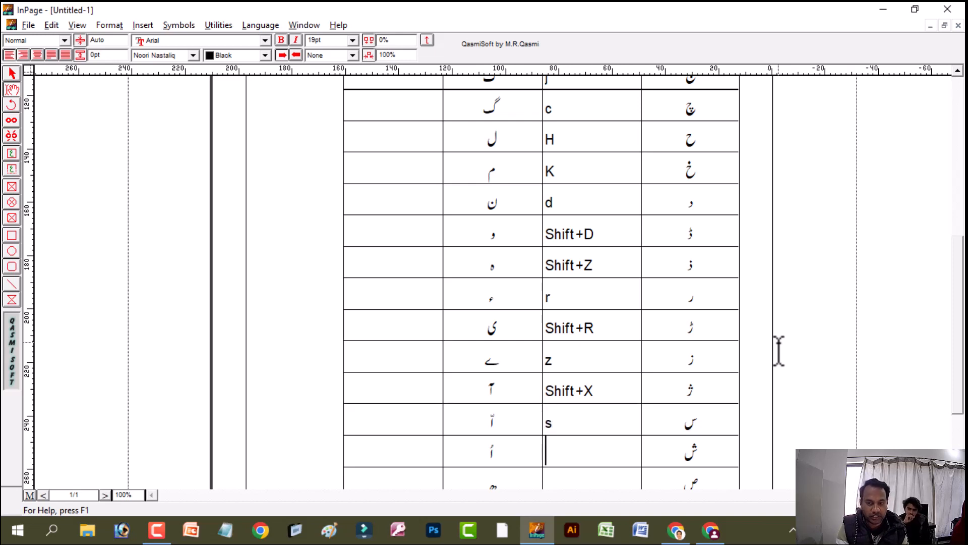
type("x")
Enter the combination "Shift+s" in the key cell beside ص
key("Down")
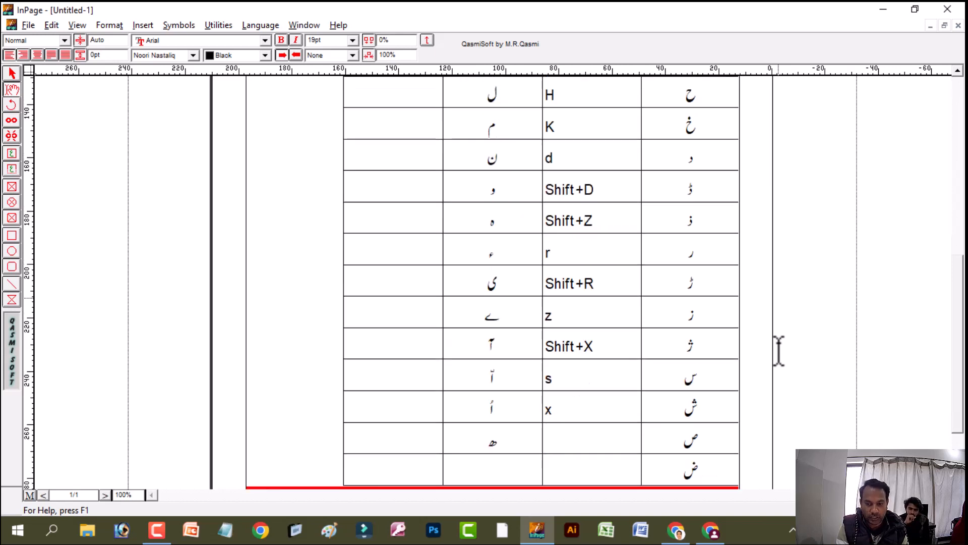
type("Shift+")
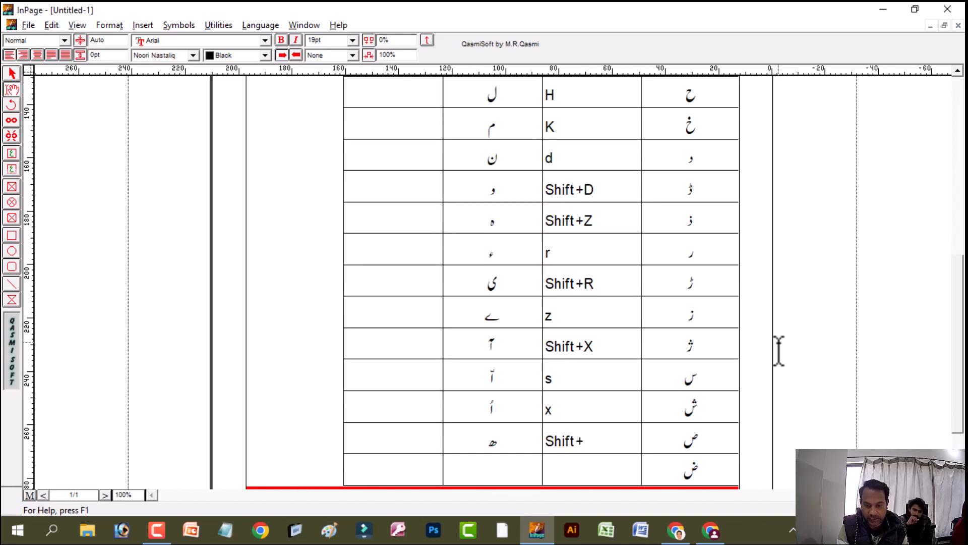
type("s")
Enter the combination "Shift+J" in the key cell beside ض
key("Down")
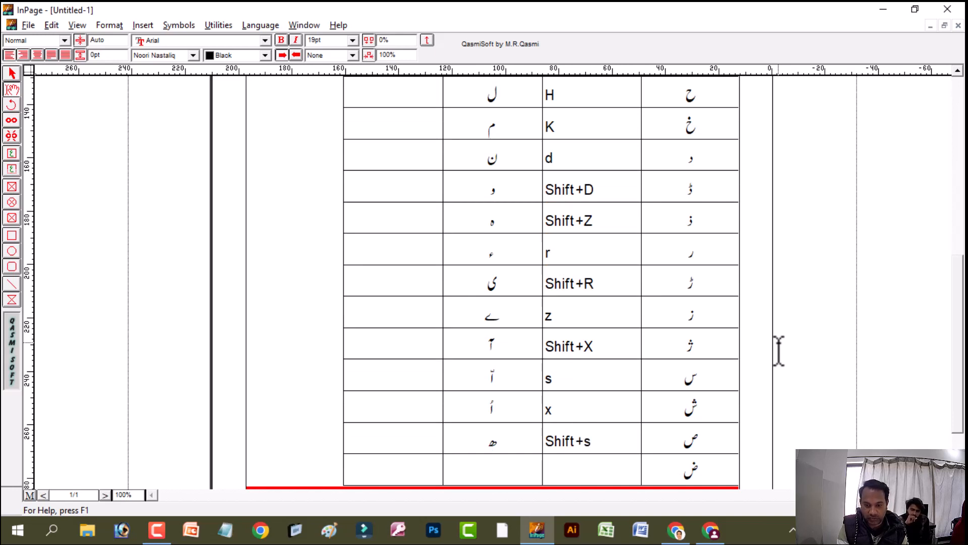
type("Shift")
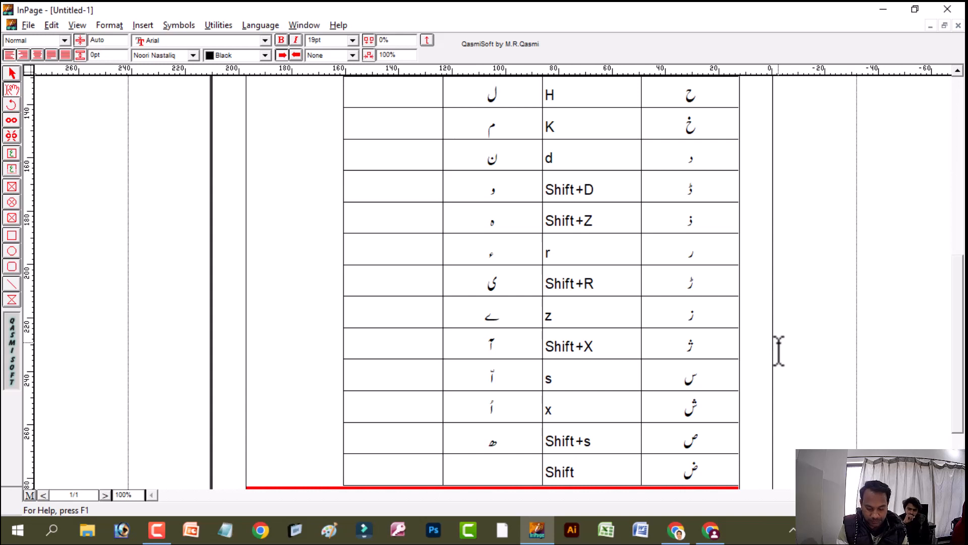
type("+J")
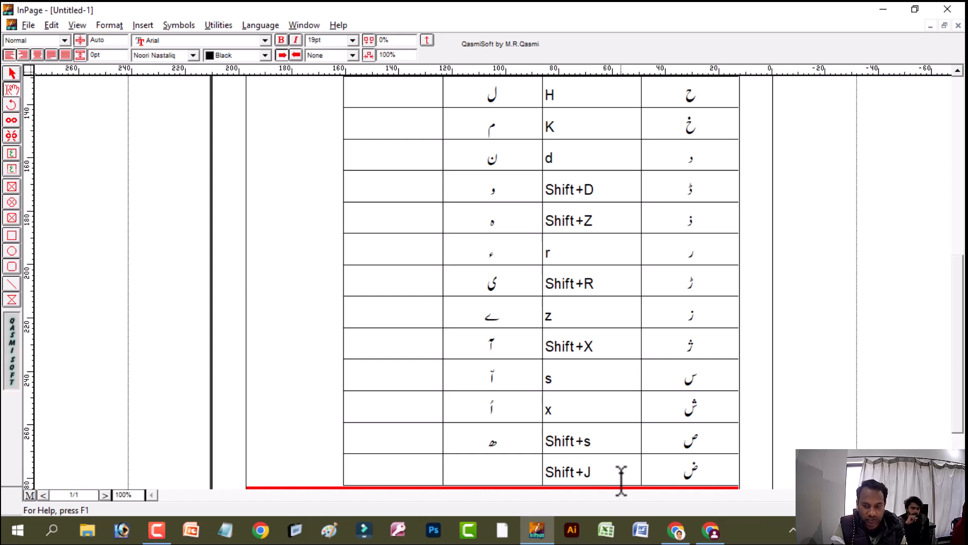
left_click(675, 475)
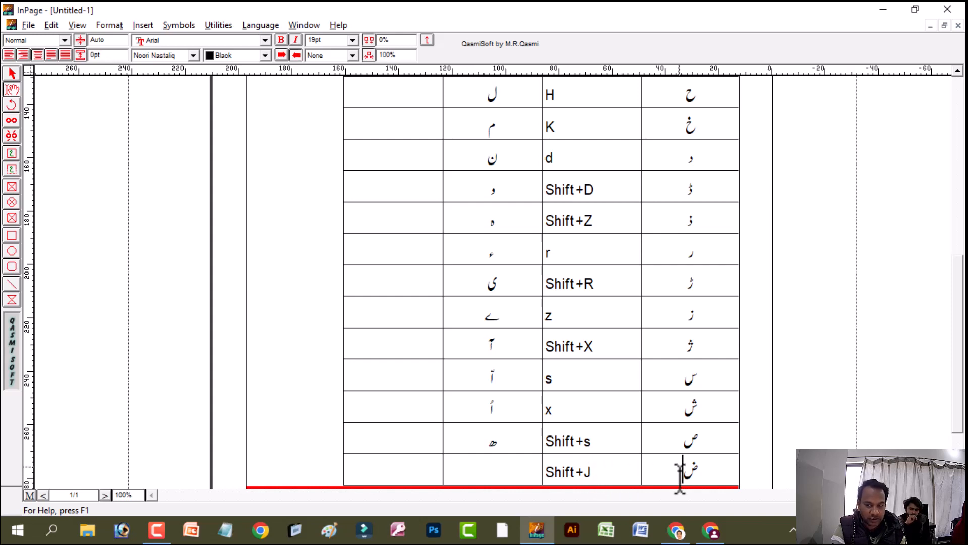
Enter "e" in the key cell beside ع and the combination "Shift+g" in the one beside غ
left_click_drag(954, 306, 953, 170)
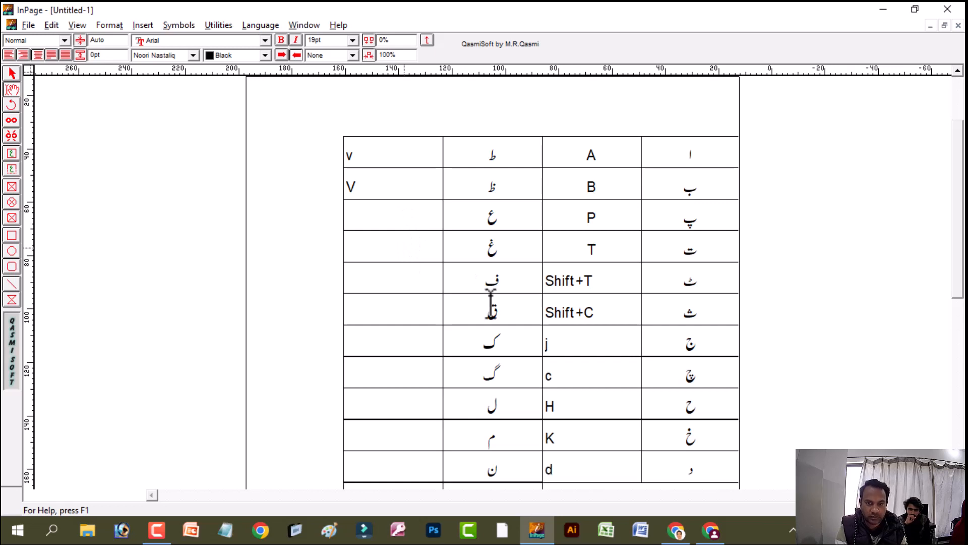
type("e")
key("Down")
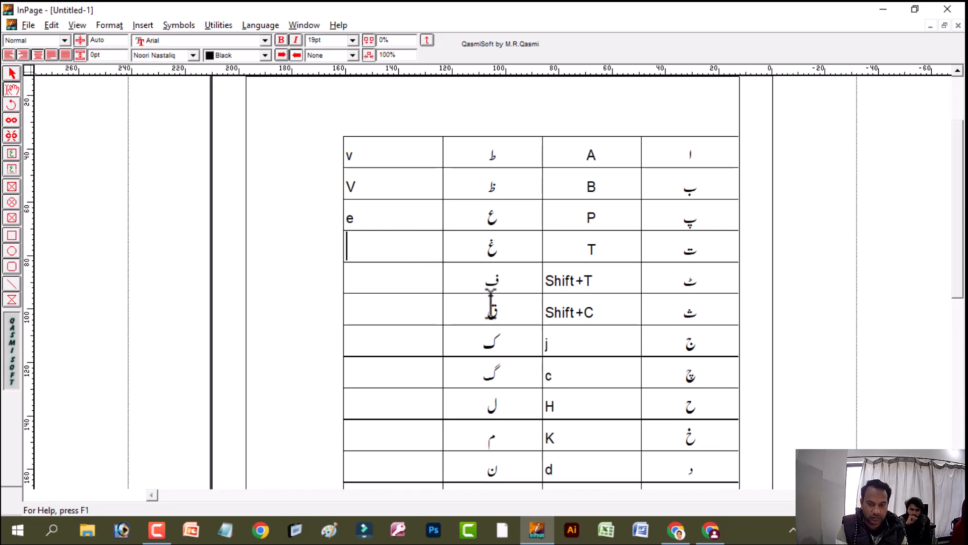
type("Sh")
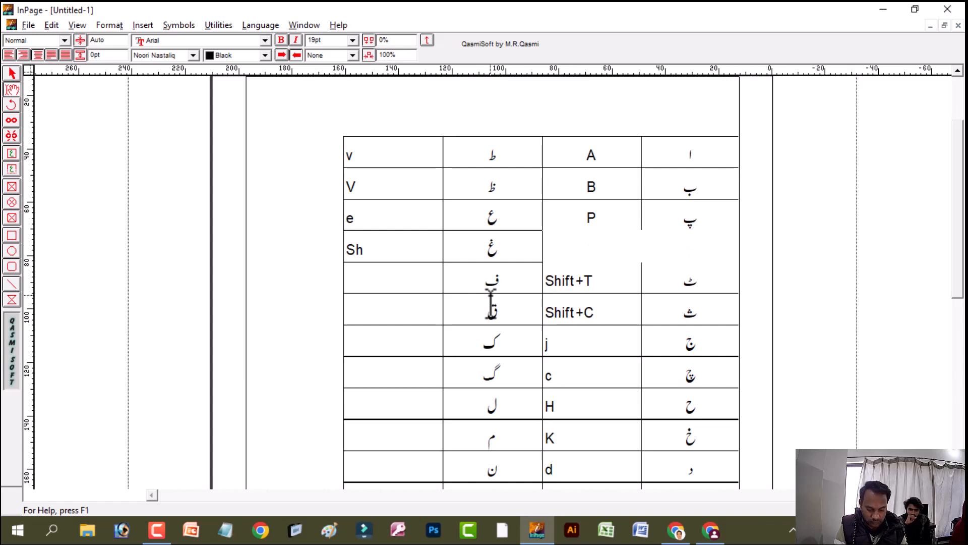
type("ift+")
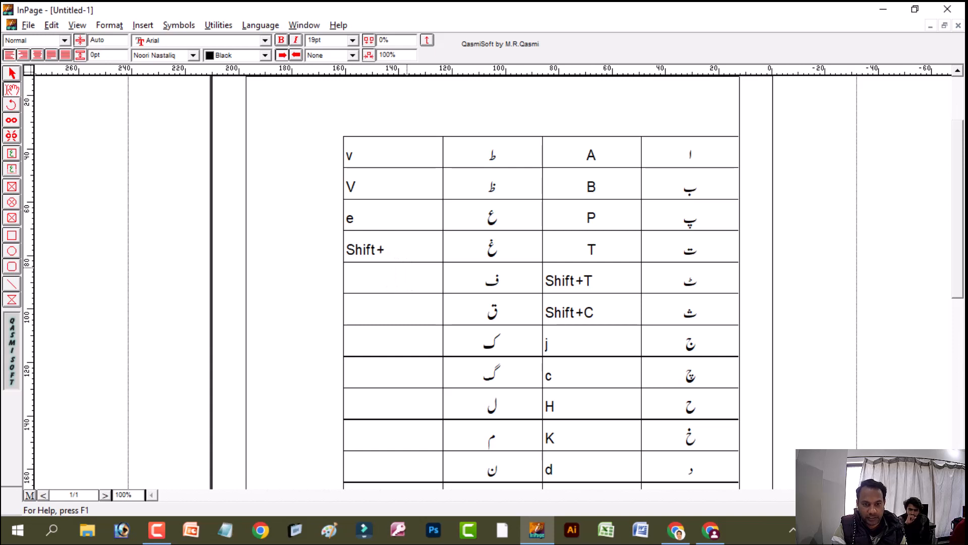
type("g")
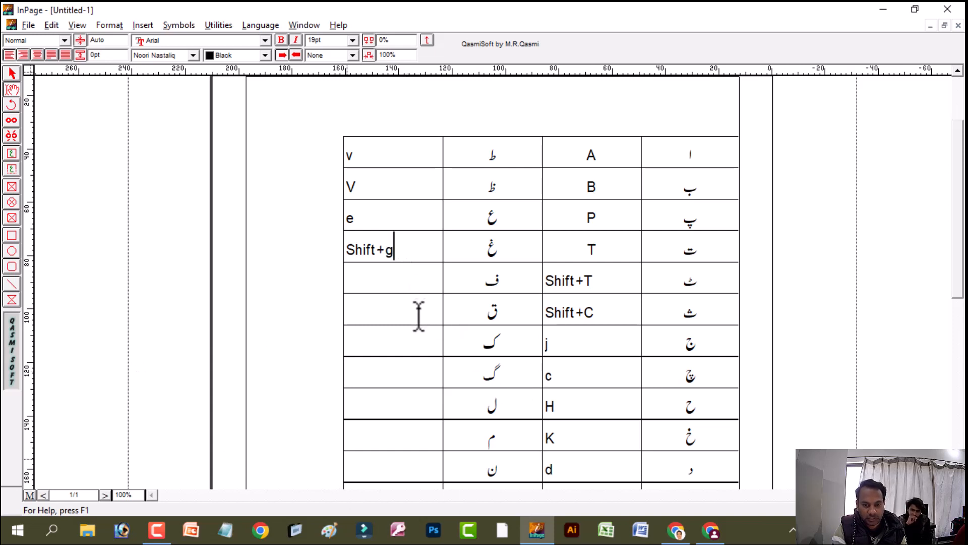
Fill the key cells beside ف, ق and ک with "f", "q" and "k"
key("Down")
type("f")
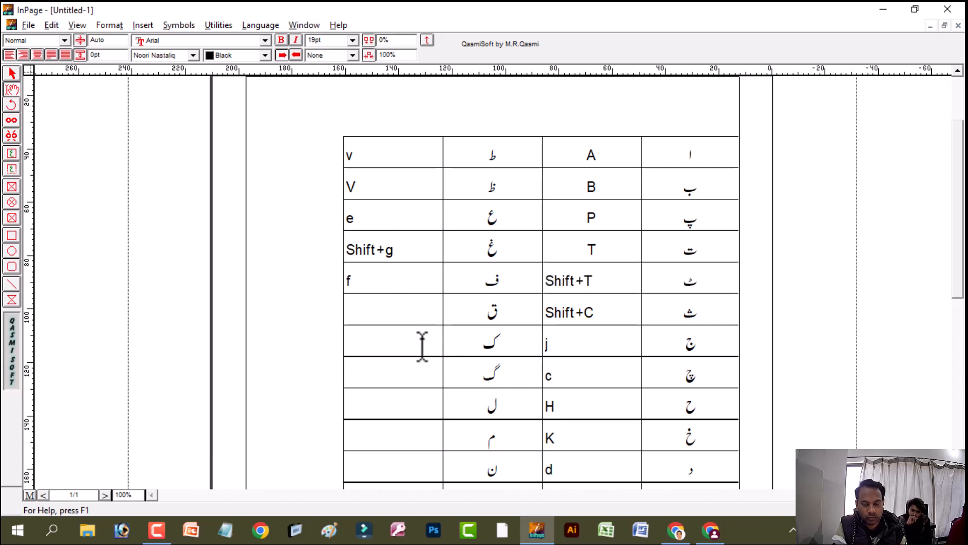
key("Down")
type("q")
key("Down")
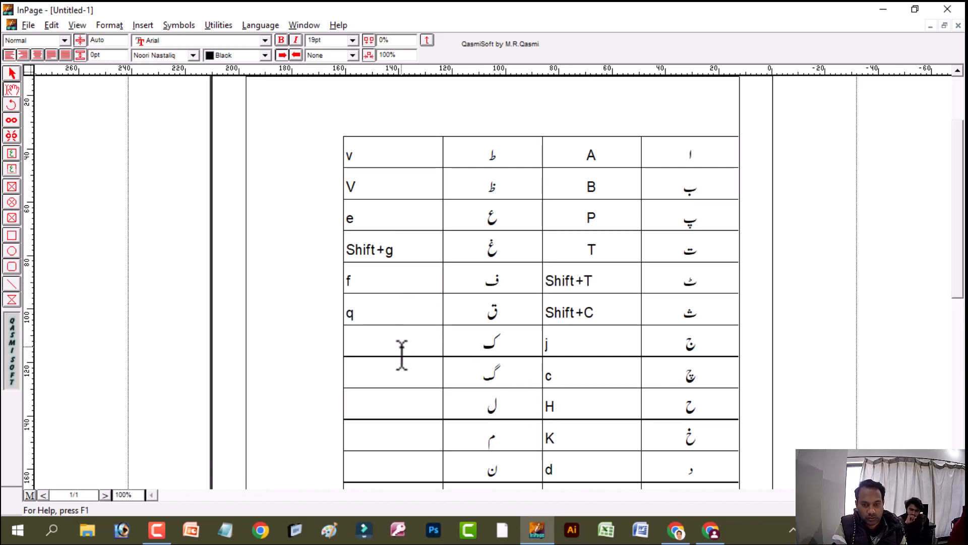
type("k")
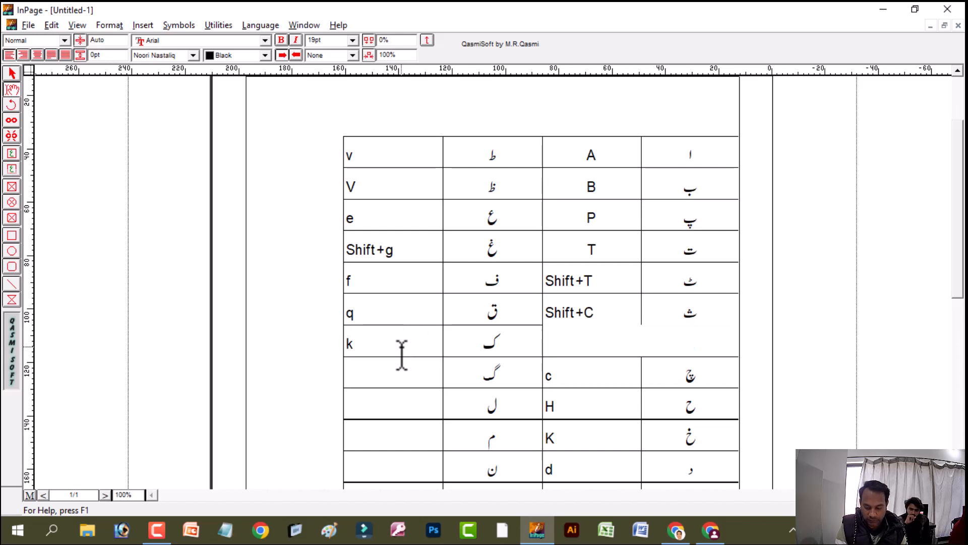
key("Down")
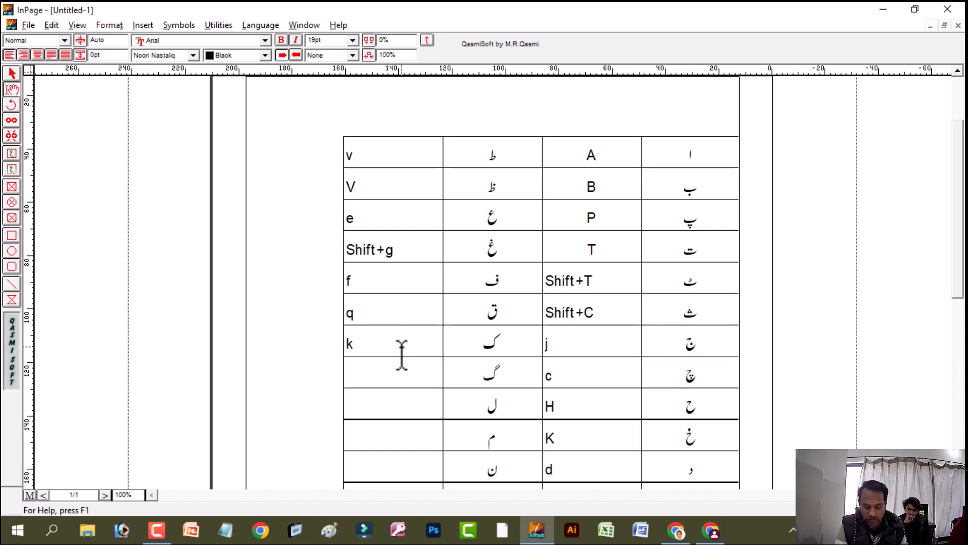
Fill the key cells beside گ, ل, م and ن with "g", "l", "m" and "n"
type("g")
key("Down")
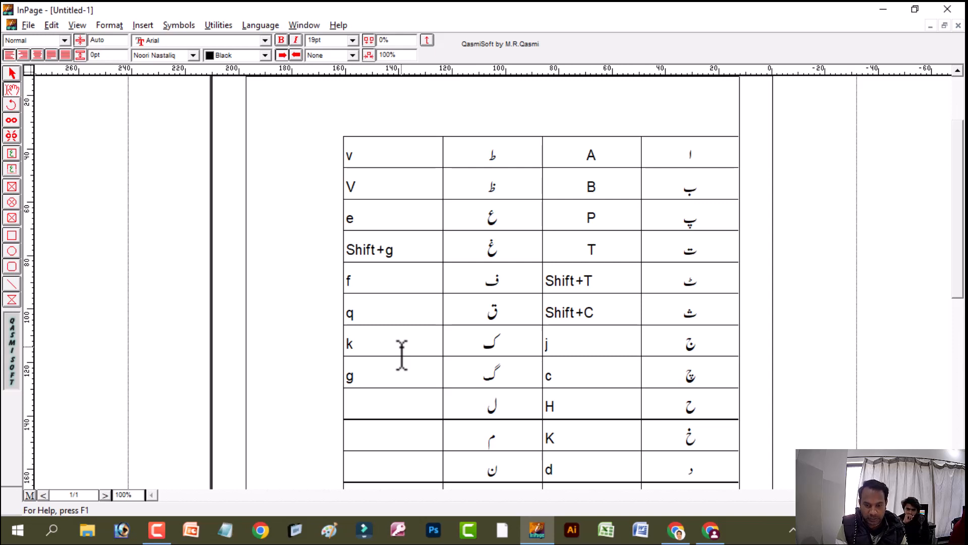
type("l")
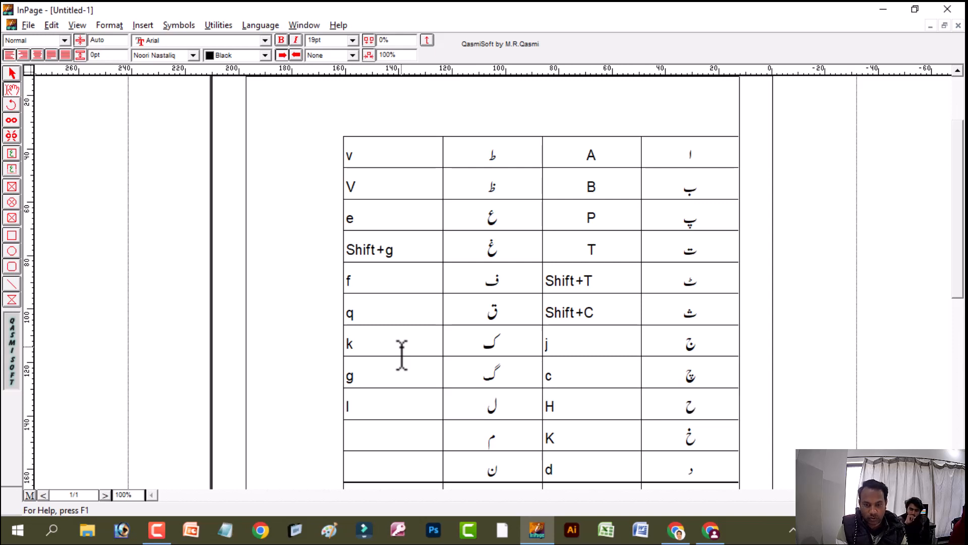
type("m")
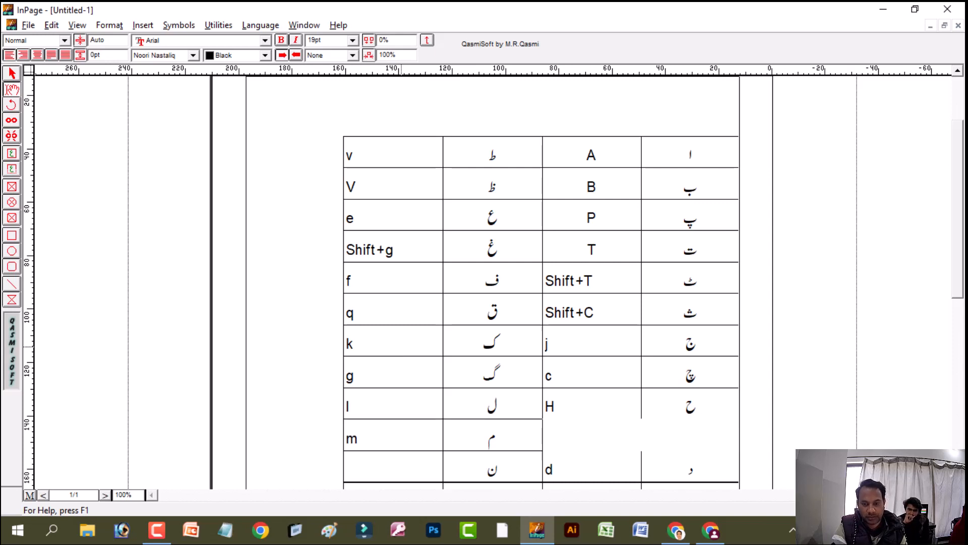
type("n")
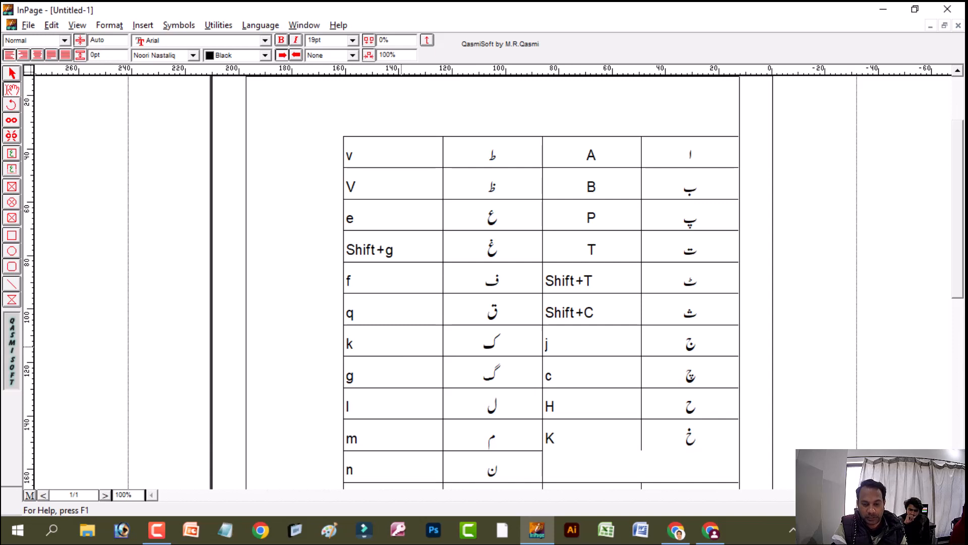
key("Down")
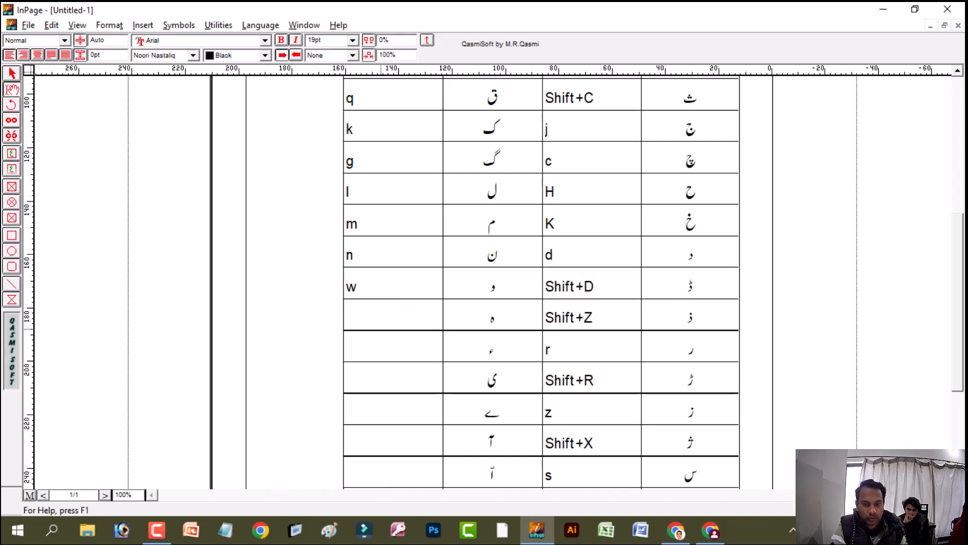
Fill the key cells beside ہ, ء, ی and ے with "o", "u", "i" and "y"
type("o")
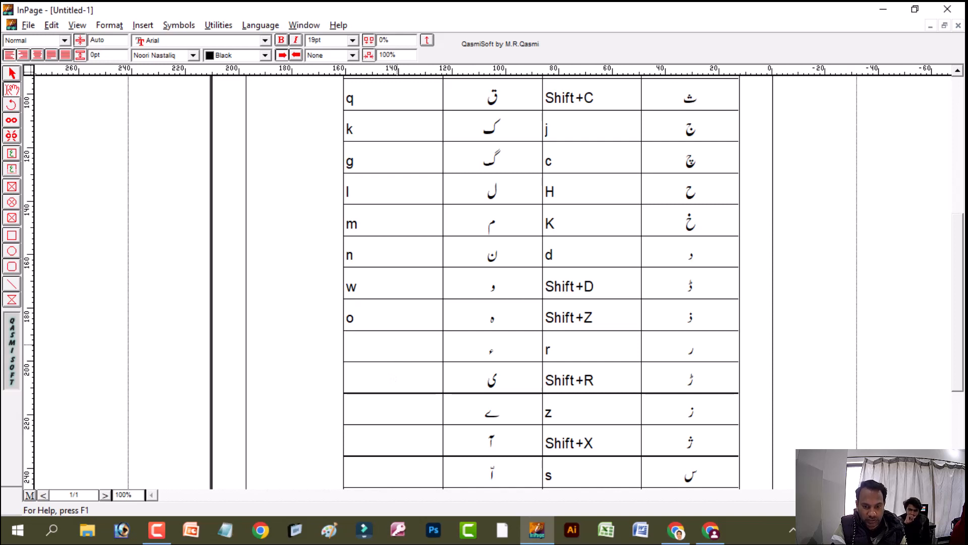
type("u")
left_click(396, 379)
type("i")
left_click(391, 413)
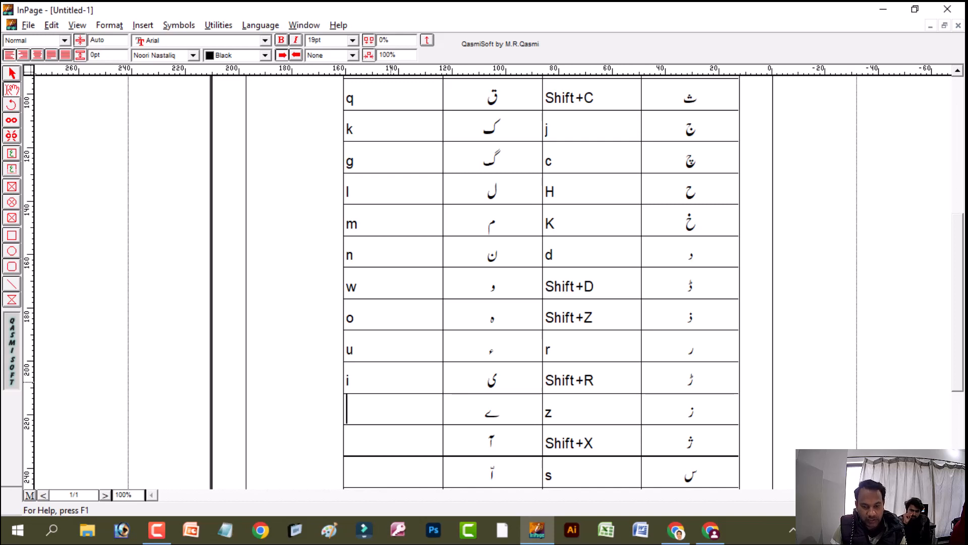
type("y")
key("Down")
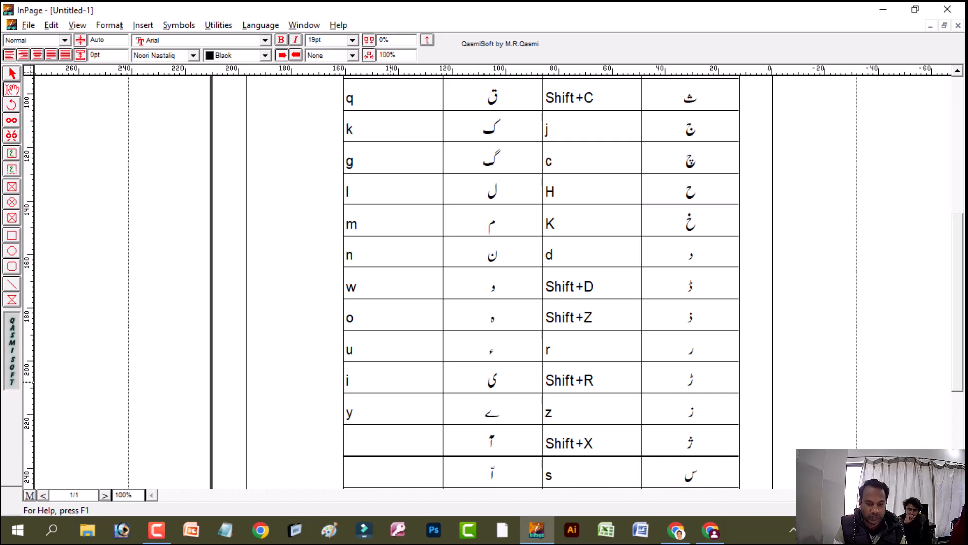
Enter the combination "Shift++" in the key cell beside آ
key("BackSpace")
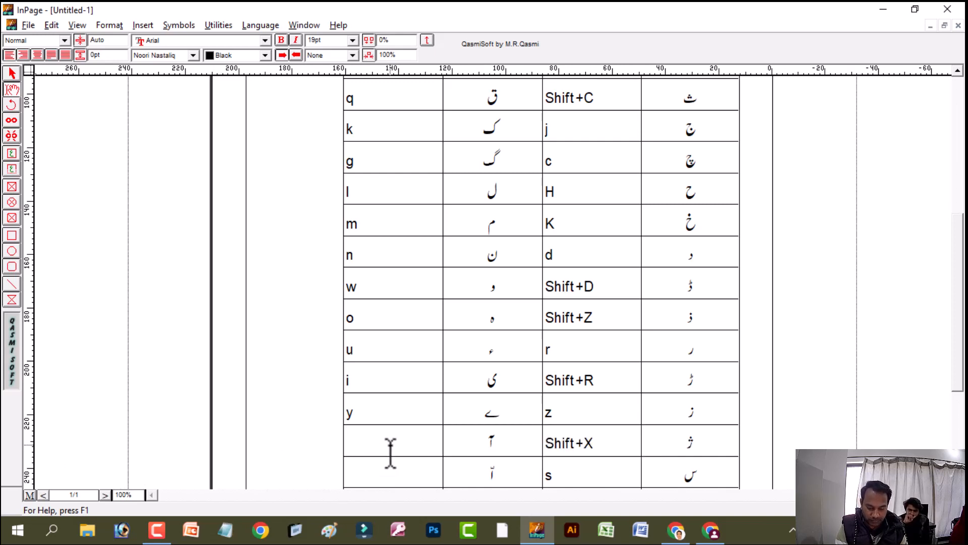
type("S")
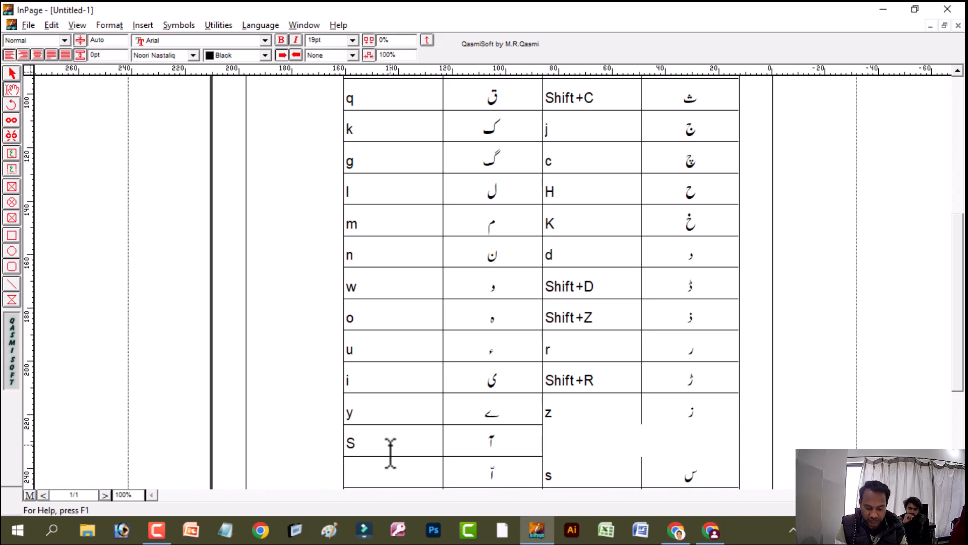
type("hift+")
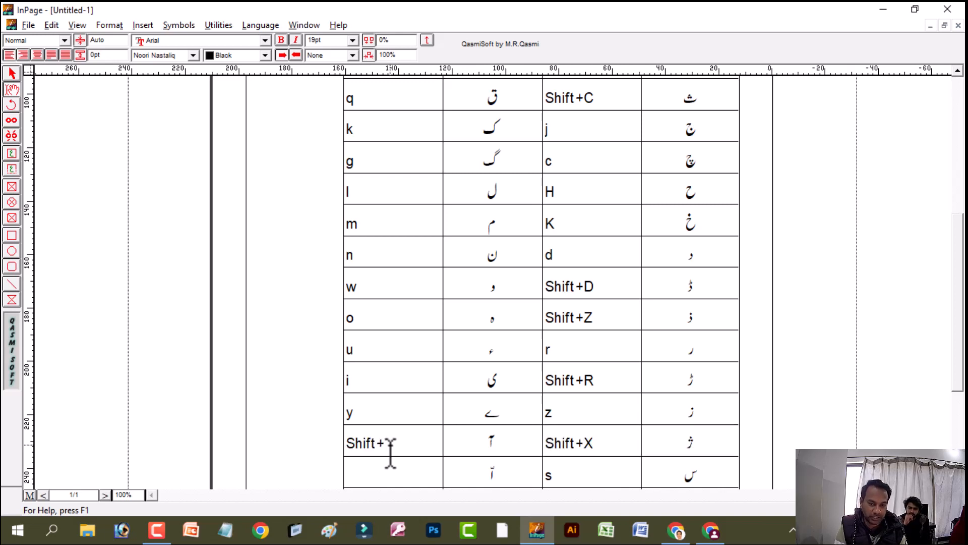
type("+")
Enter the combination "A+Shift+-" in the key cell beside the marked alif in the س row
left_click(399, 472)
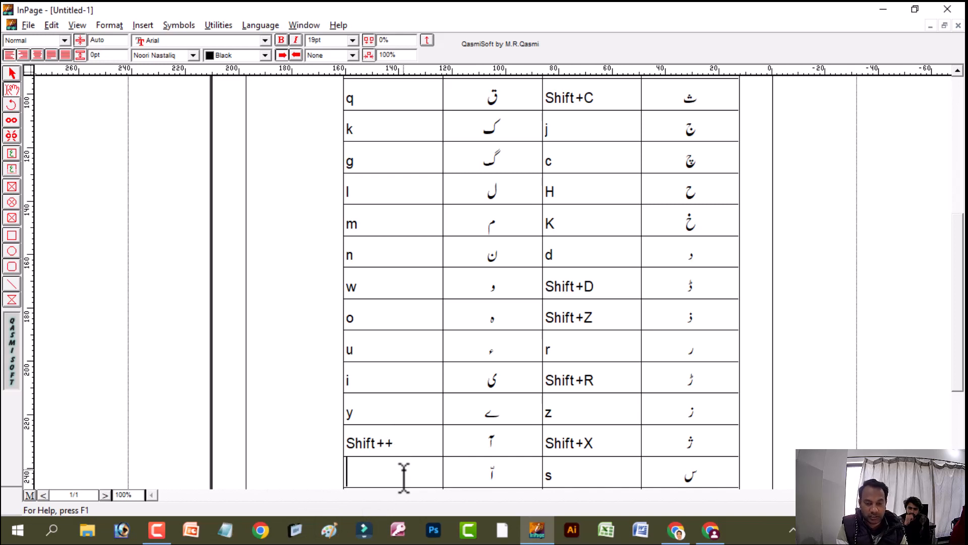
type("Shift")
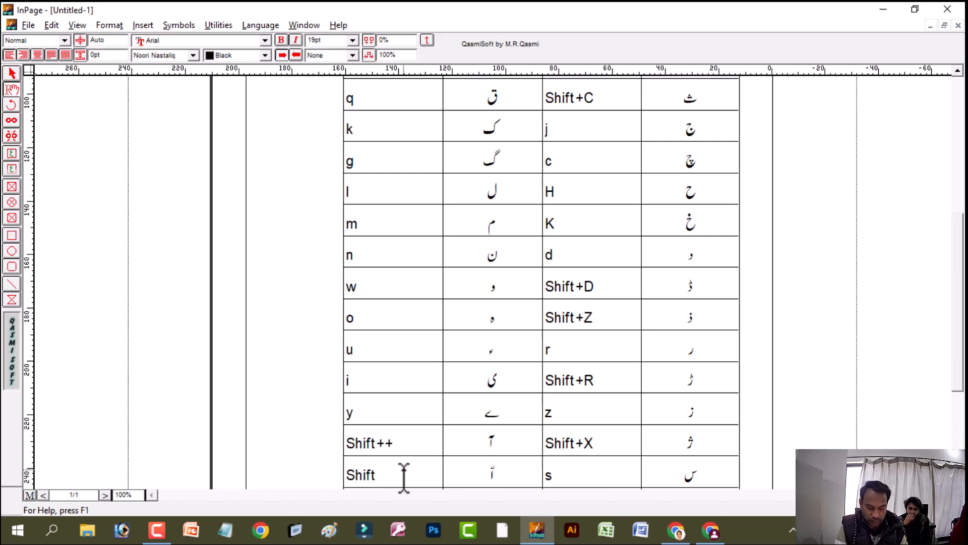
type("+")
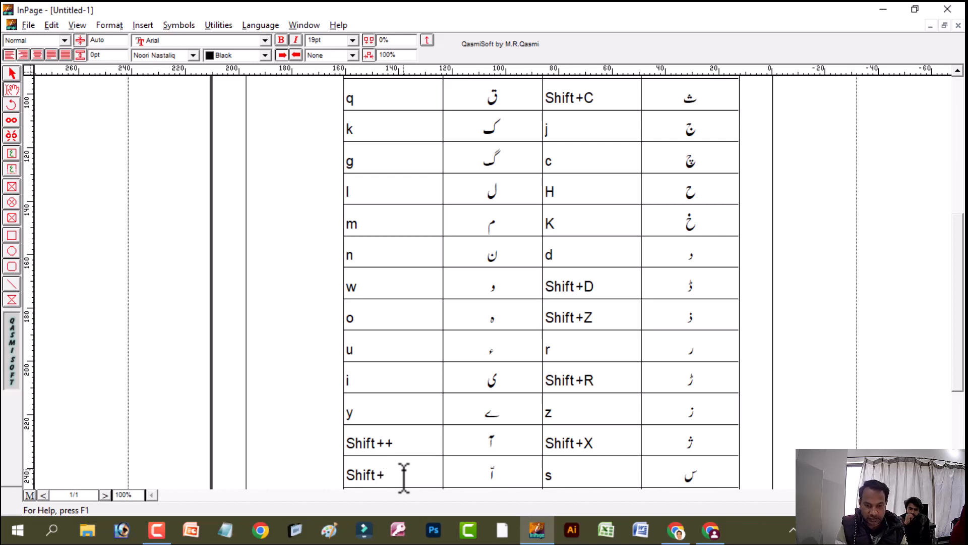
type("-")
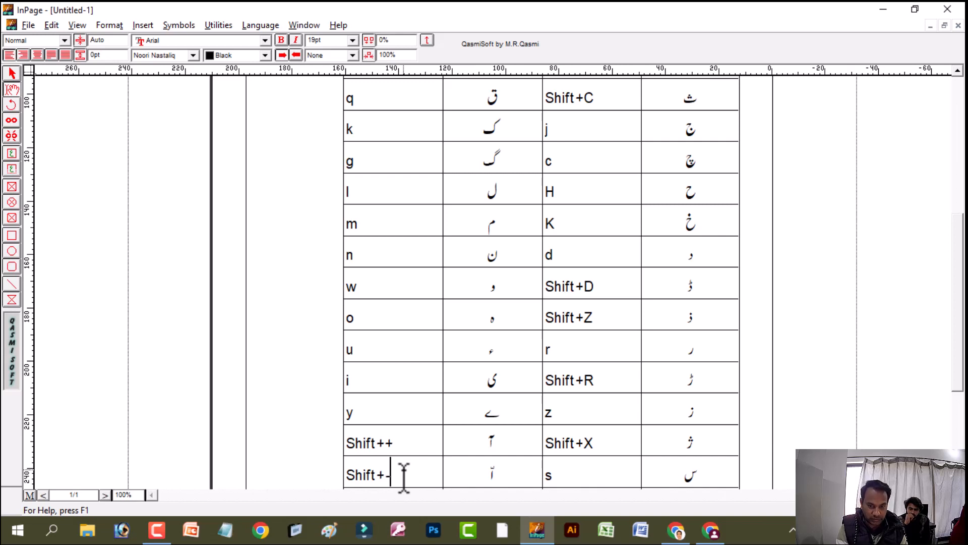
key("Home")
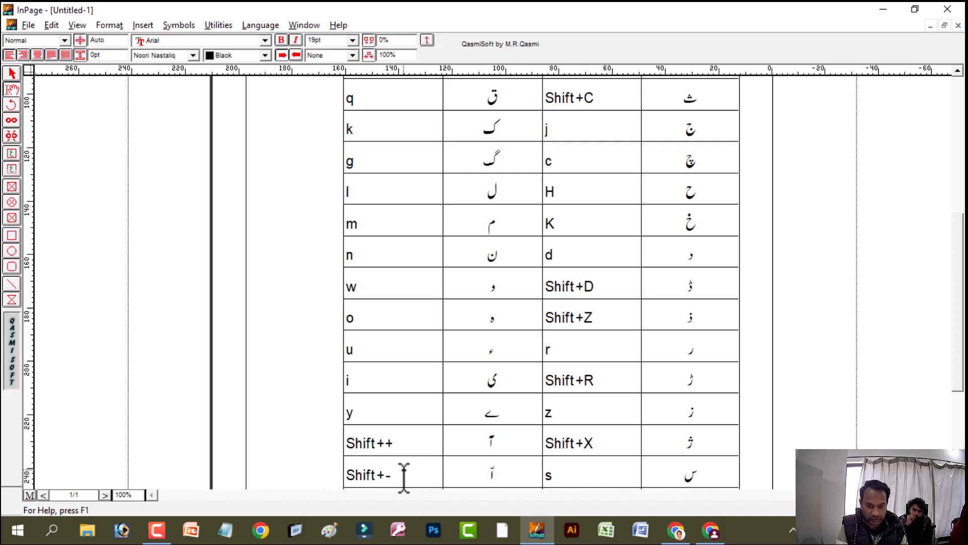
type("A")
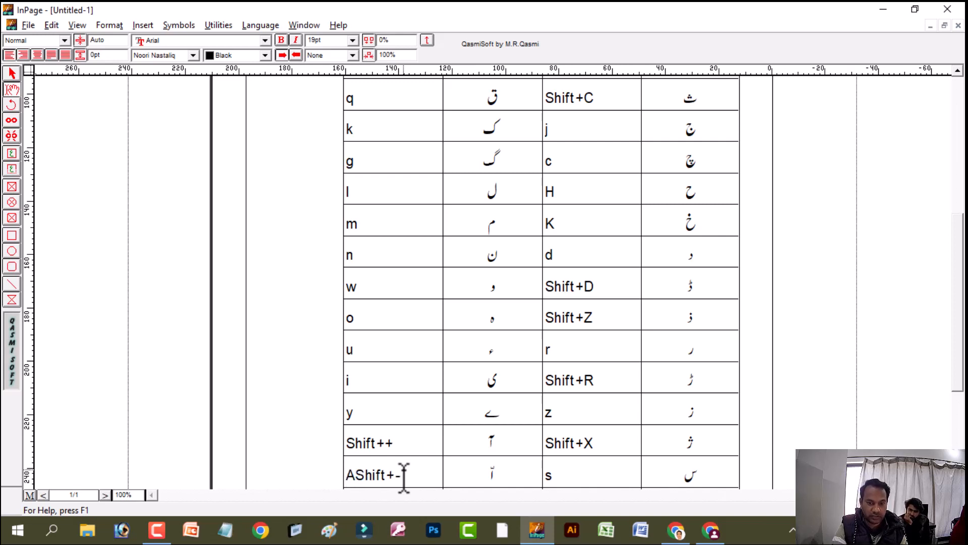
type("+")
Fill the key cells beside the alif with pesh and ھ with "a+Shift+p" and "h"
scroll(961, 232, "up", 5)
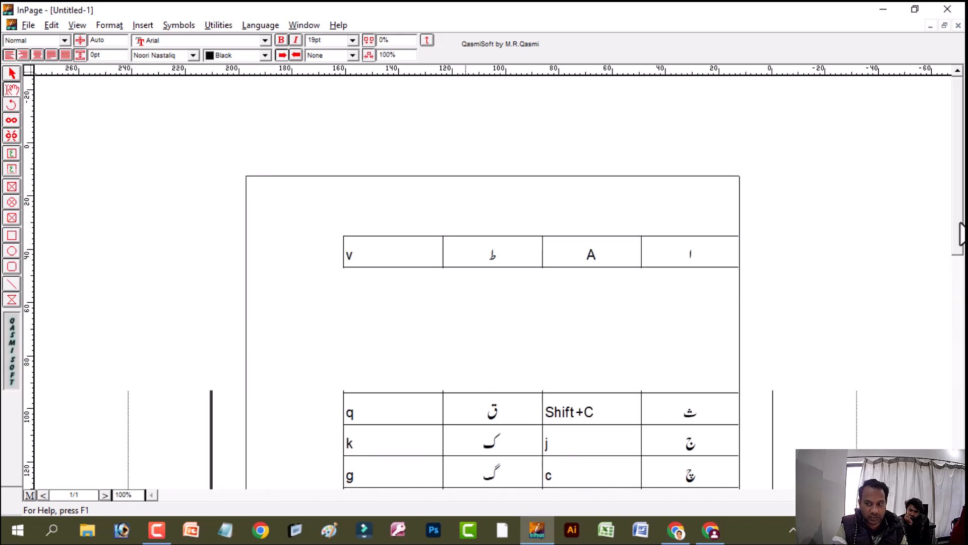
scroll(953, 390, "down", 8)
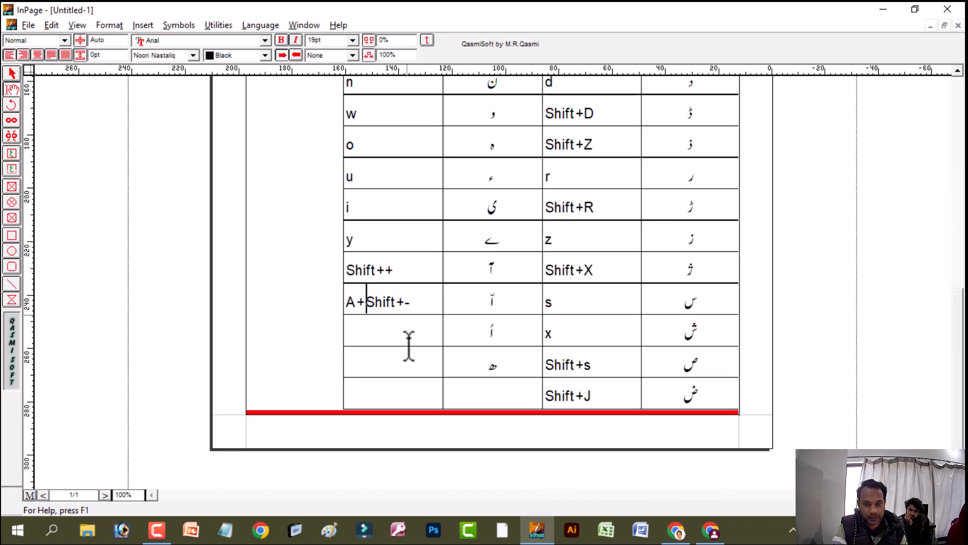
left_click(407, 339)
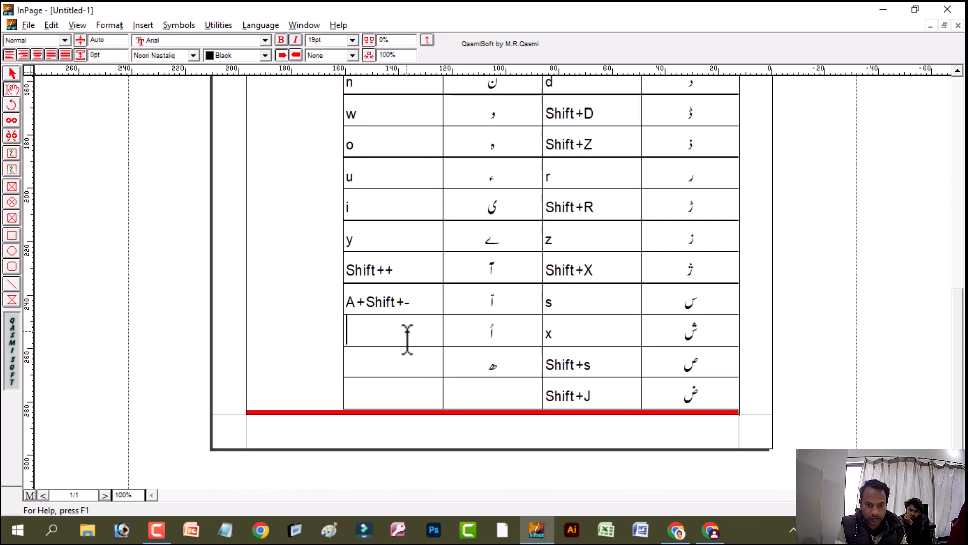
type("a")
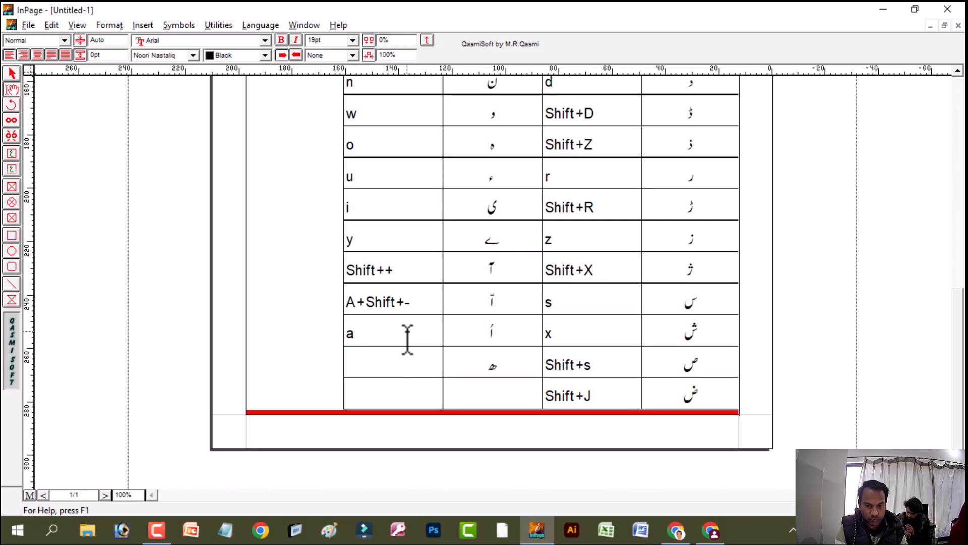
type("+")
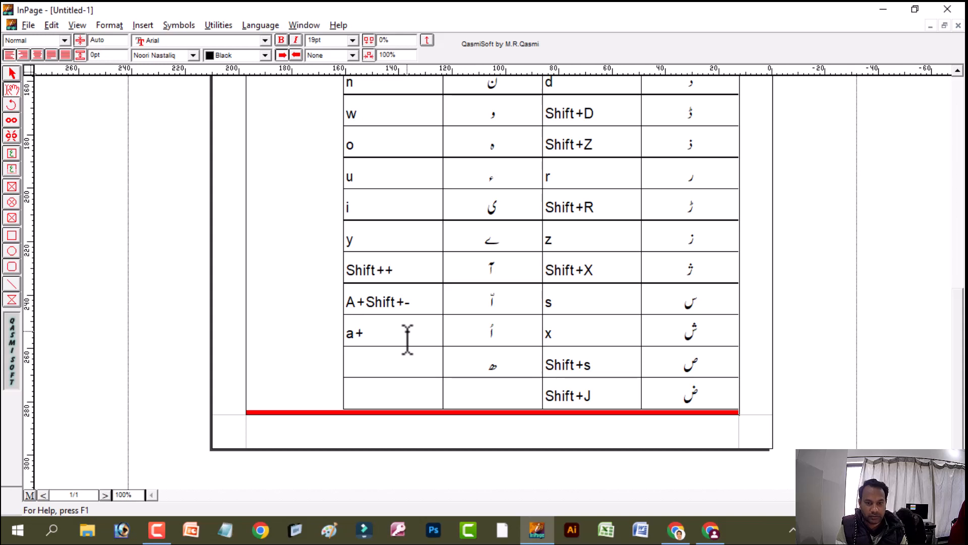
type("Shift")
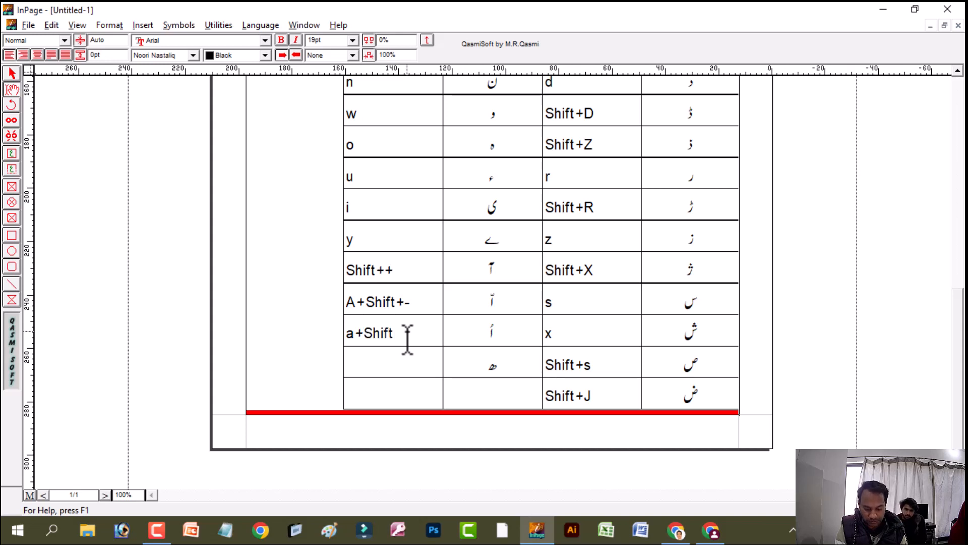
type("+")
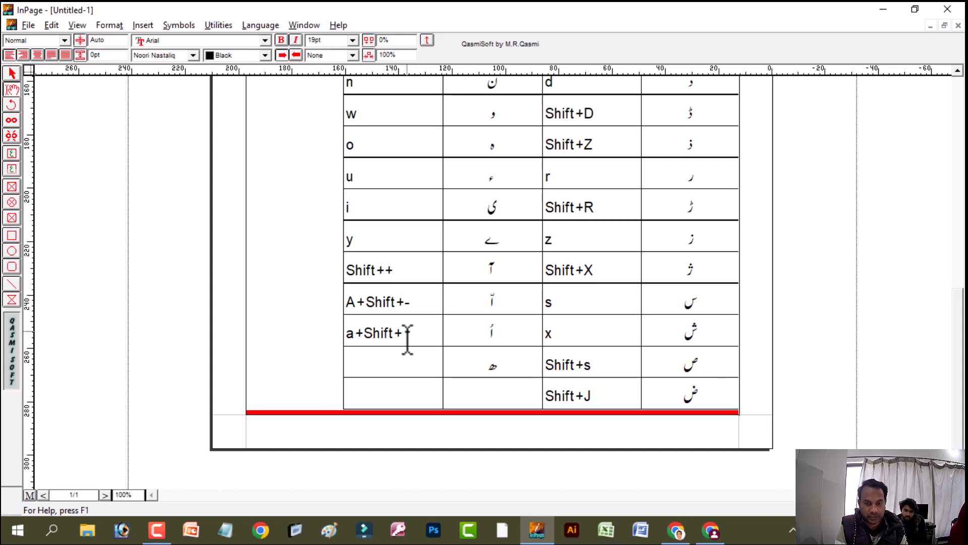
type("p")
key("Down")
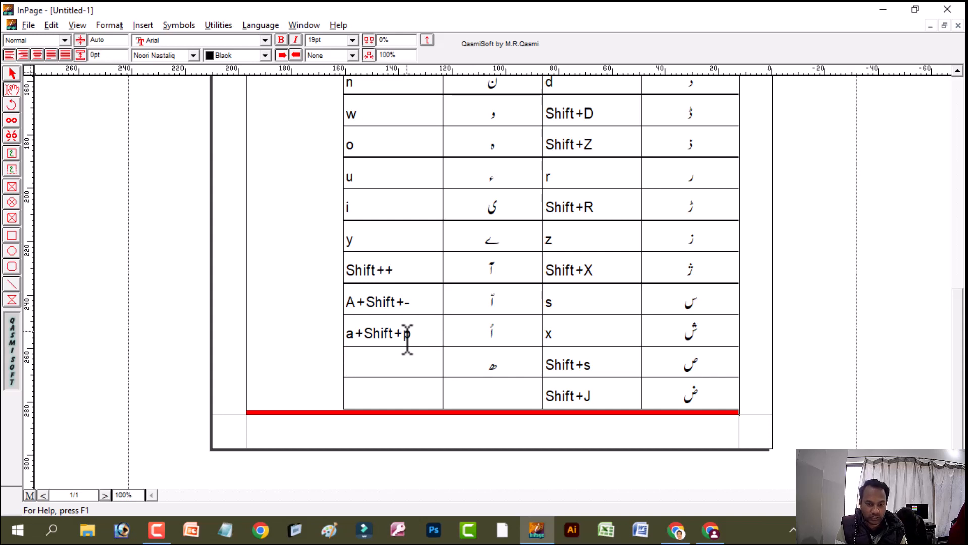
type("h")
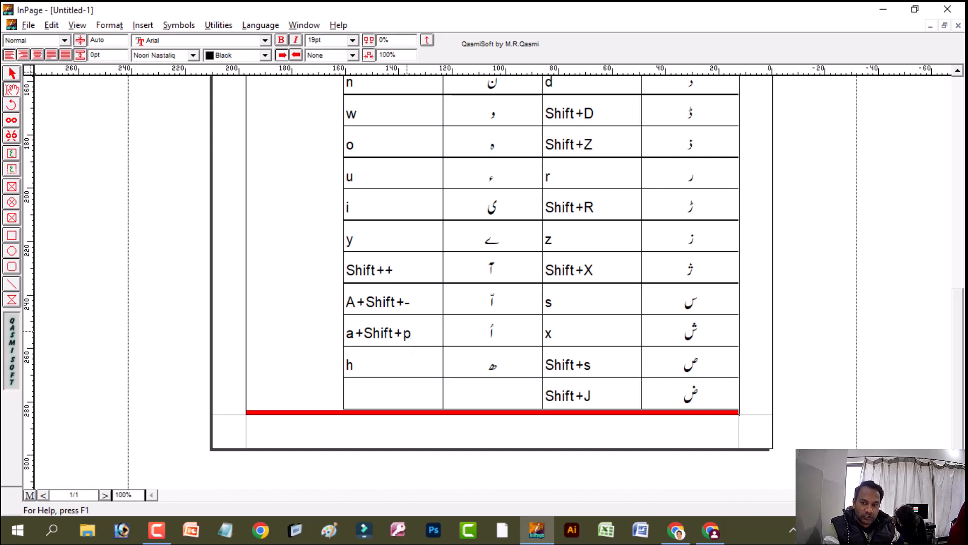
Place the text cursor above the table and set the keyboard layout to Monotype in the keyboard preferences
left_click(957, 103)
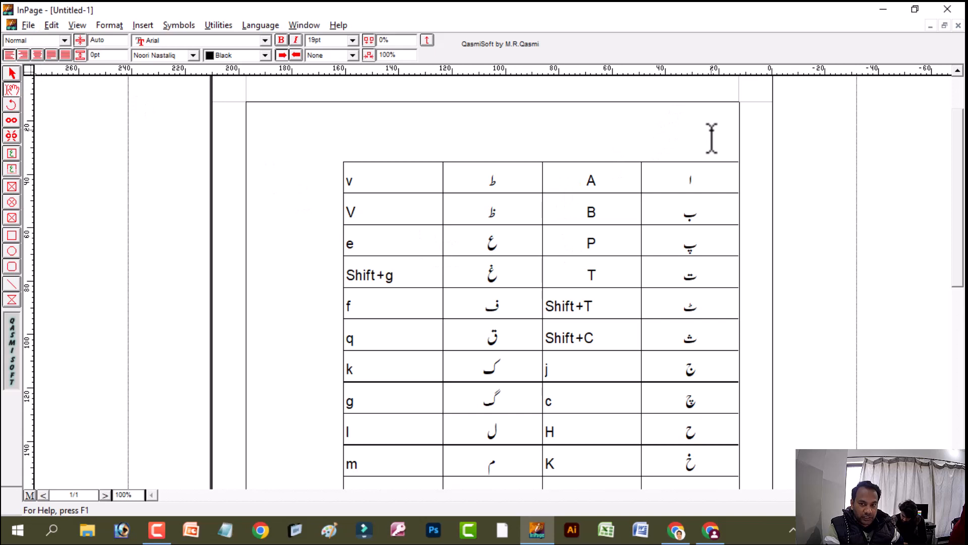
left_click(52, 24)
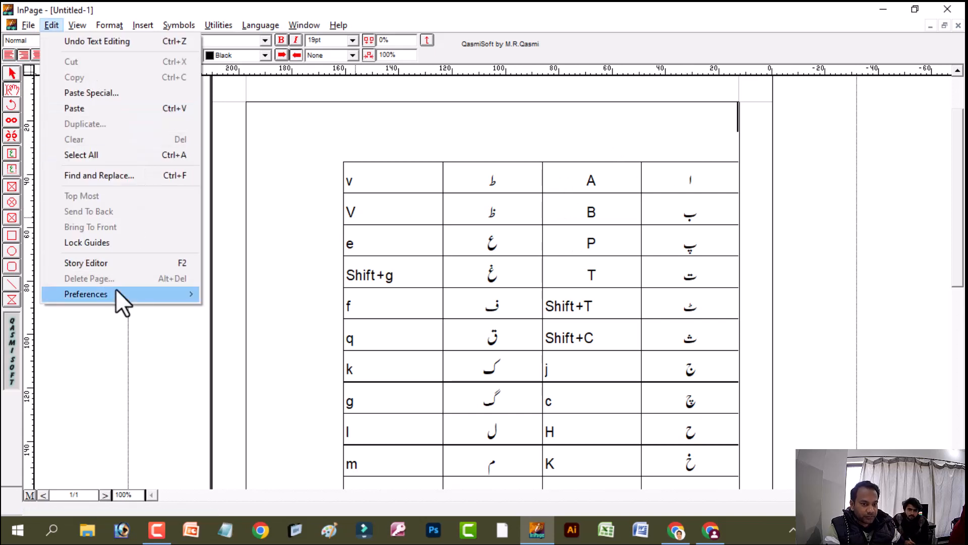
mouse_move(116, 290)
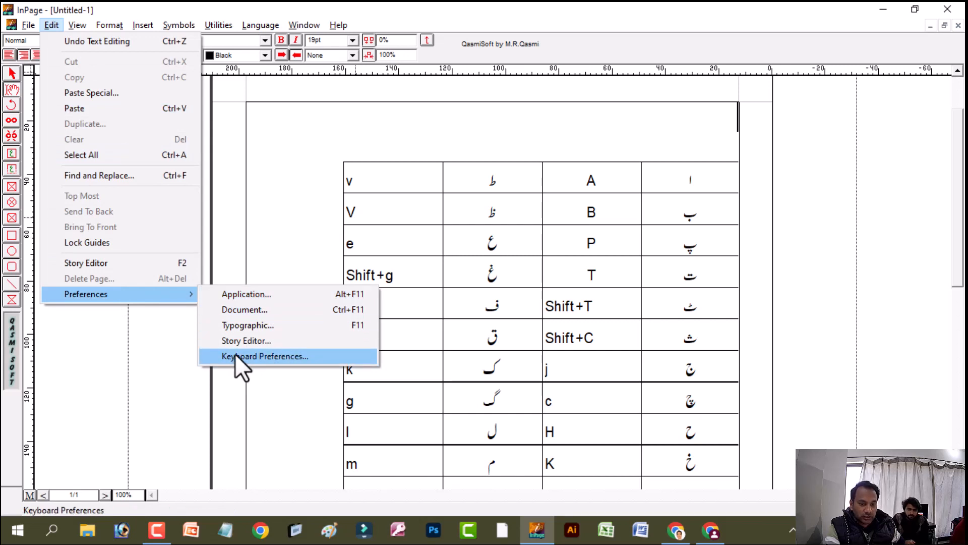
left_click(272, 361)
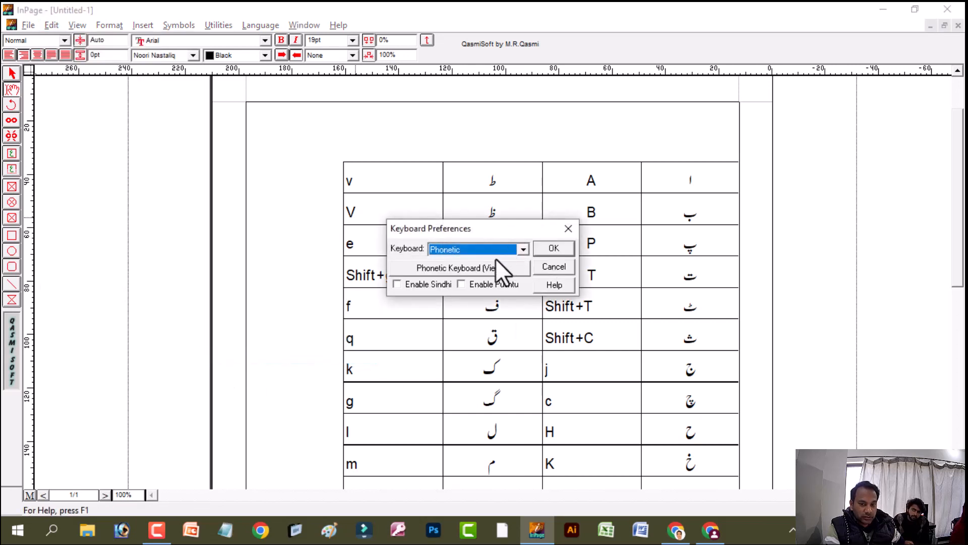
left_click(494, 256)
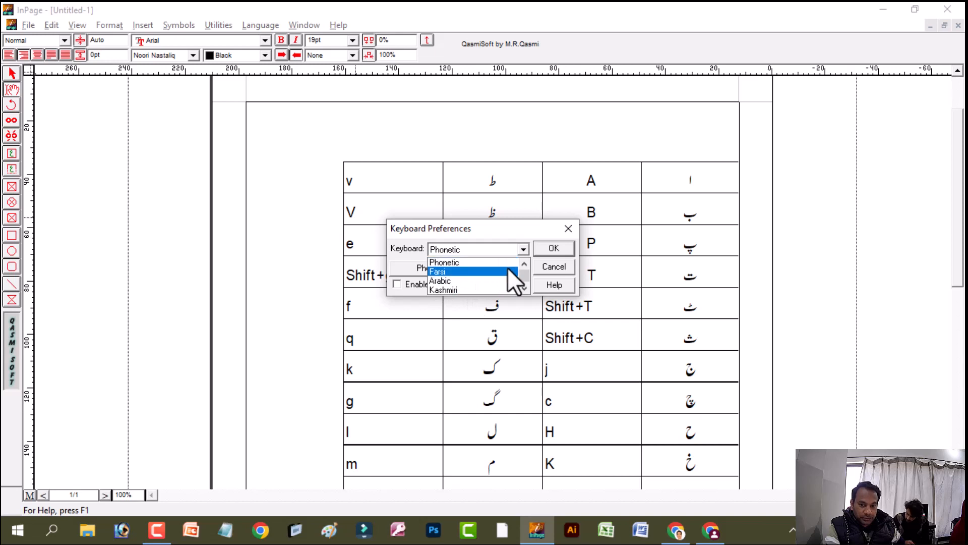
left_click(524, 264)
left_click(524, 264)
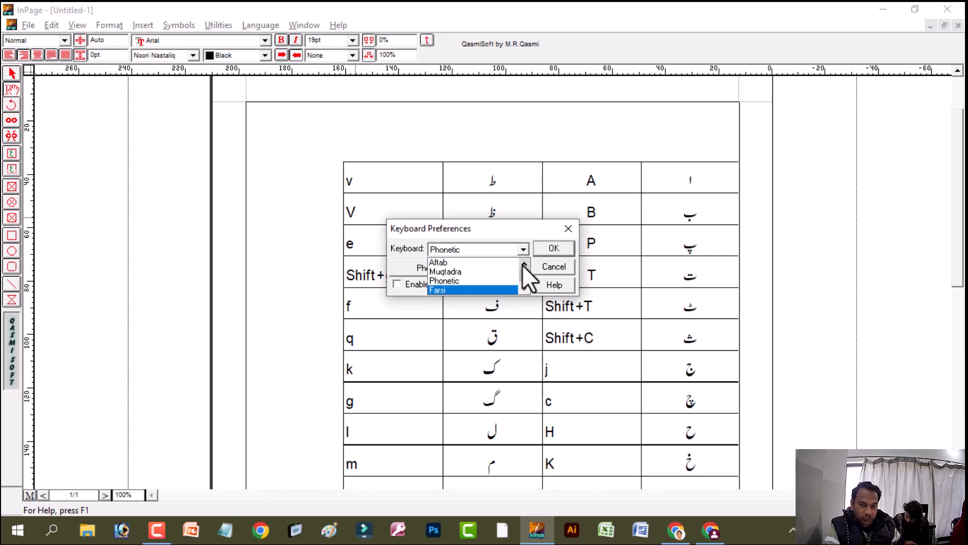
left_click(524, 264)
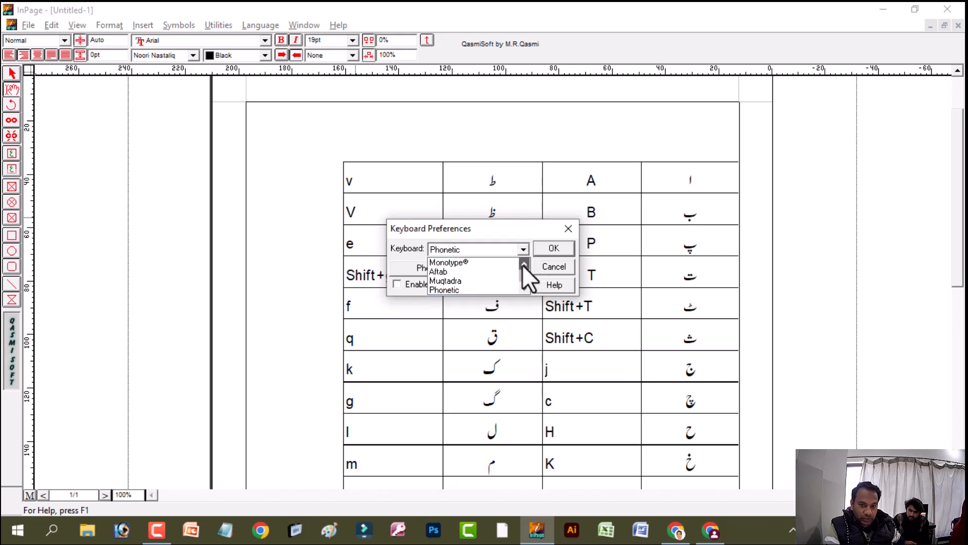
left_click(464, 262)
left_click(550, 248)
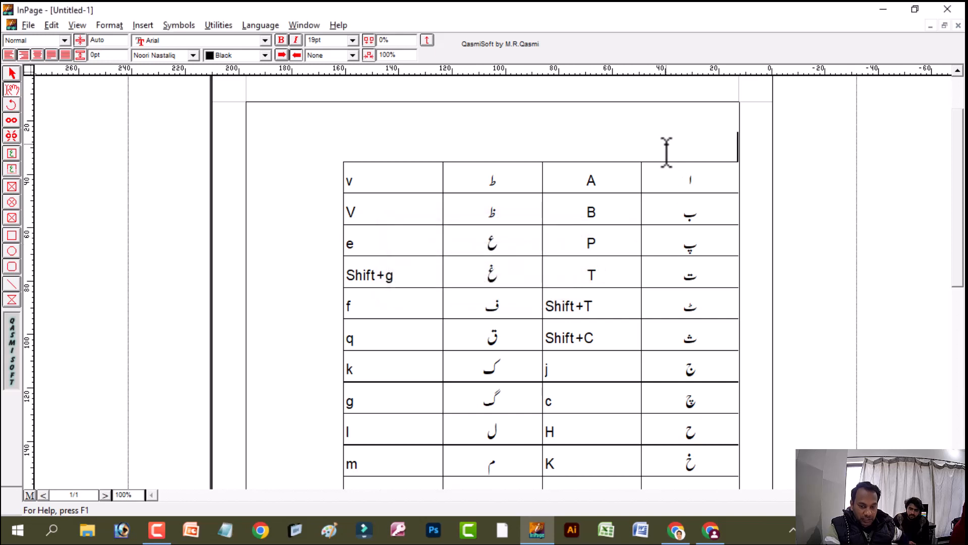
Test the keyboard layout above the table by entering "a" and replacing it with the Urdu letter "ق"
type("a")
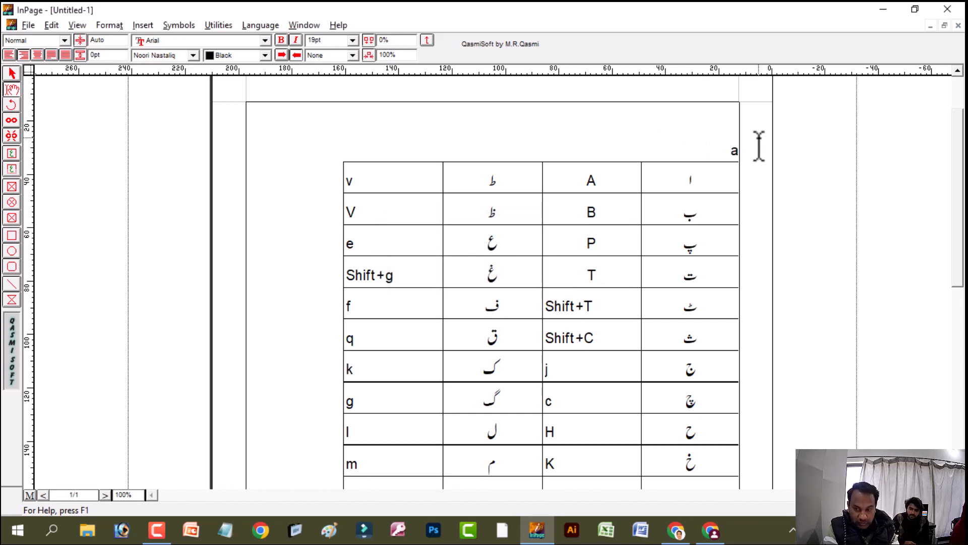
left_click_drag(751, 148, 736, 147)
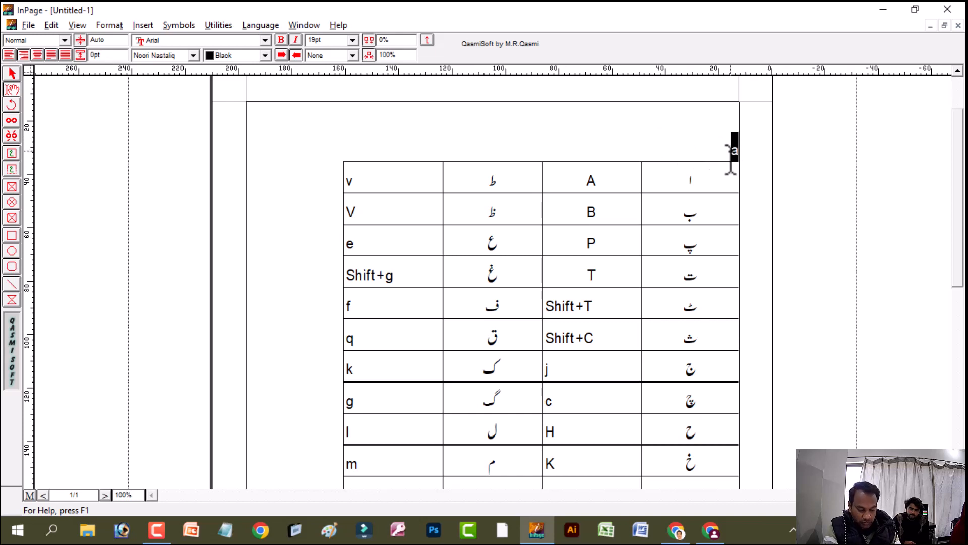
type("ق")
Set the keyboard layout to Phonetic and replace the test letter above the table with "ا"
left_click_drag(716, 155, 811, 154)
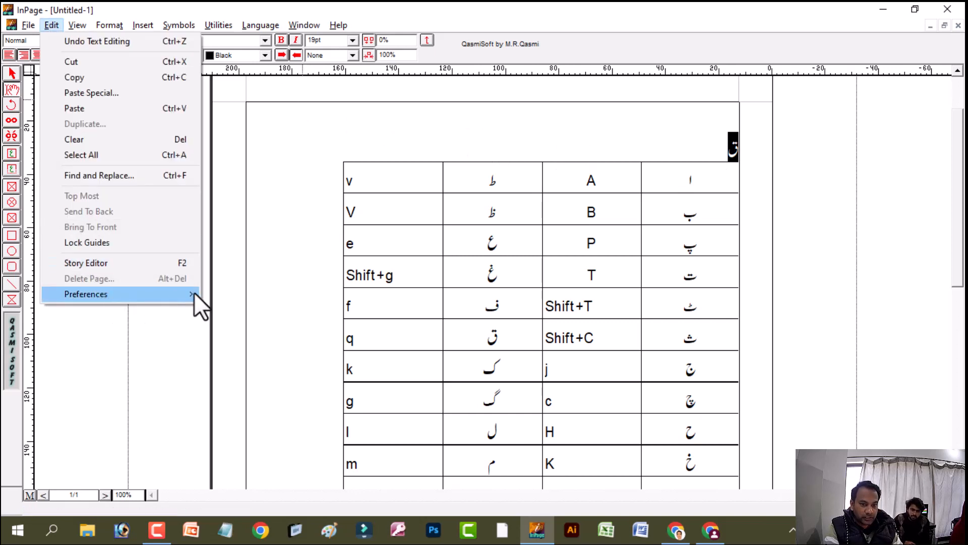
mouse_move(174, 294)
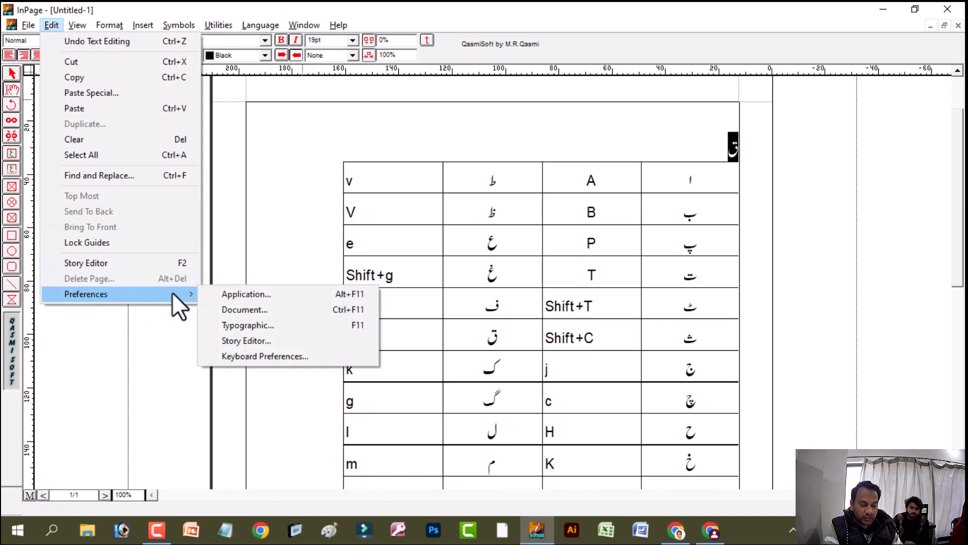
left_click(280, 357)
left_click(470, 248)
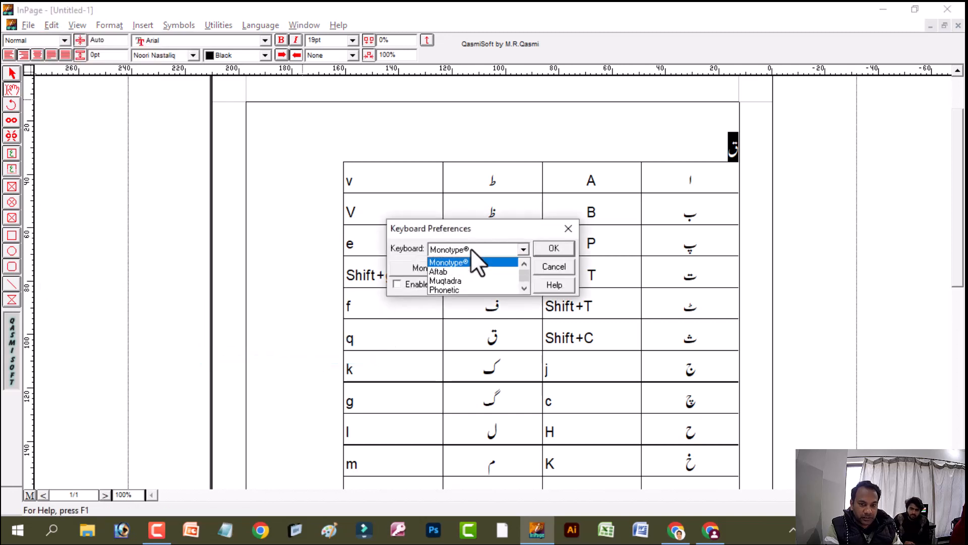
left_click(471, 289)
left_click(554, 248)
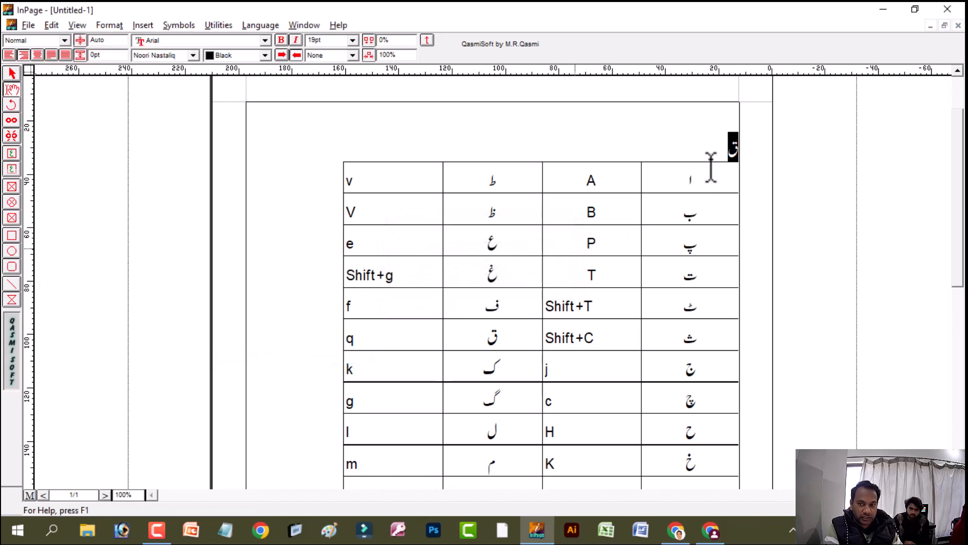
left_click_drag(701, 145, 821, 160)
type("ا")
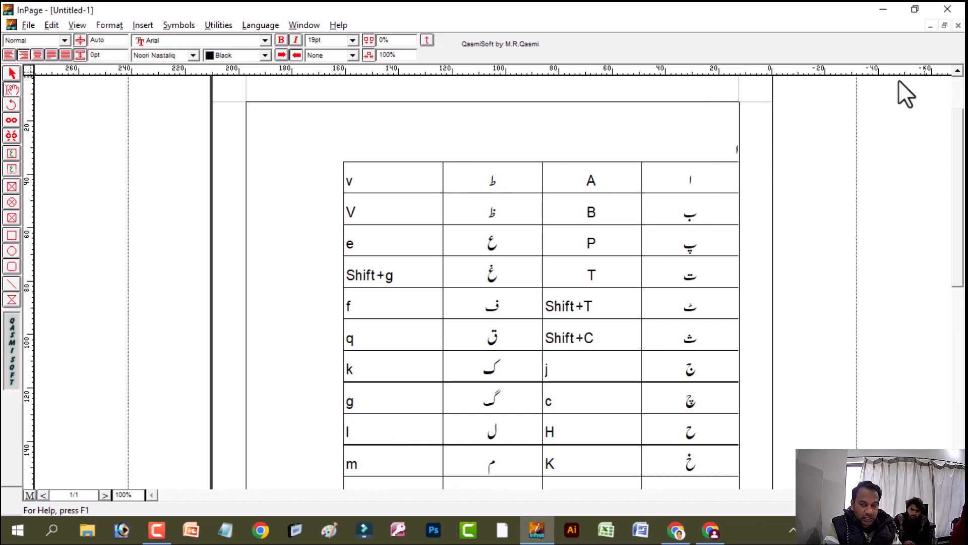
Close the document, saving it to the Desktop as an InPage file named "aaa"
left_click(958, 26)
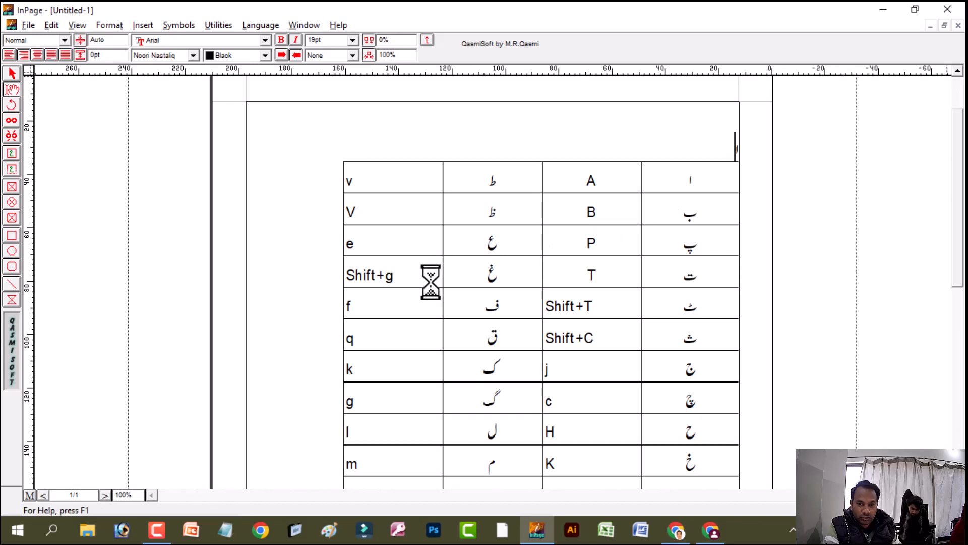
left_click(423, 296)
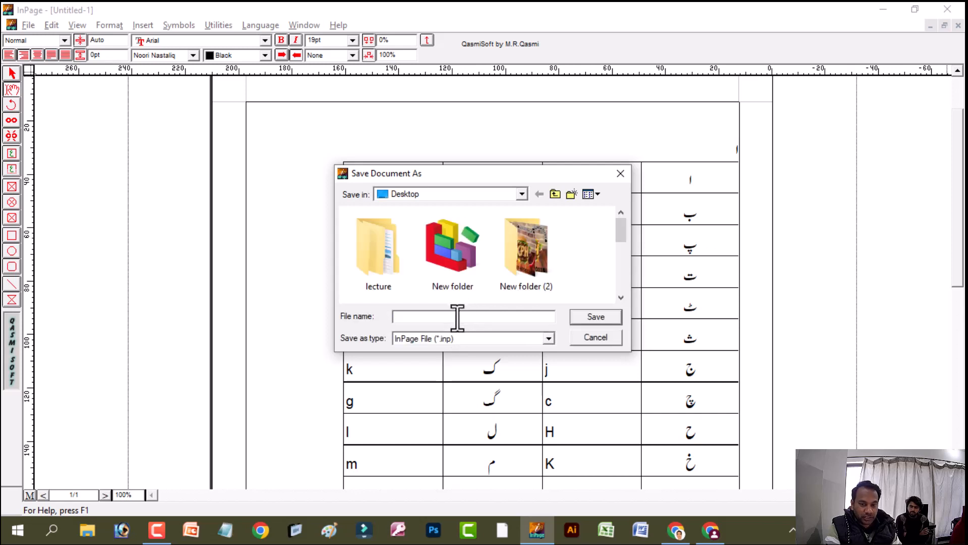
type("aaa")
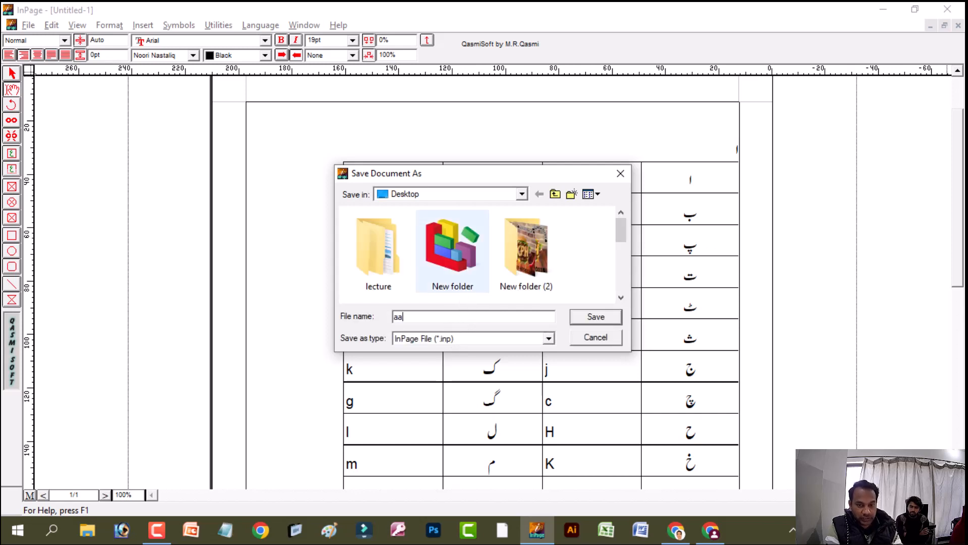
left_click(572, 317)
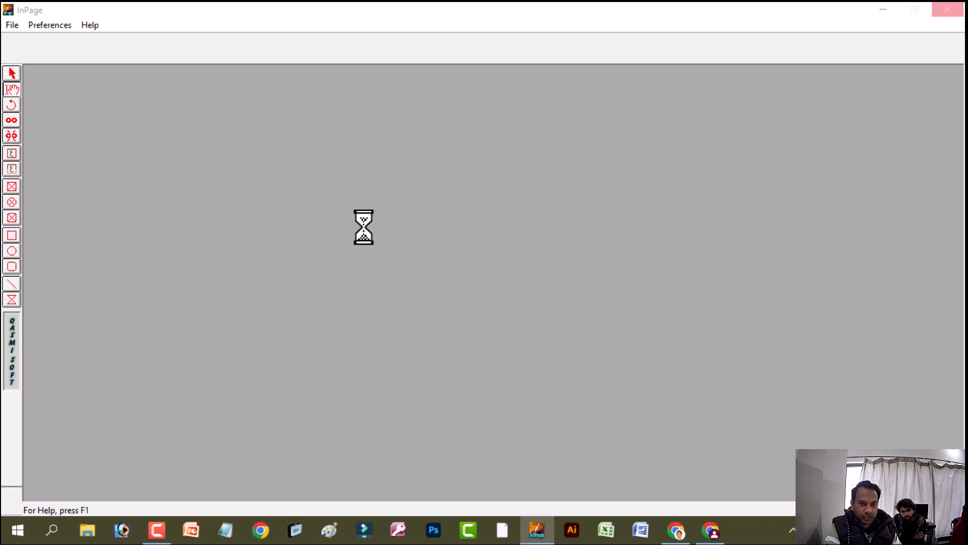
Start a new document and select its page width value for an A4 page
left_click(11, 26)
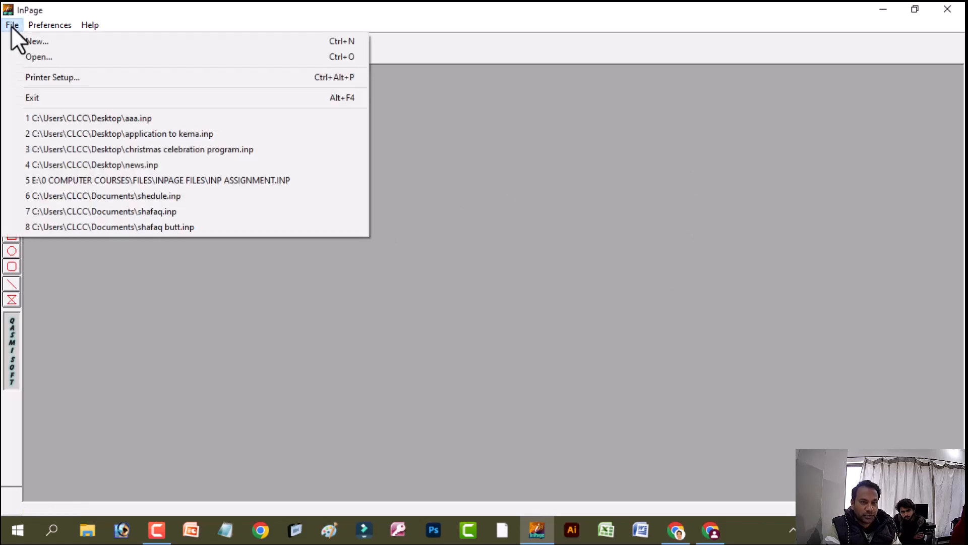
left_click(86, 41)
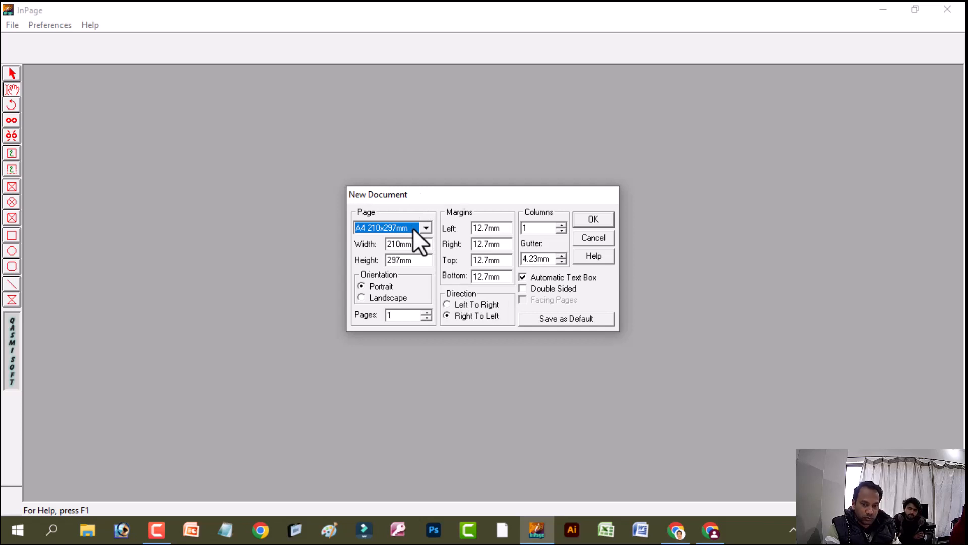
left_click(419, 245)
left_click_drag(419, 246, 370, 242)
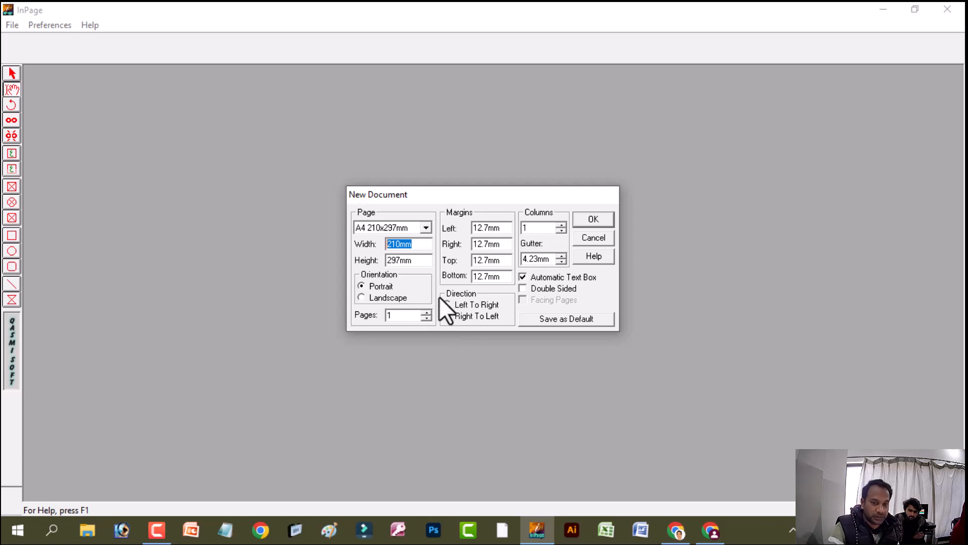
Try landscape orientation, return to portrait, review the page count, column and gutter values, and create the A4 document
left_click(362, 298)
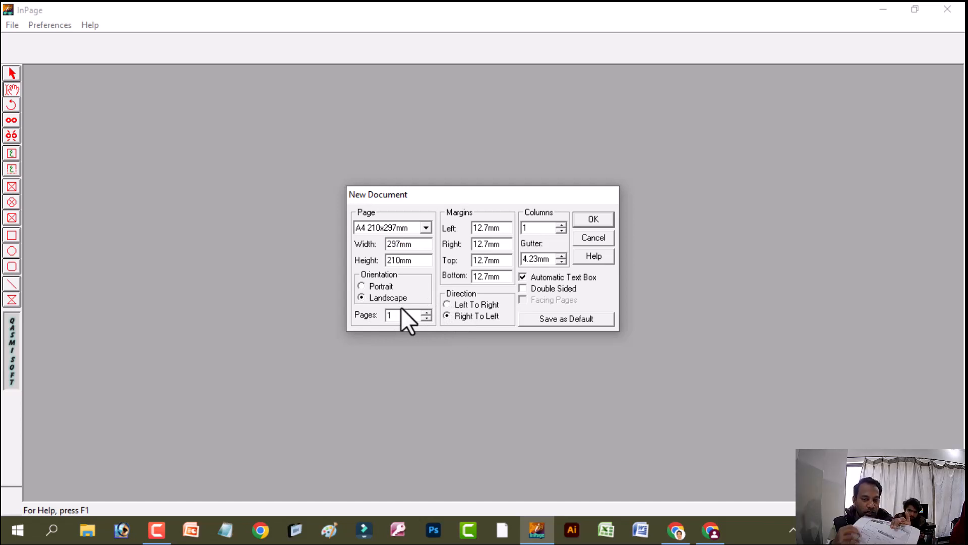
left_click(370, 285)
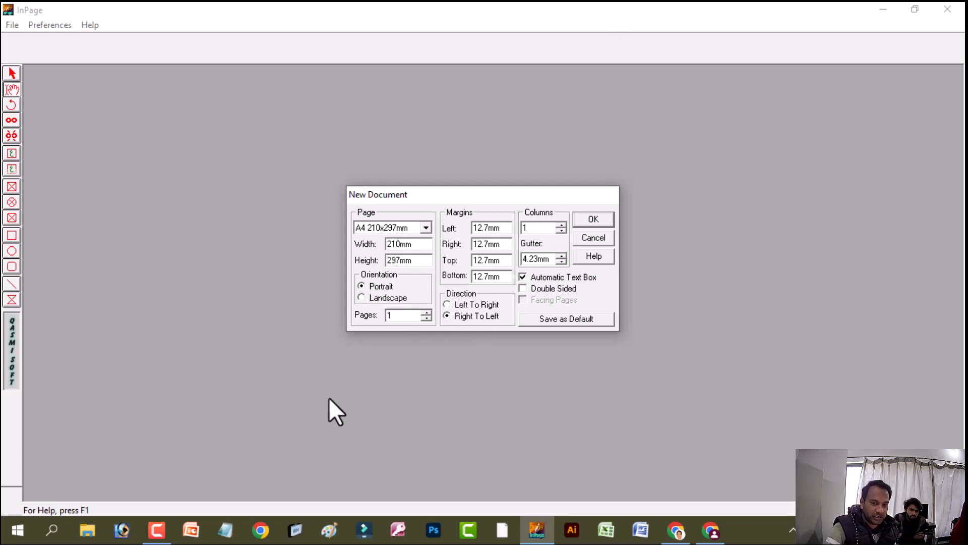
double_click(391, 316)
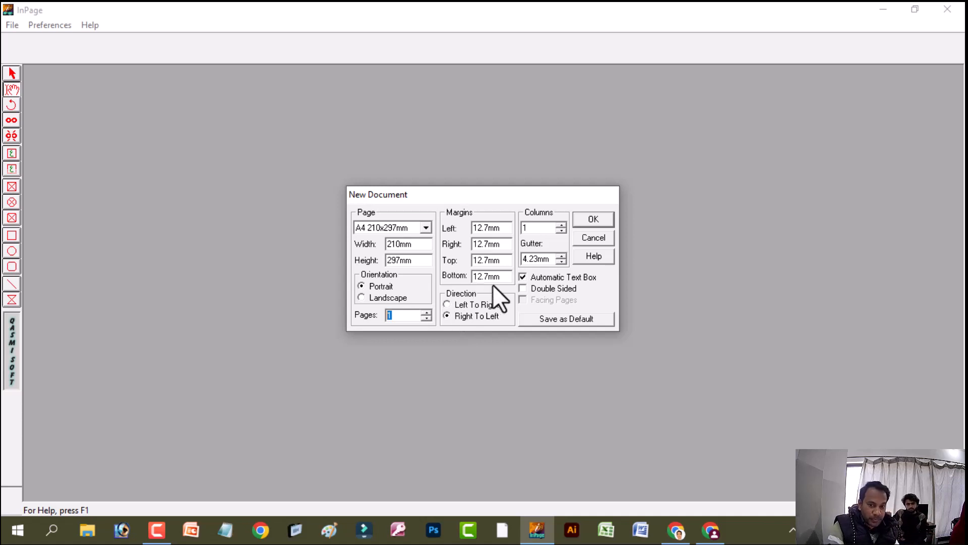
double_click(540, 227)
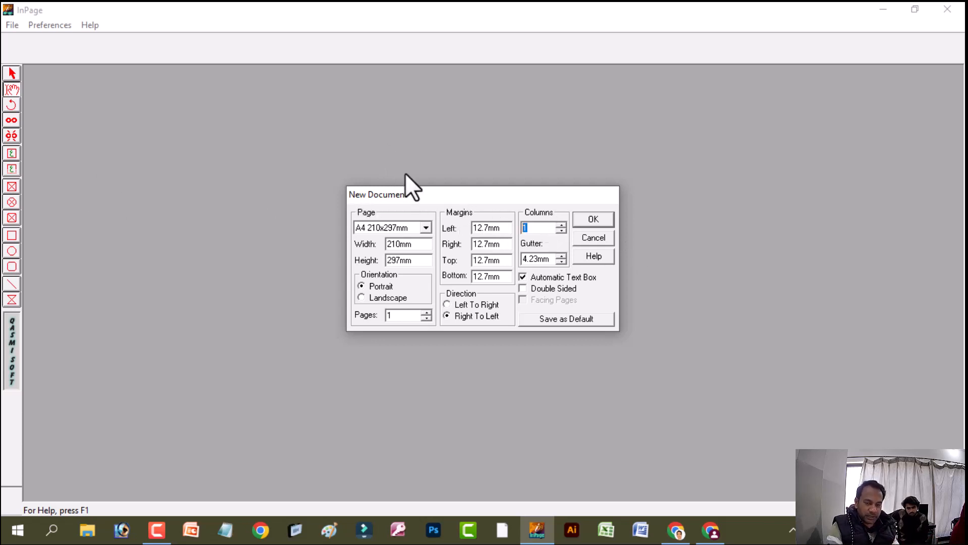
left_click(550, 258)
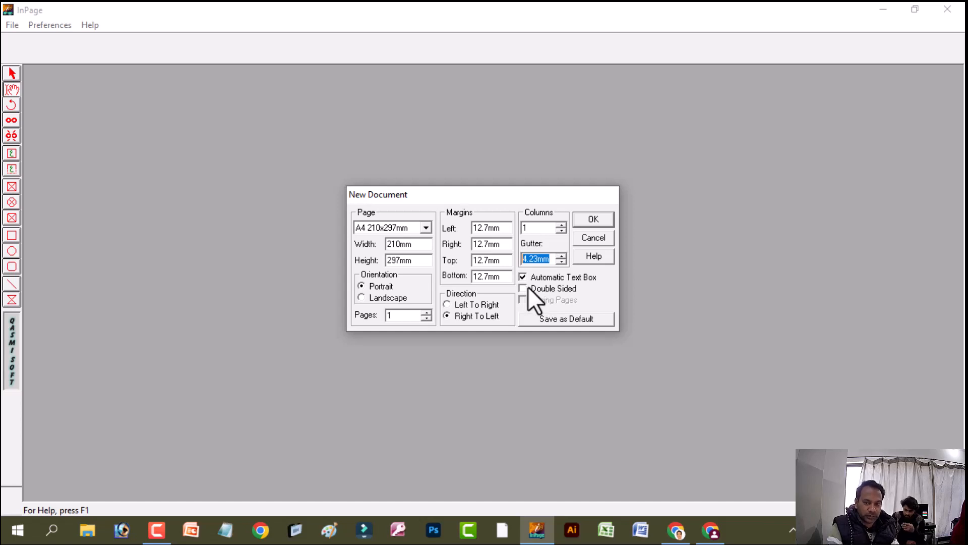
left_click(595, 220)
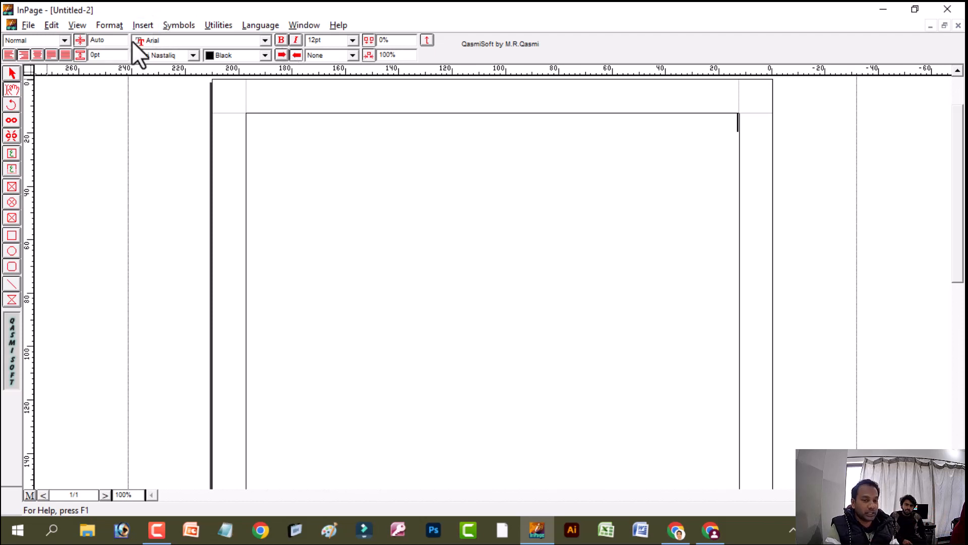
left_click(31, 43)
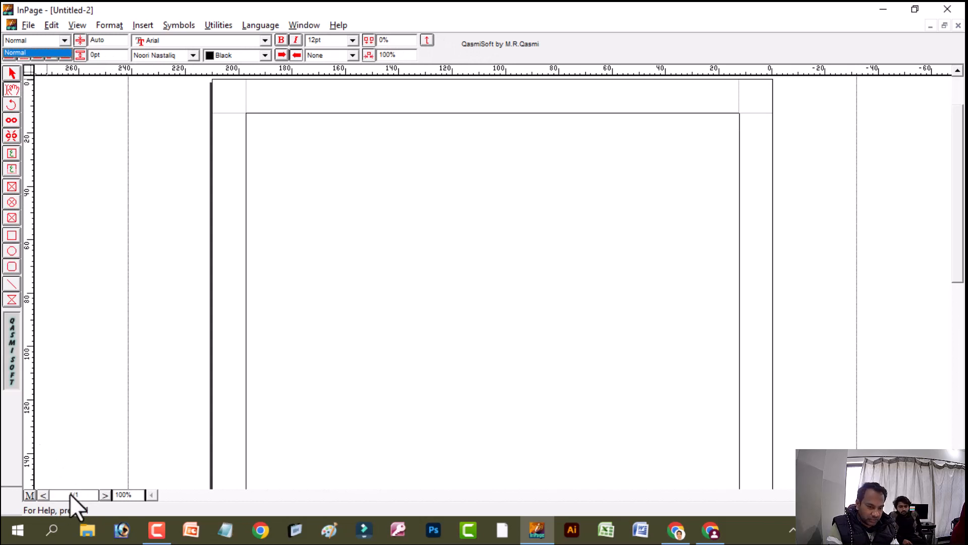
left_click(137, 495)
left_click_drag(137, 495, 101, 499)
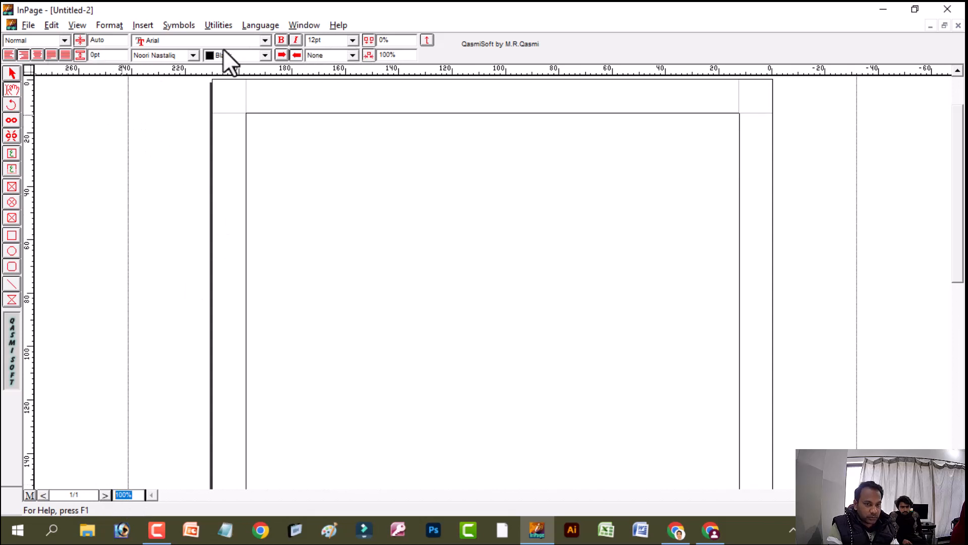
Compare the options for the page's text box by alternating between the selection tool and the text tool
left_click(11, 73)
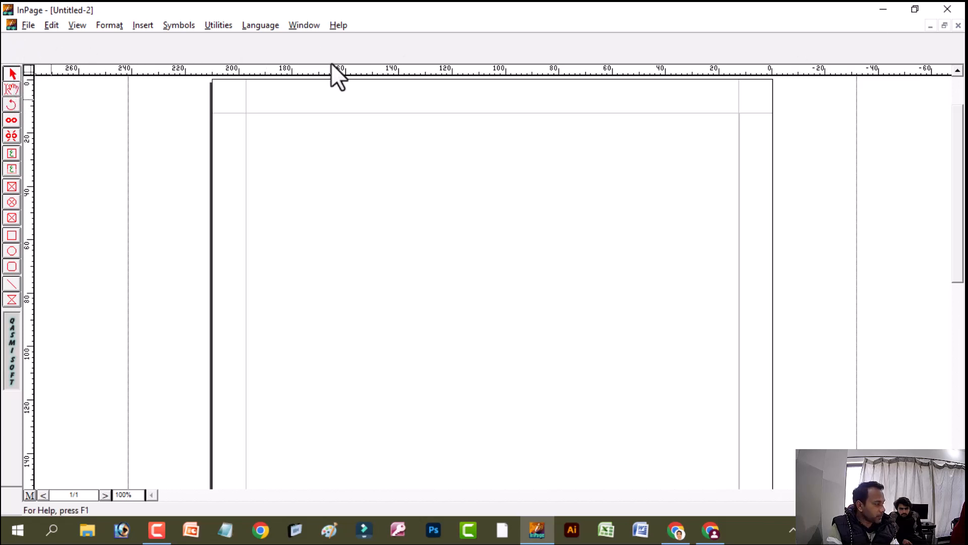
left_click(464, 141)
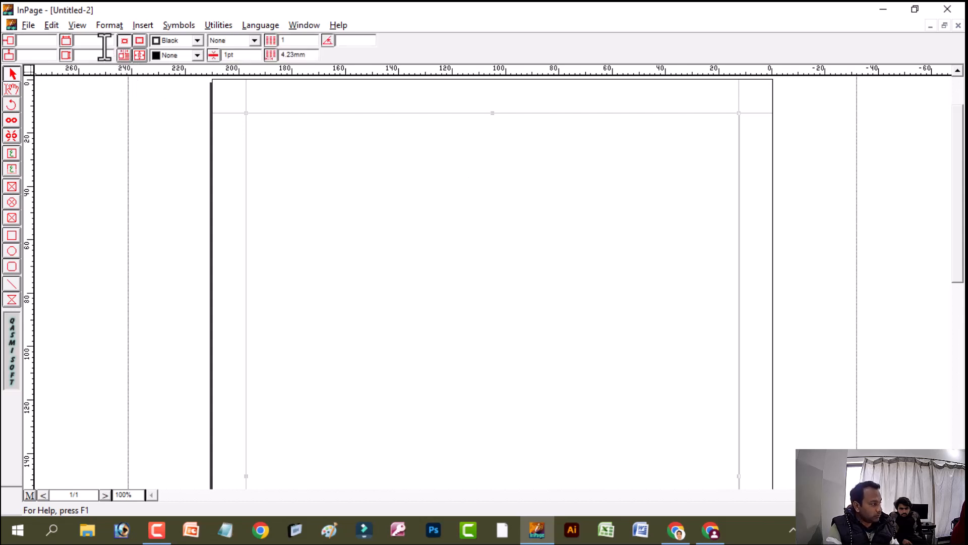
left_click(11, 91)
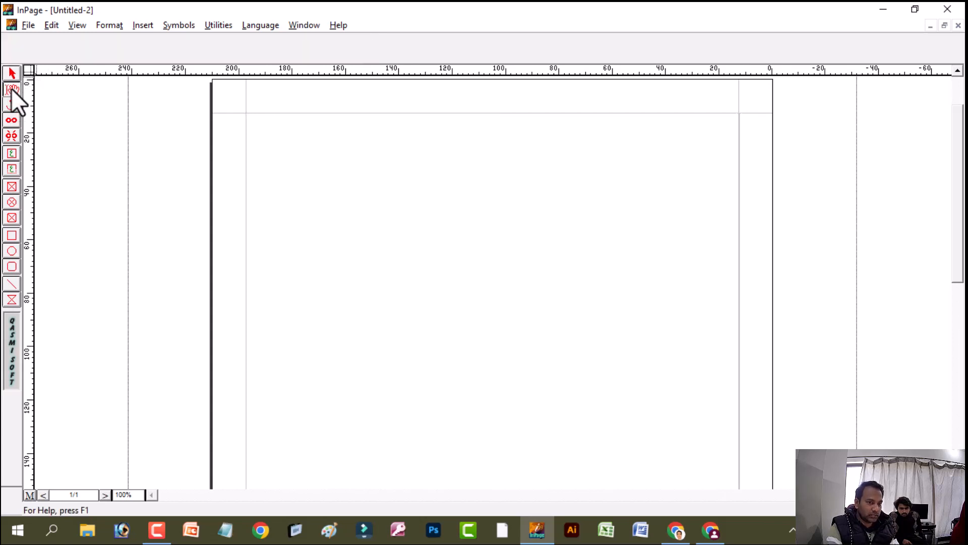
left_click(585, 169)
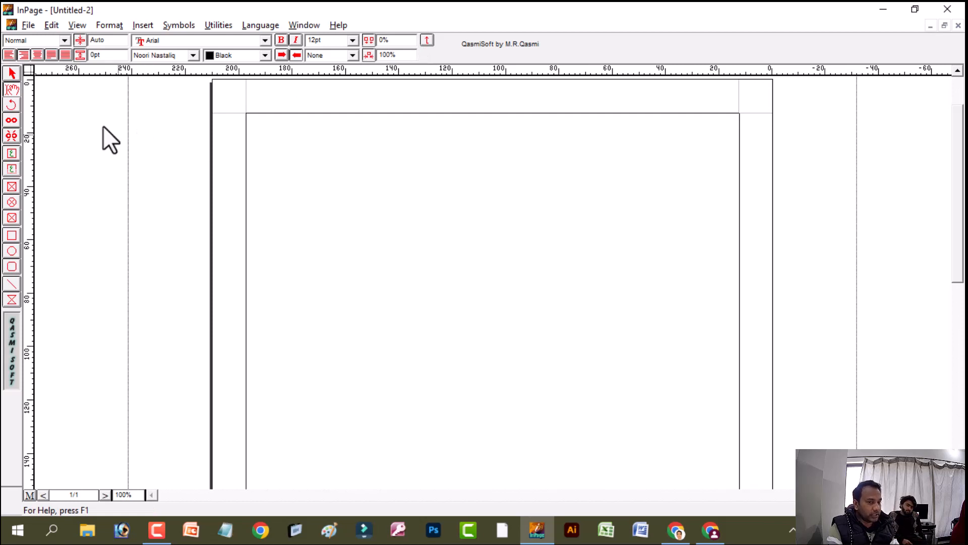
left_click(12, 75)
left_click(633, 139)
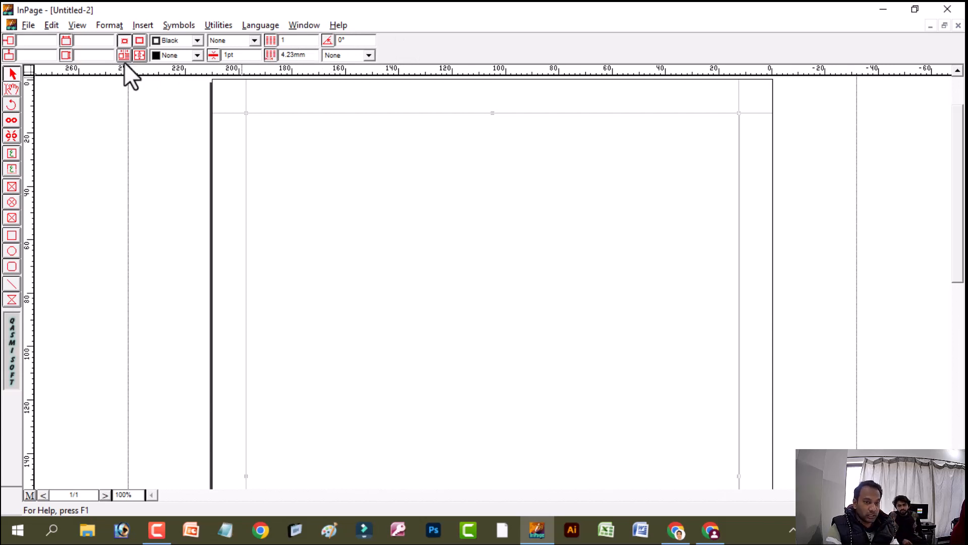
Enter the text "پاکستان ہمارا پیارا وطن ہے۔ کشمیر پاکستان کی شہ رگ ہے۔" in the page's text box
left_click(10, 90)
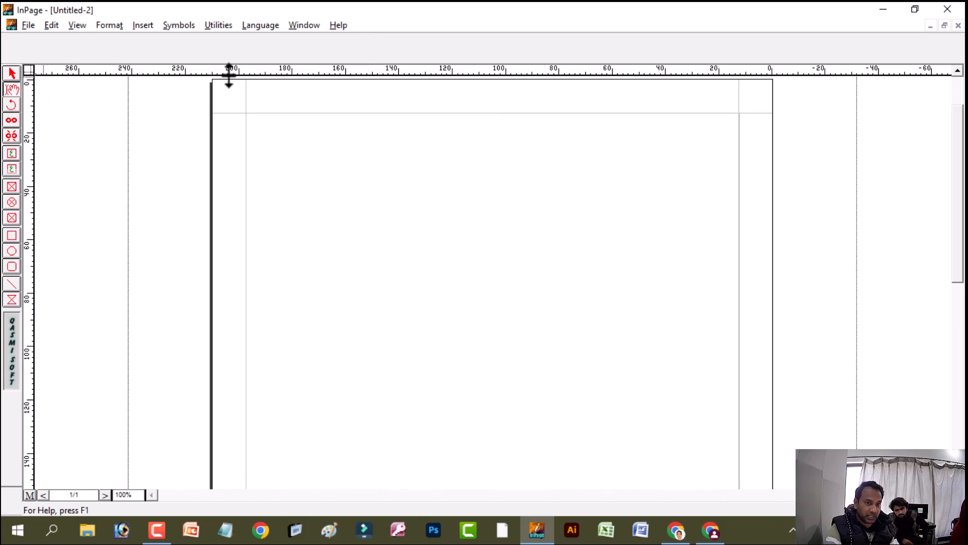
left_click(371, 174)
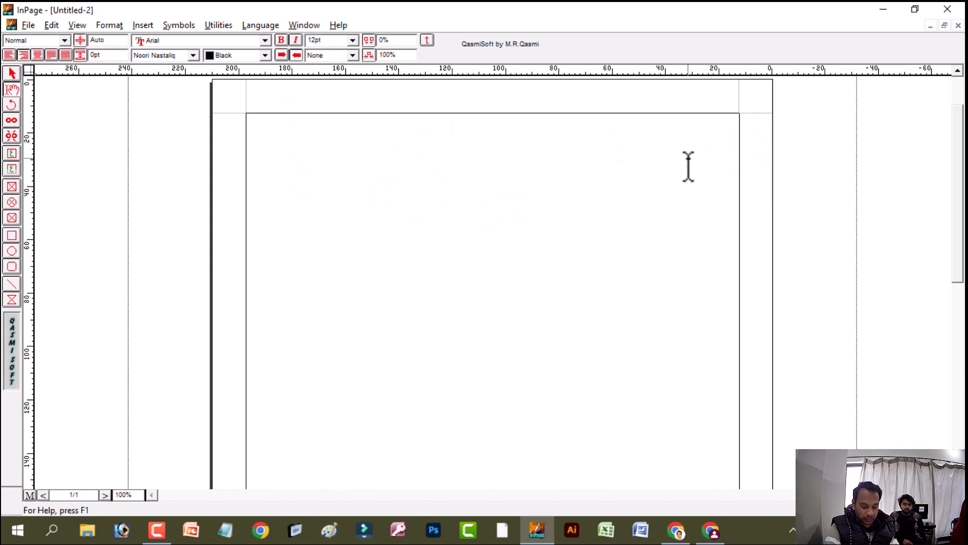
type("ب")
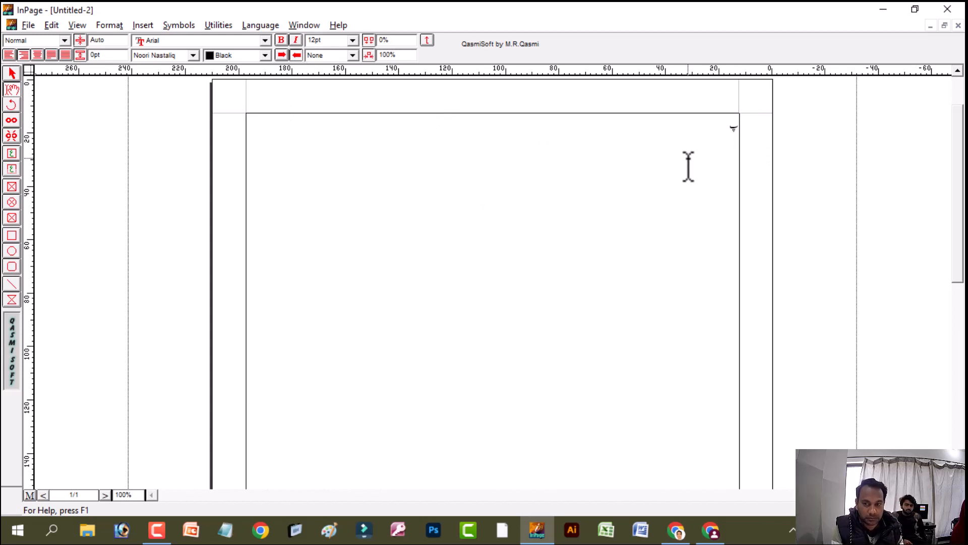
type("اس")
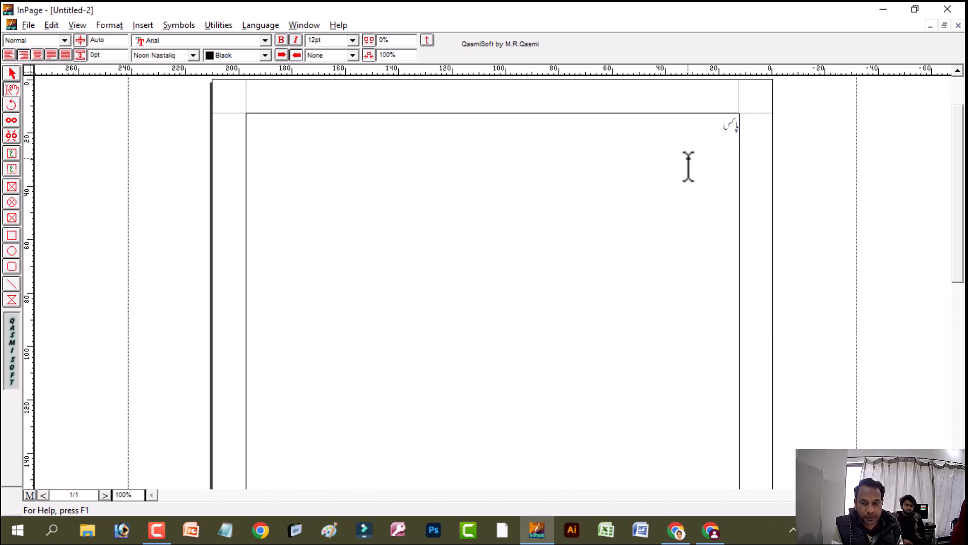
type("ستان ہمارا پیارا وطن ہے۔ ک")
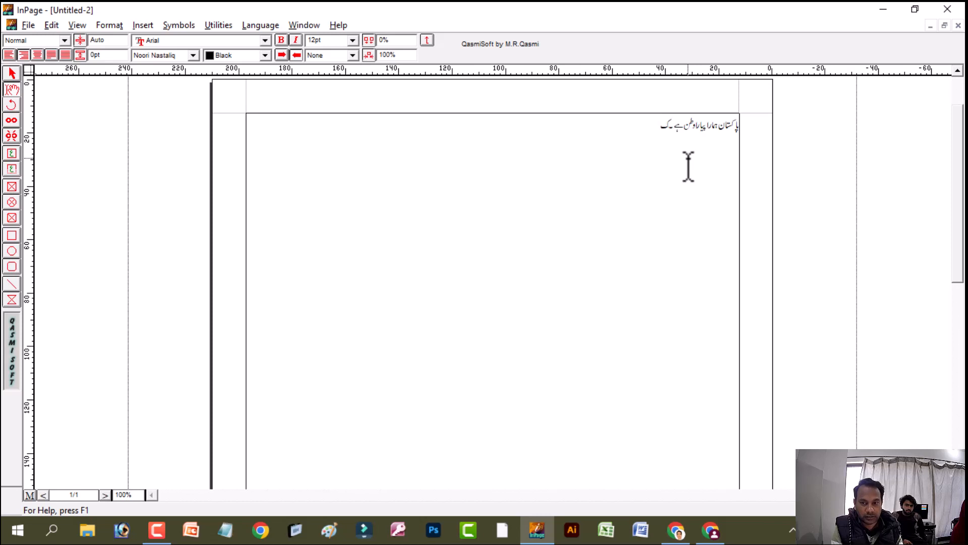
type("شمیر پ")
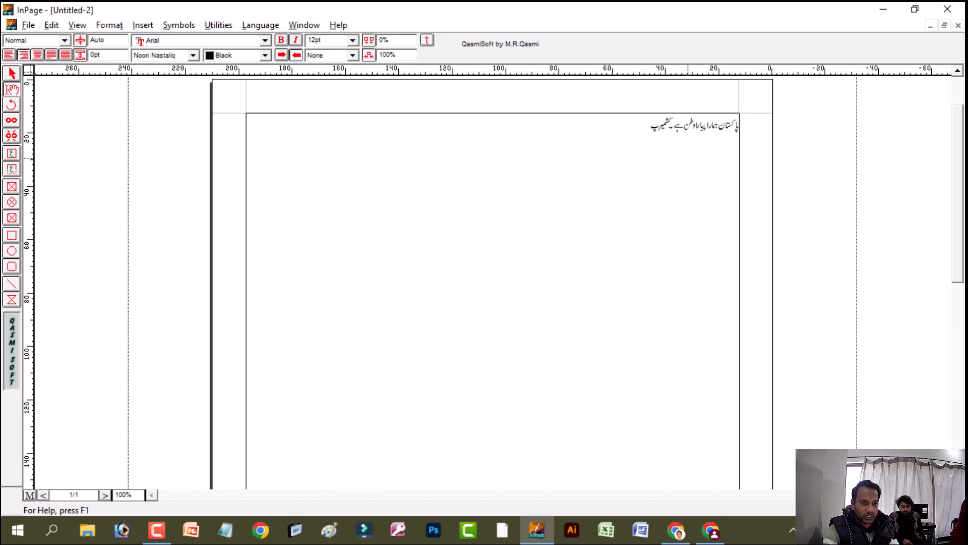
type("اکستان کی شہ رگ ہے۔")
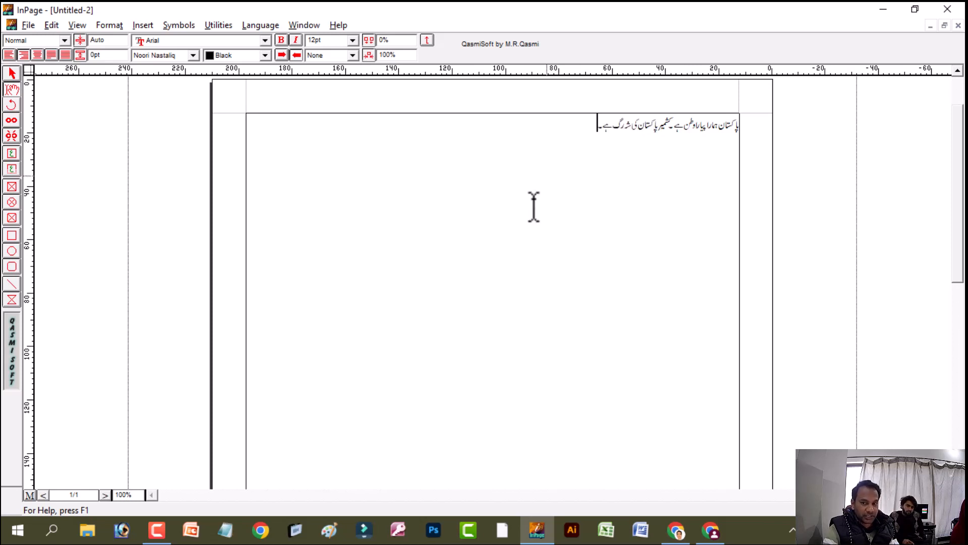
Select the page's text box as an object and set its border colour to Green
left_click(12, 72)
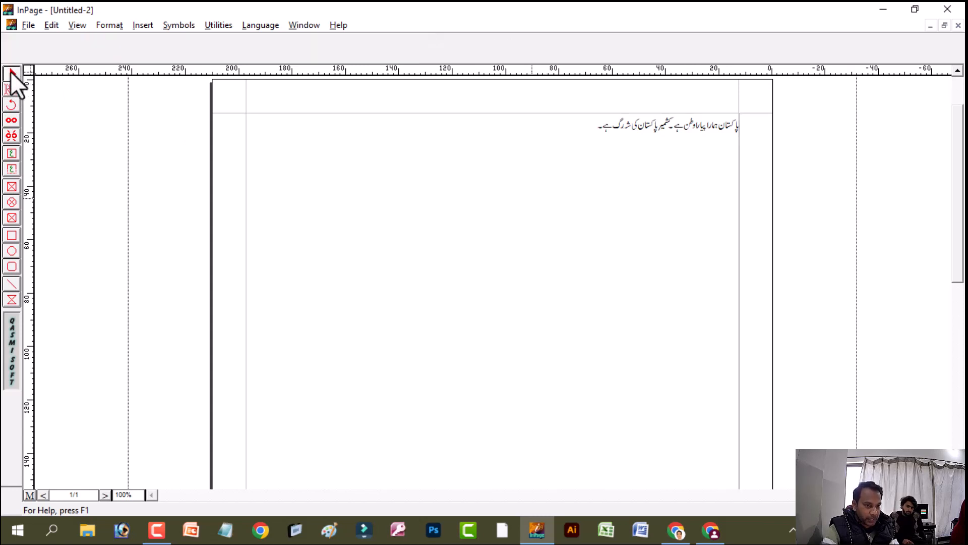
left_click(654, 140)
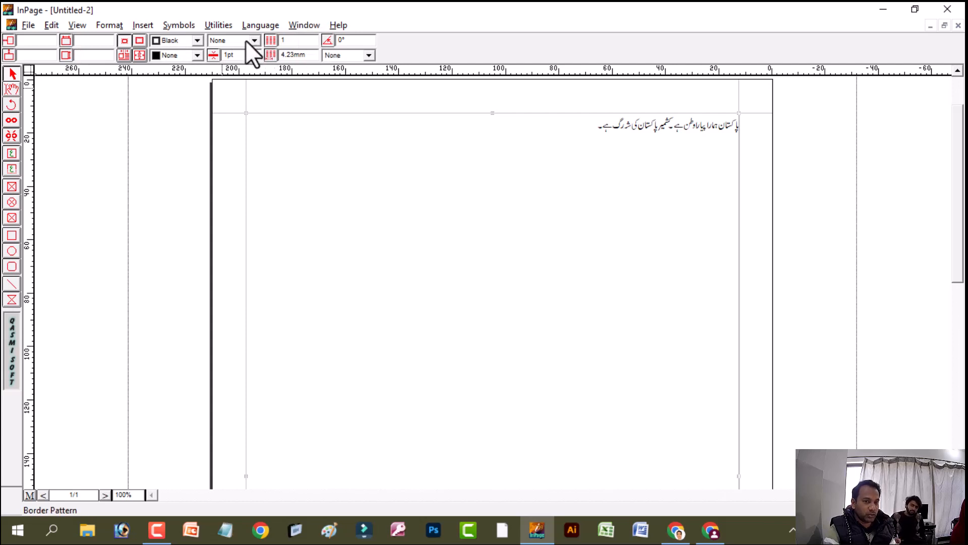
left_click(198, 40)
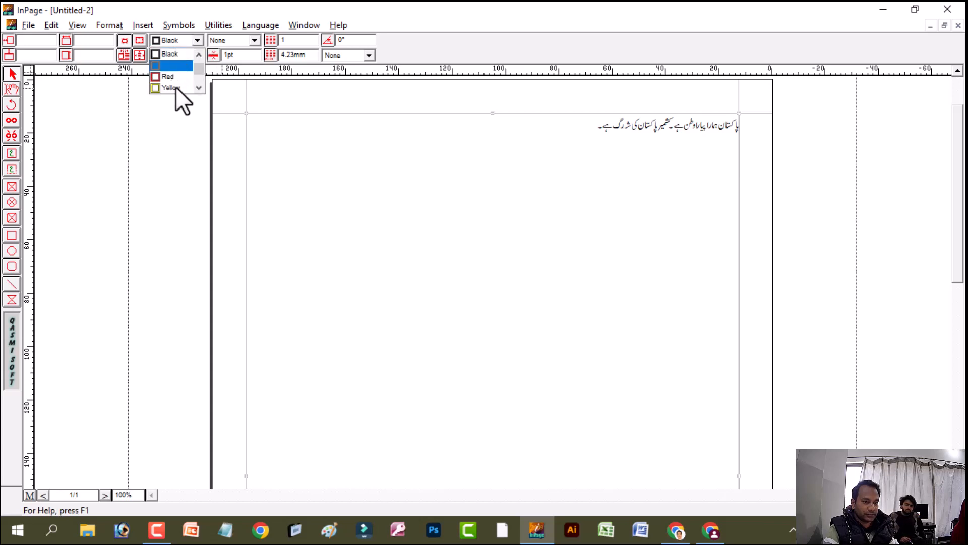
left_click(199, 89)
left_click(199, 88)
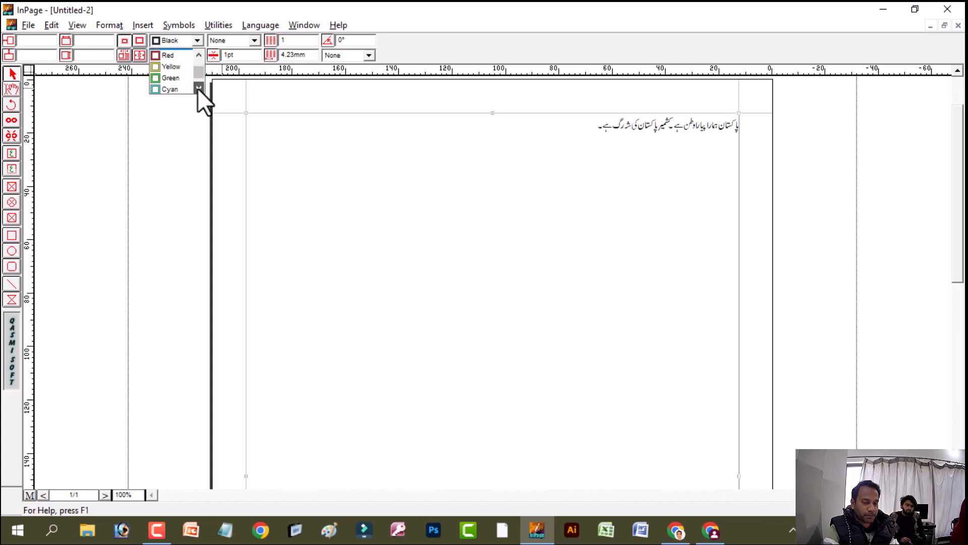
left_click(198, 88)
left_click(181, 67)
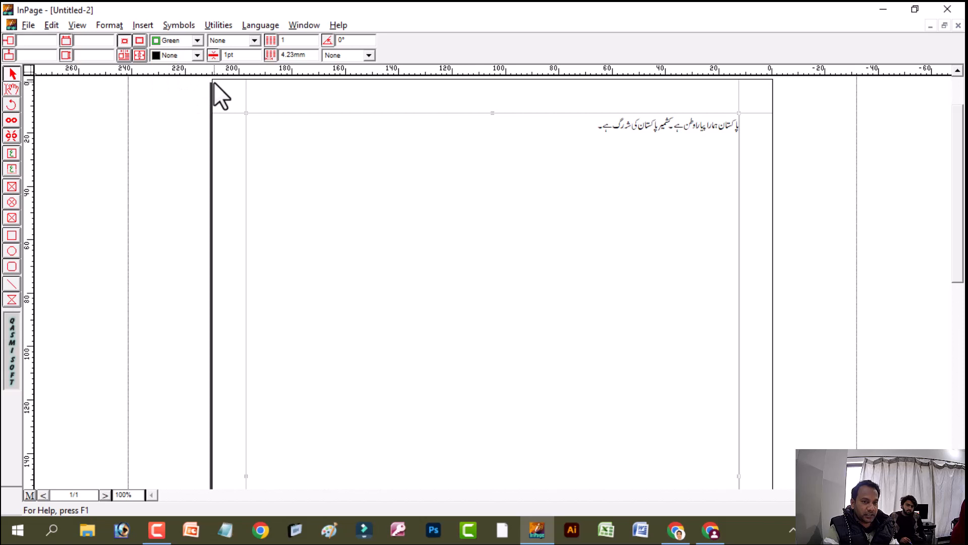
Give the text box a solid line border with a thickness of 5 pt
left_click(233, 42)
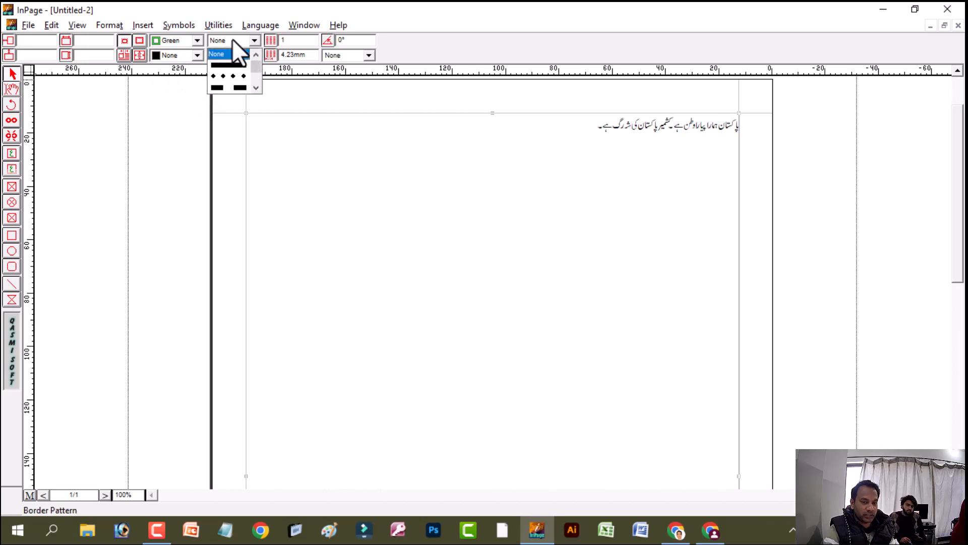
left_click(222, 69)
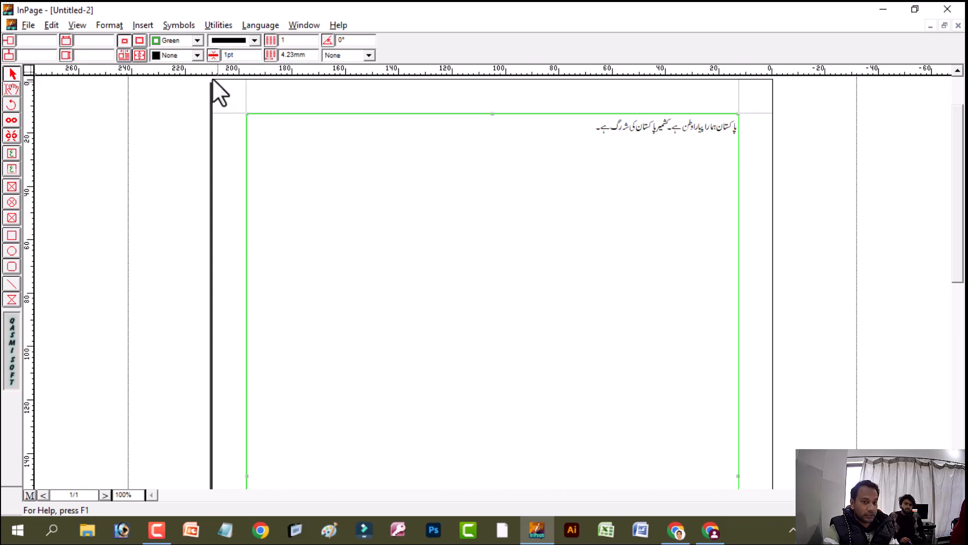
double_click(230, 55)
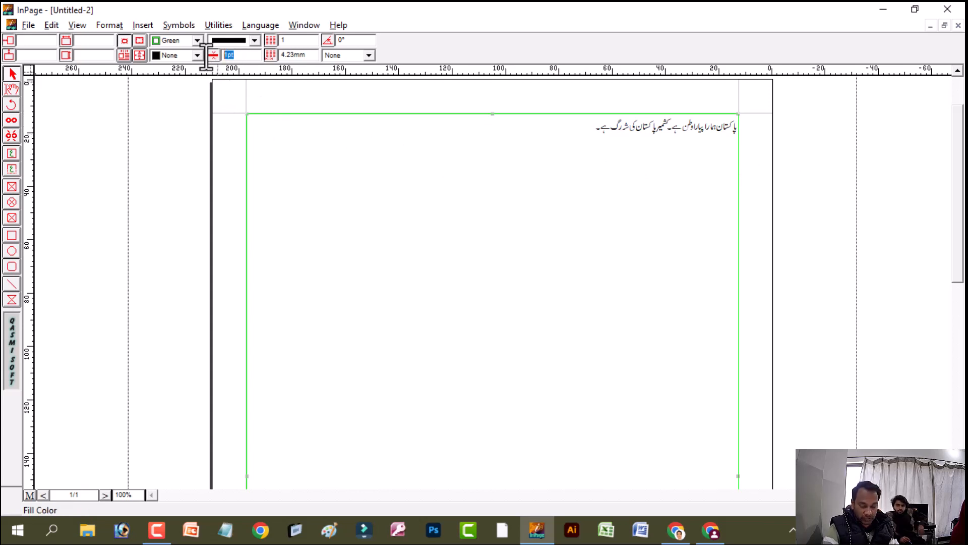
type("5")
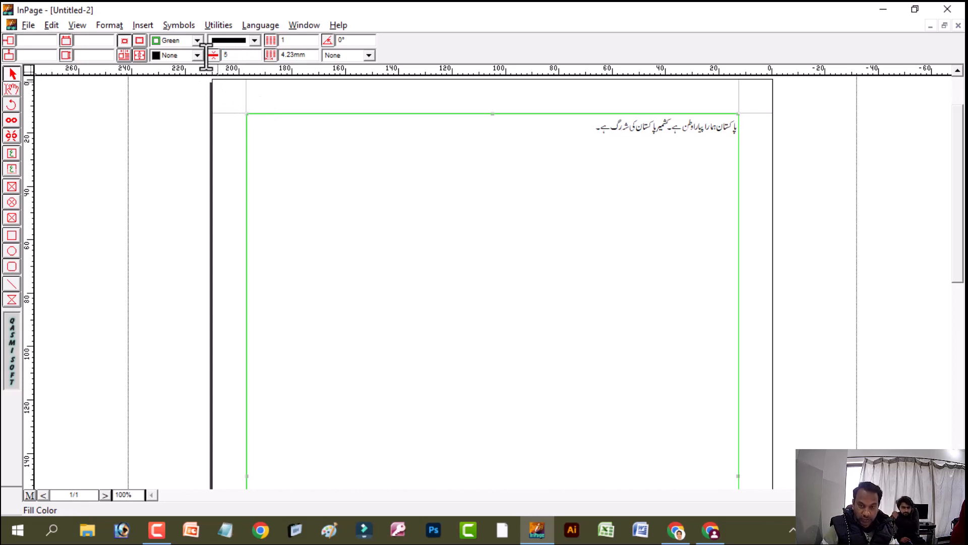
key("Return")
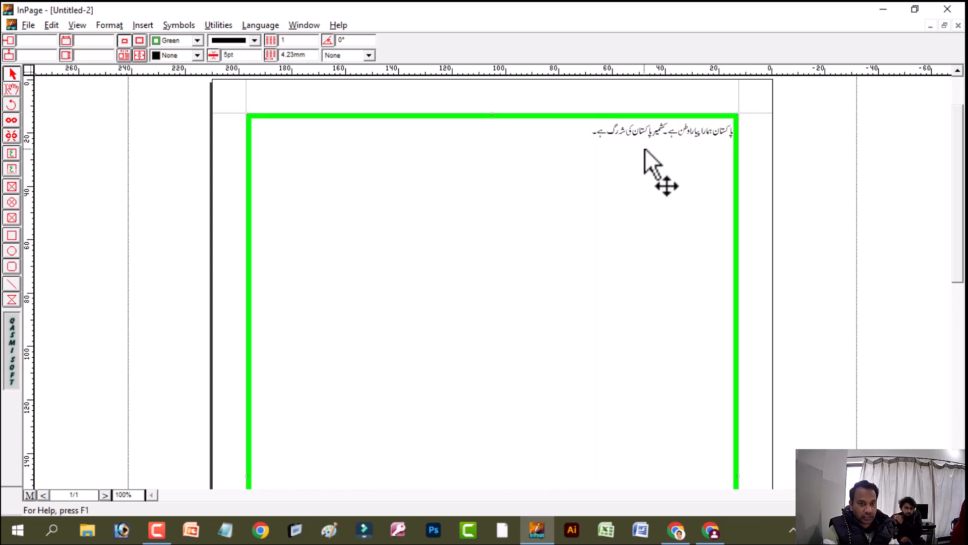
Look through the fill colours without choosing one, and change the text box's border pattern to dash-dot
left_click(177, 56)
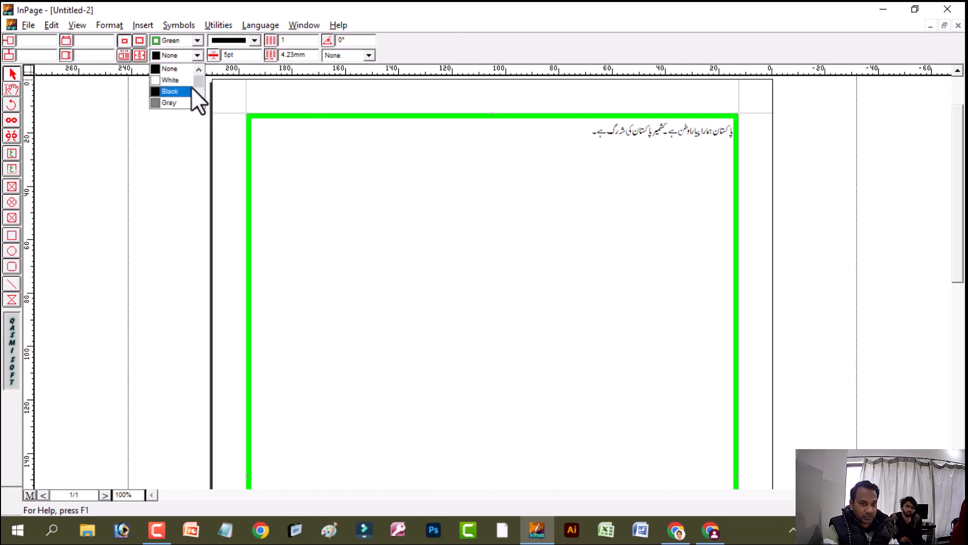
left_click(199, 55)
left_click(238, 41)
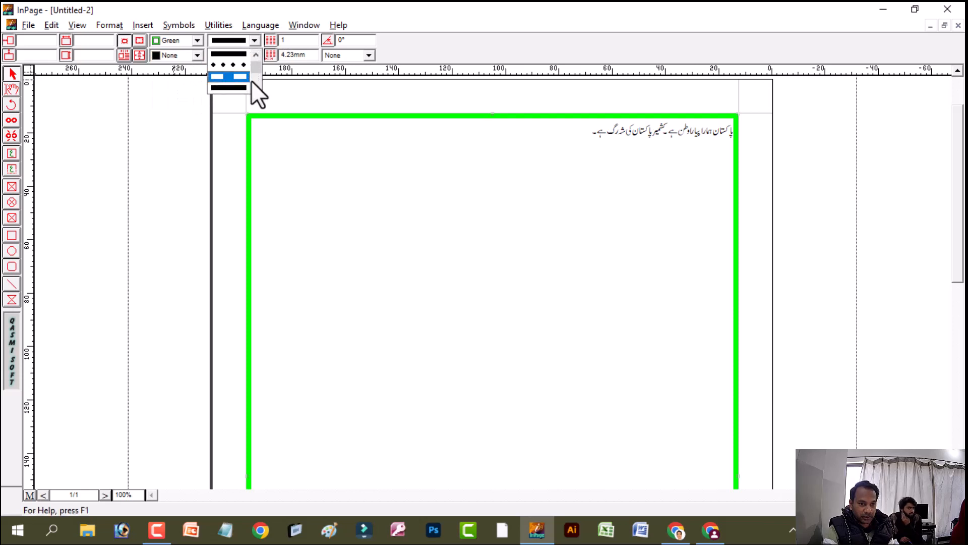
left_click(252, 87)
left_click(252, 88)
left_click(242, 65)
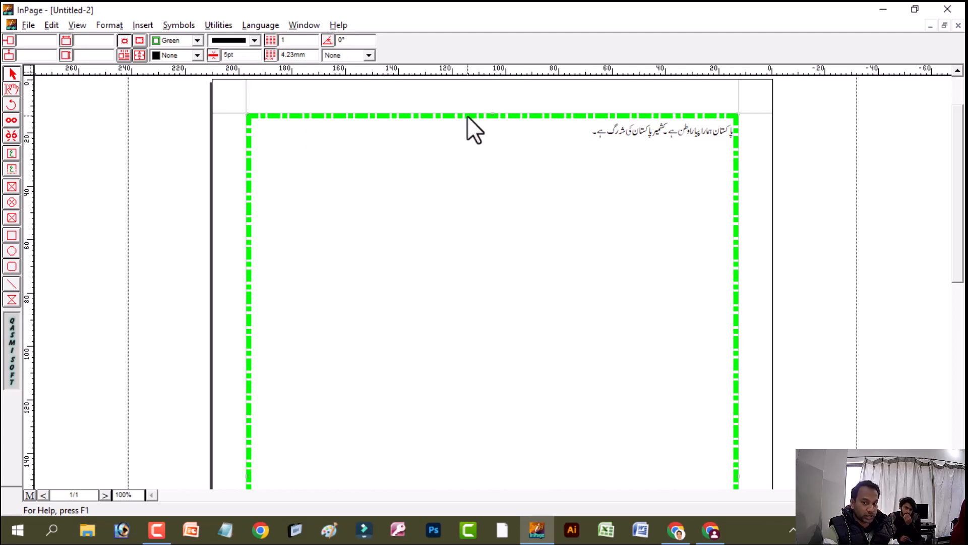
Select the whole line of Urdu text in the text box and set its character size to 24pt
left_click(11, 90)
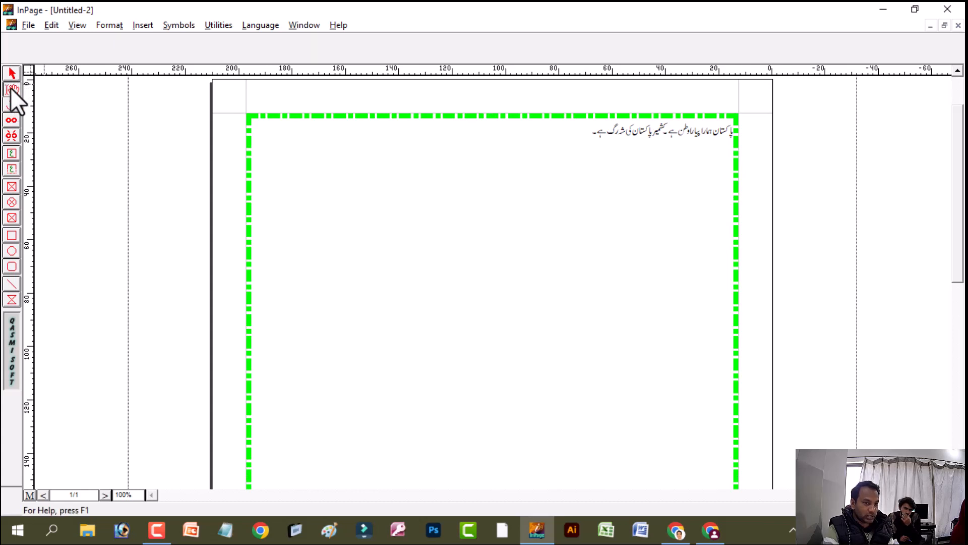
left_click_drag(580, 135, 747, 137)
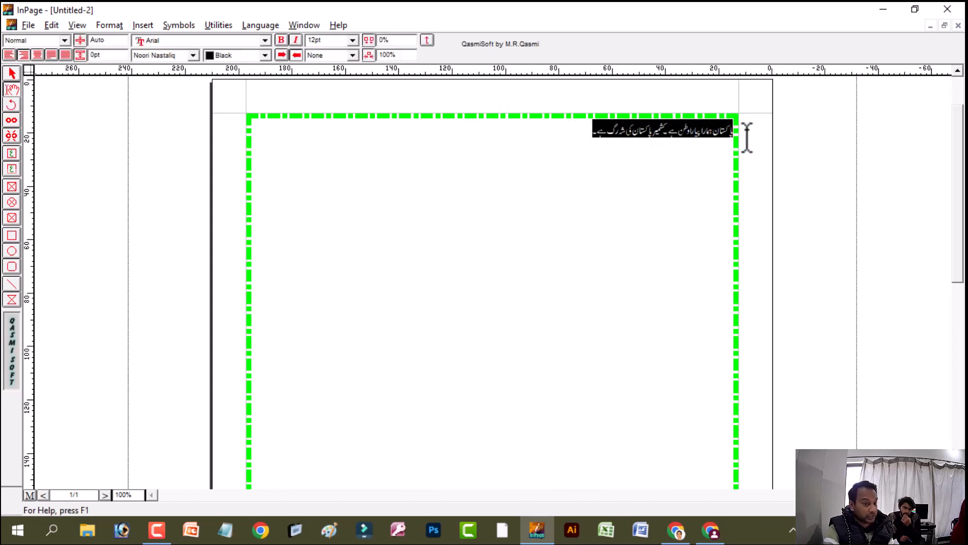
left_click(349, 39)
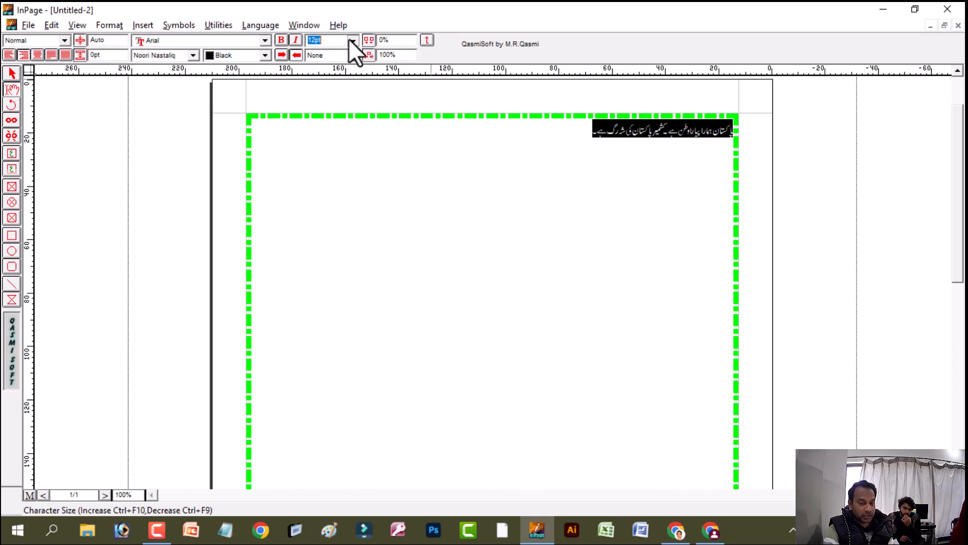
left_click(349, 40)
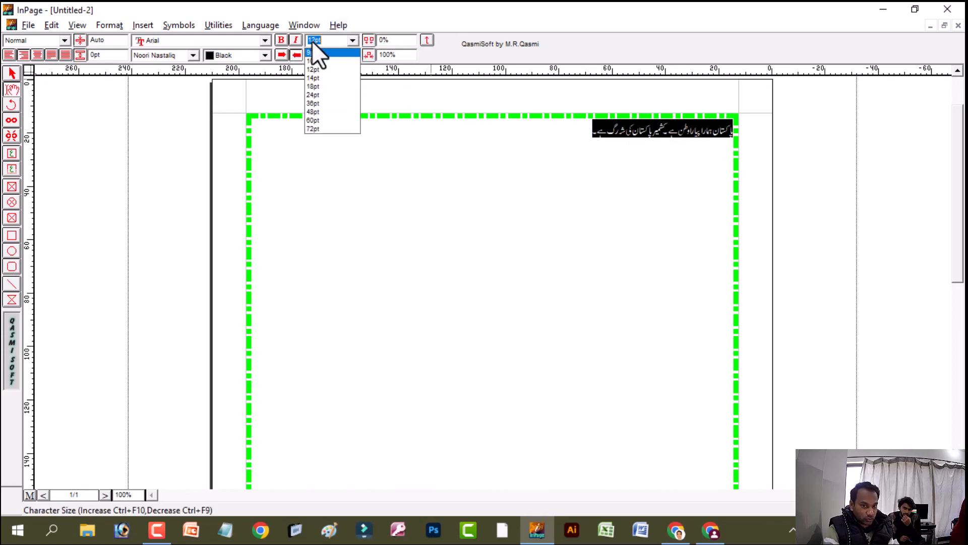
left_click(328, 94)
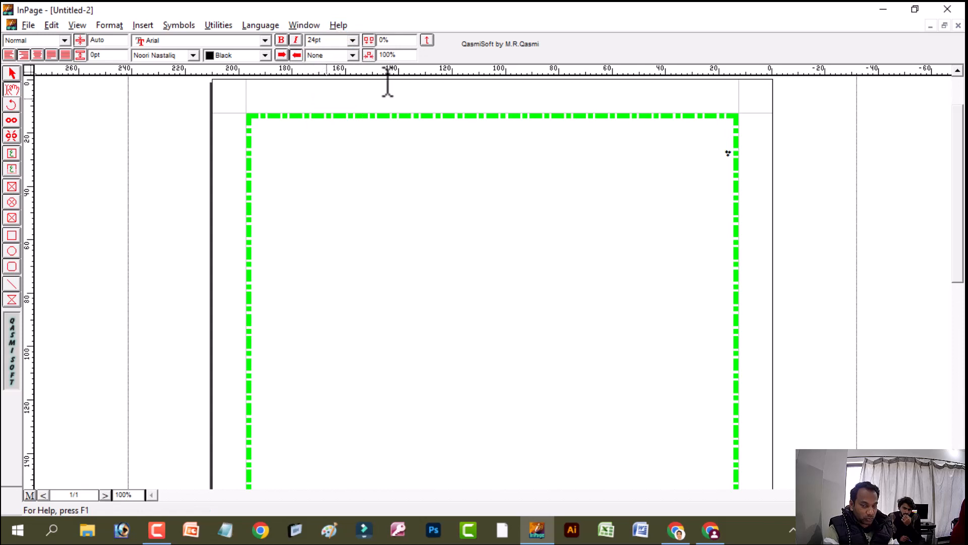
type("ا")
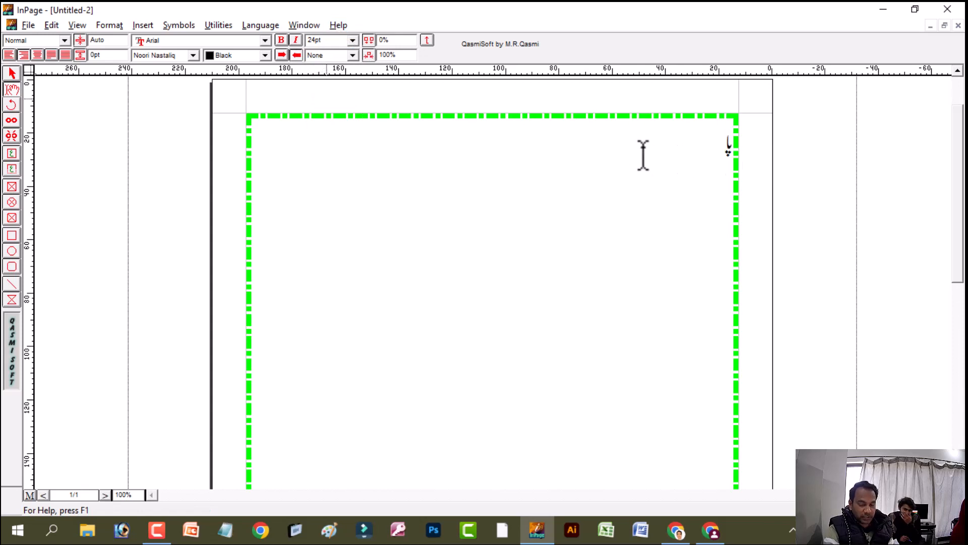
type("کستان ہمارا پیارا وطن ہے۔ کشمیر پاکستان کی شہ رگ ہے۔")
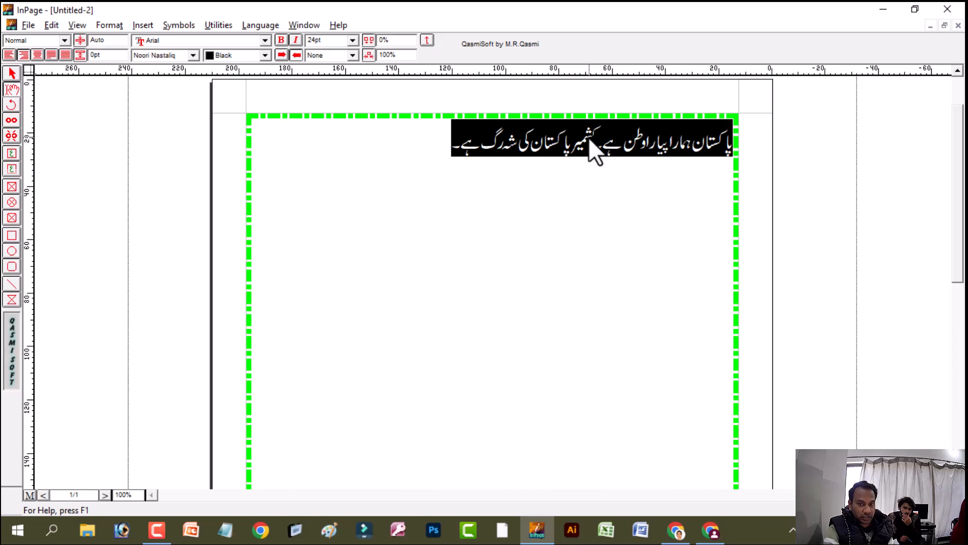
Set the text colour of the second sentence, "کشمیر پاکستان کی شہ رگ ہے۔", to Yellow
left_click(589, 139)
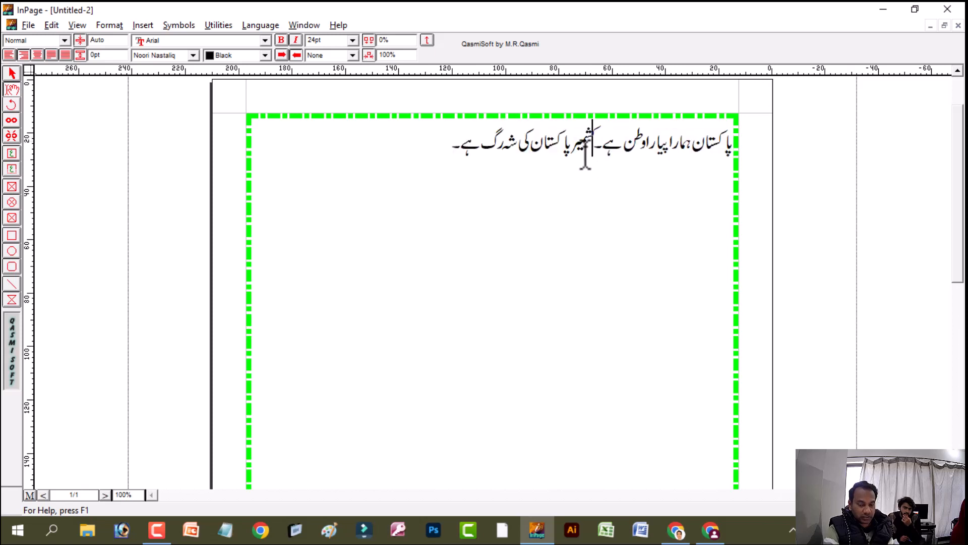
left_click_drag(585, 149, 443, 151)
left_click(222, 53)
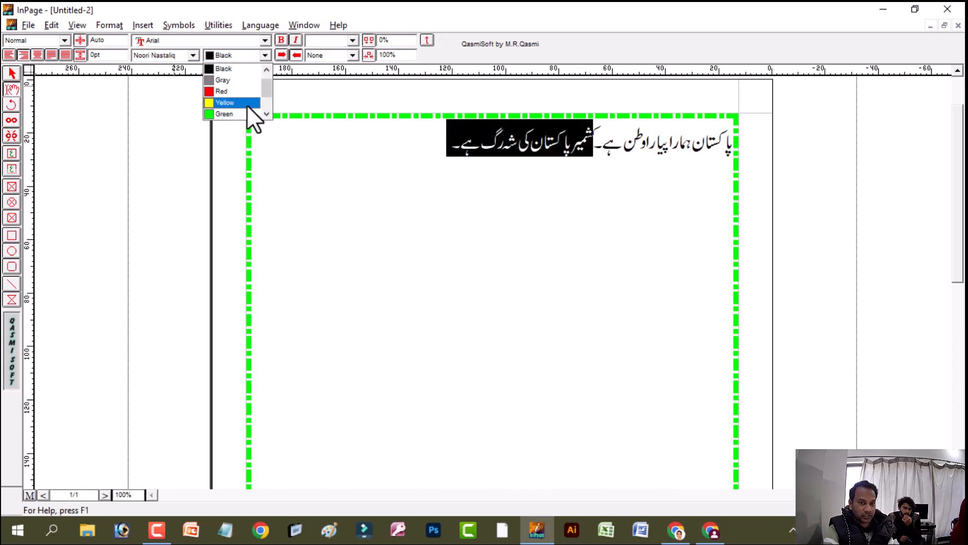
left_click(236, 103)
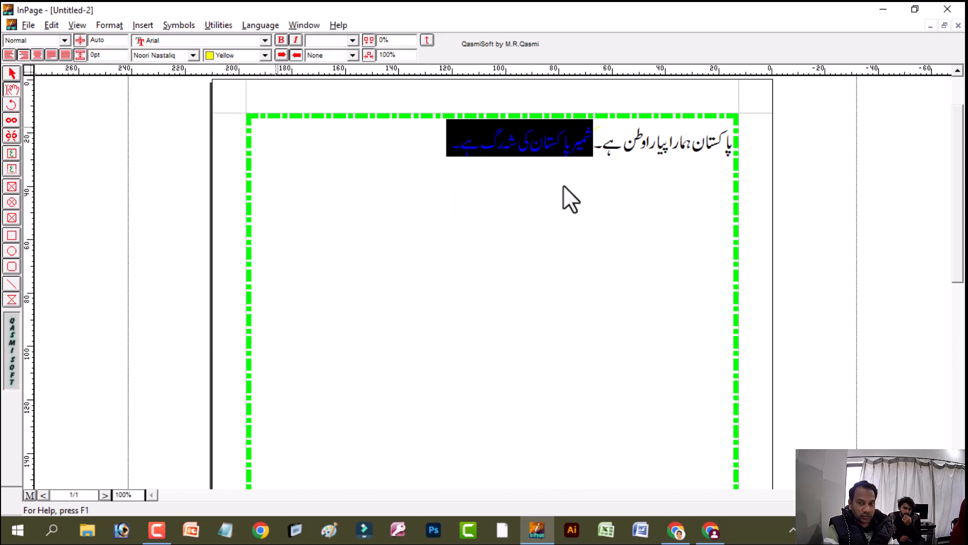
left_click(565, 155)
Reselect the second sentence, try Red as its text colour, and settle on Blue
left_click_drag(595, 149, 444, 148)
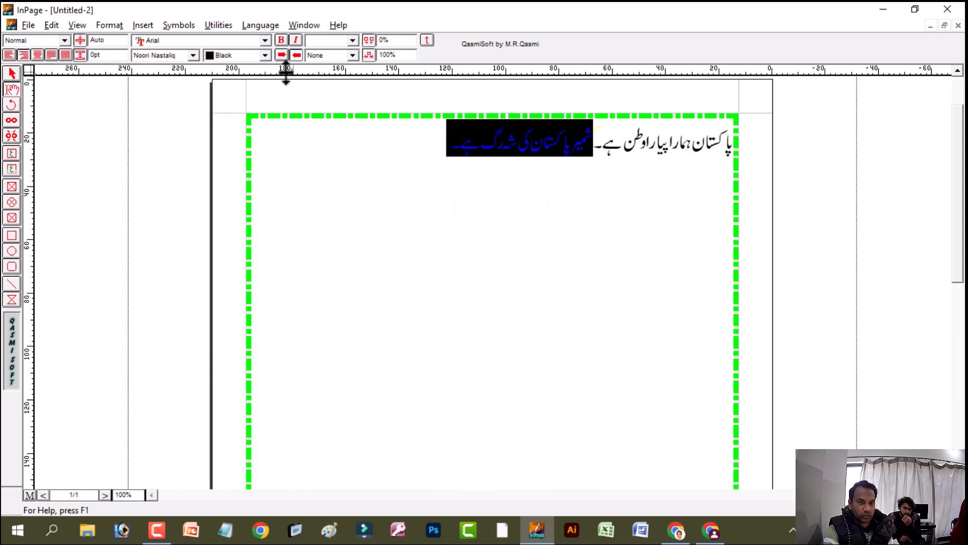
left_click(265, 55)
left_click(264, 91)
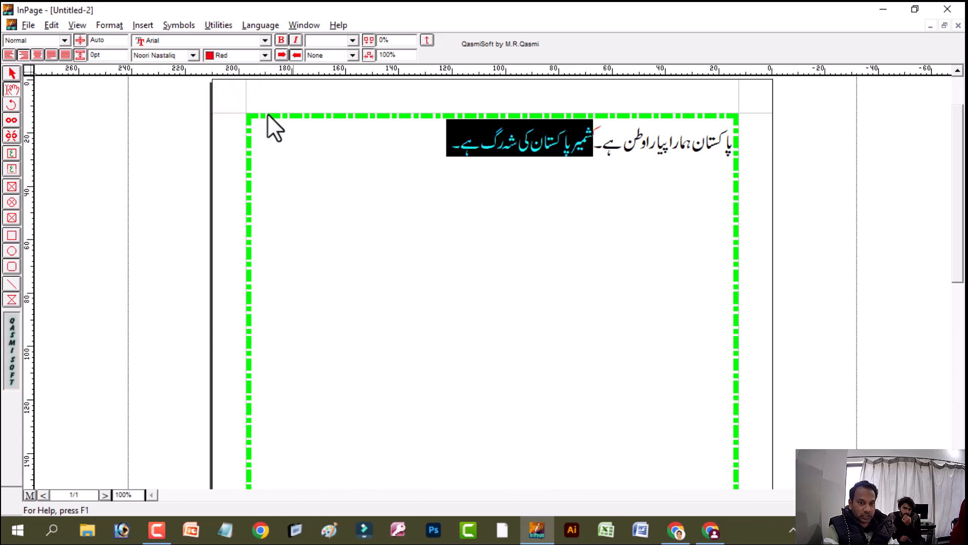
left_click(267, 59)
left_click(268, 59)
left_click(267, 61)
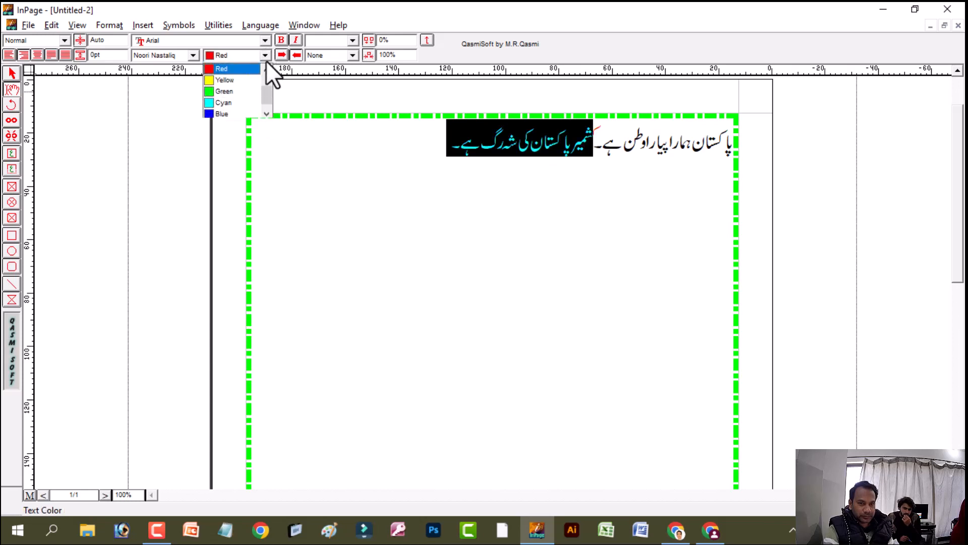
left_click(227, 113)
left_click(612, 237)
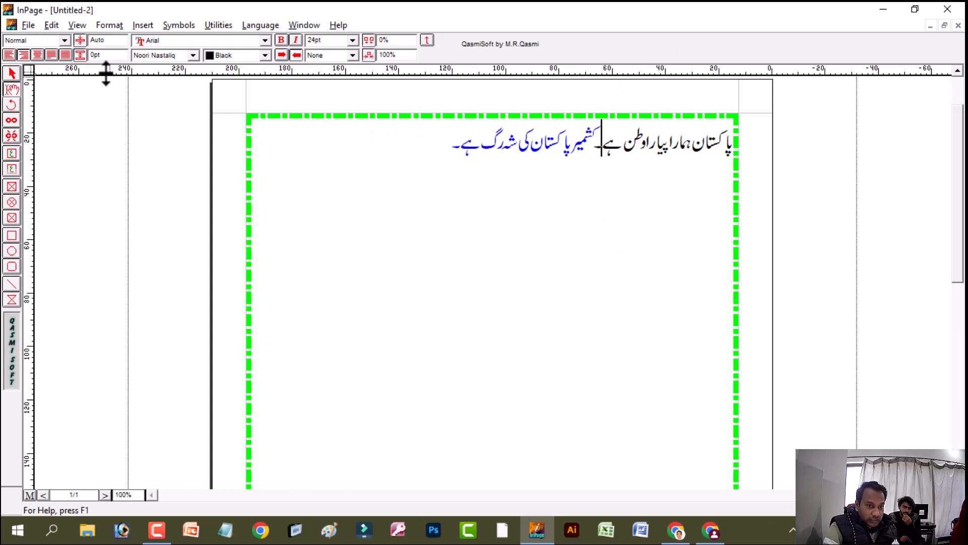
Change the Urdu font of the first sentence's words "پاکستان ہمارا پیارا وطن ہے" to Aasaar
left_click_drag(597, 147, 482, 152)
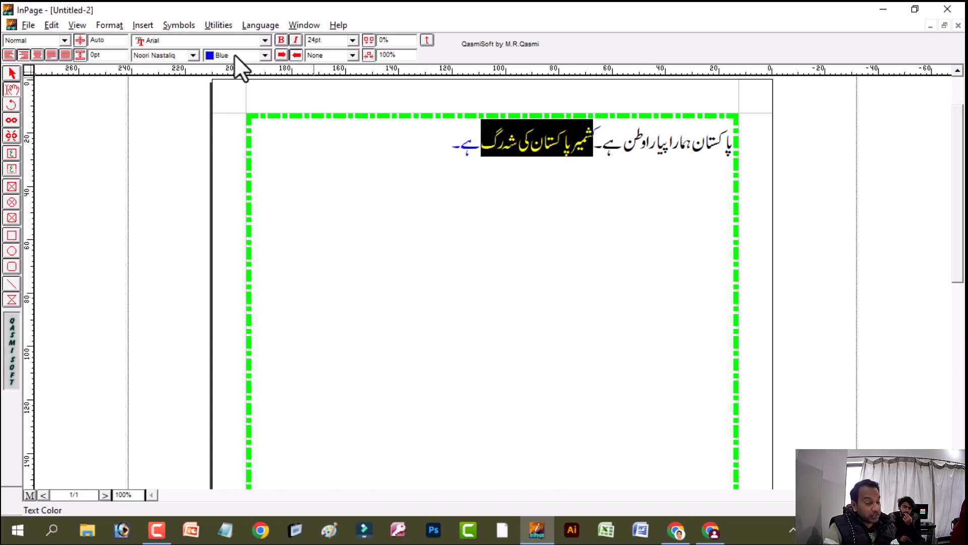
left_click(612, 162)
left_click_drag(603, 147, 755, 152)
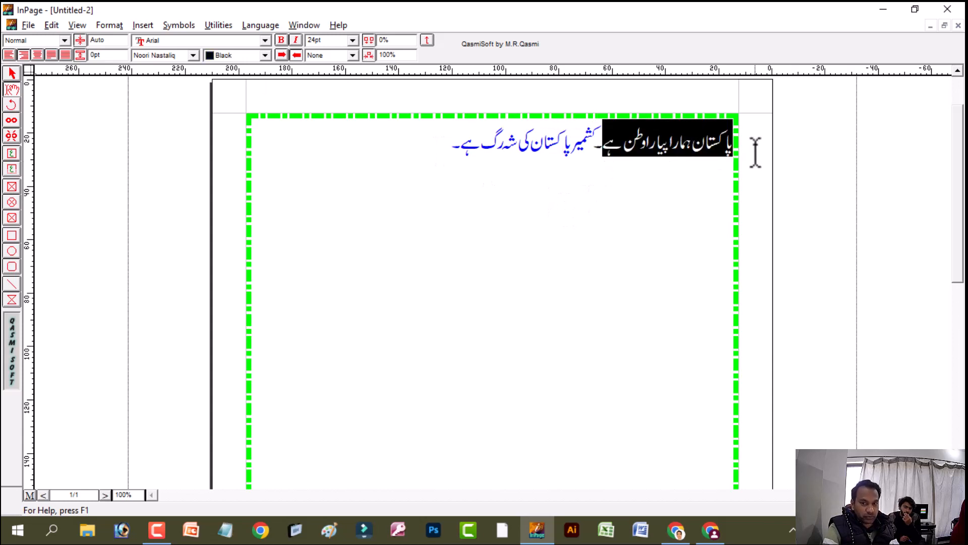
left_click(174, 54)
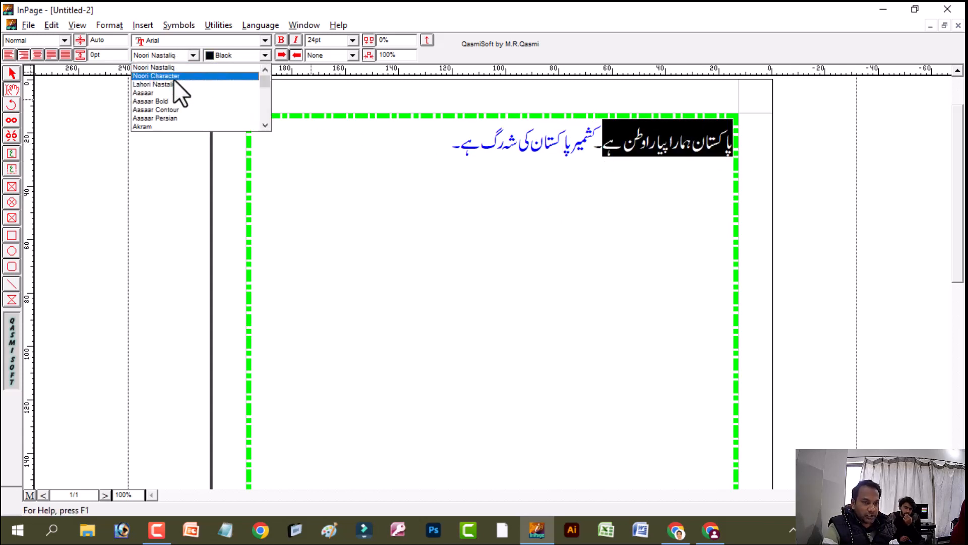
left_click(173, 94)
left_click(214, 129)
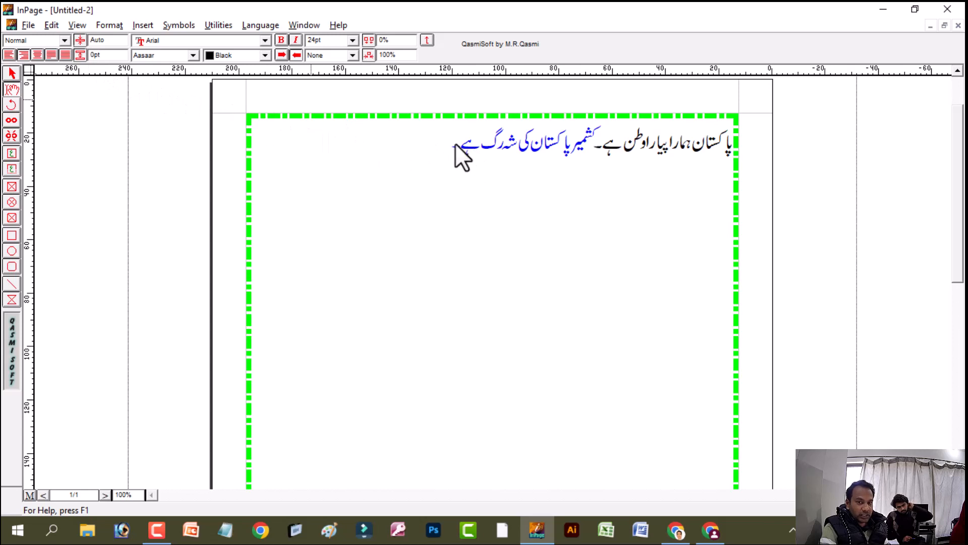
type("۔")
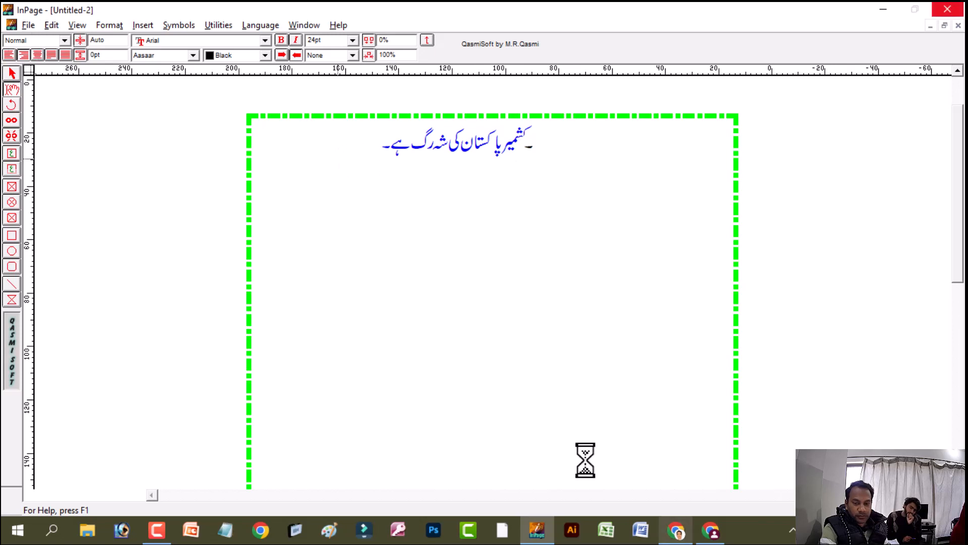
mouse_move(666, 542)
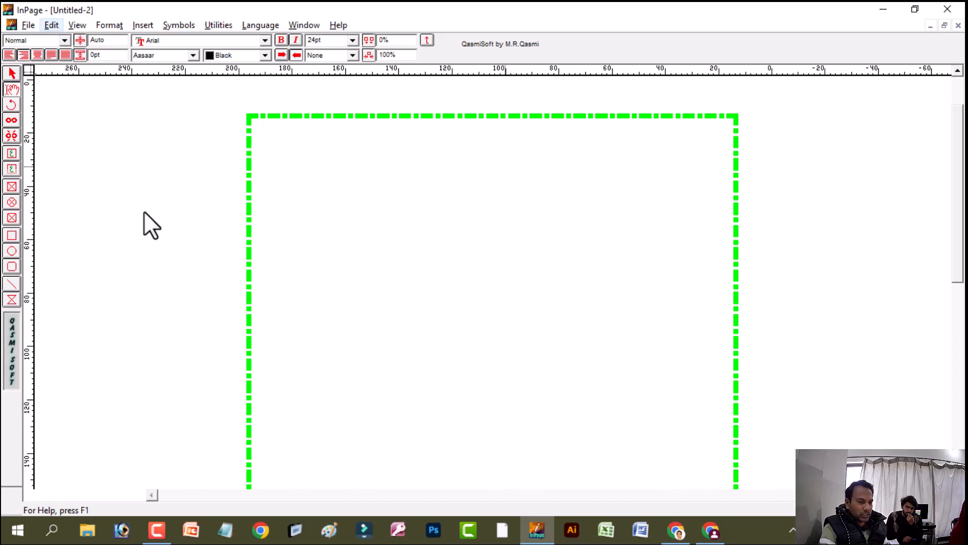
type("۔کشمیر پاکستان کی شہ رگ ہے۔")
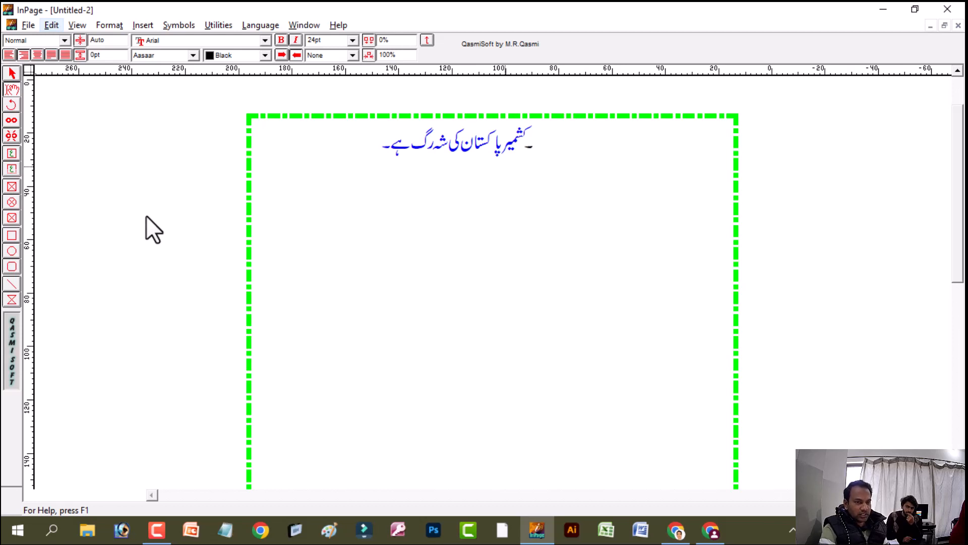
type("پاکستان ہمارا پیارا وطن ہے۔")
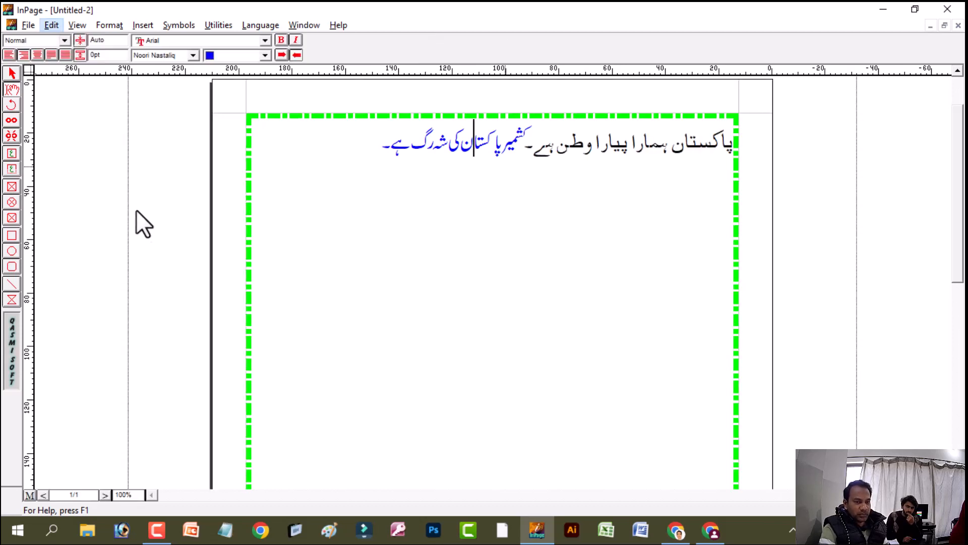
Open the keyboard preferences and view the letter layout of the Phonetic keyboard
key("alt+e")
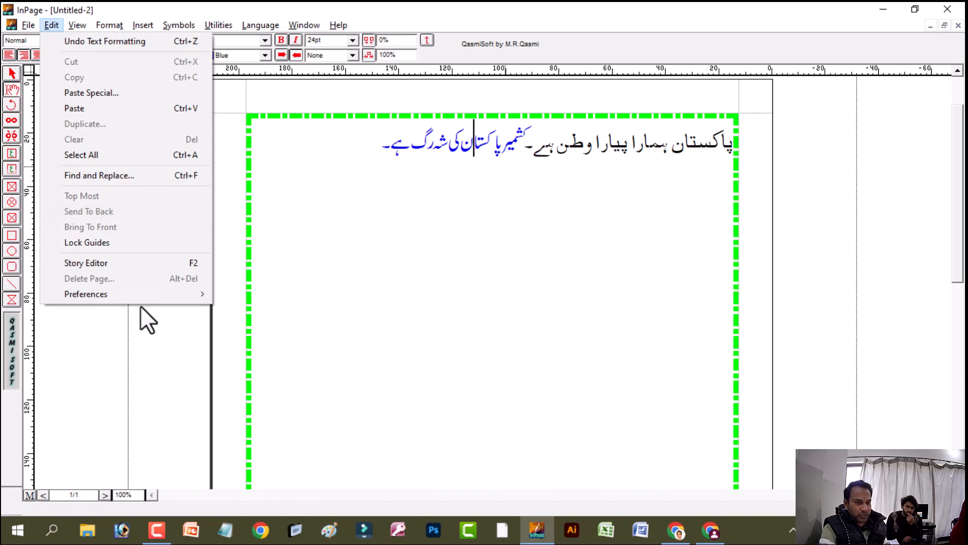
mouse_move(143, 295)
left_click(274, 355)
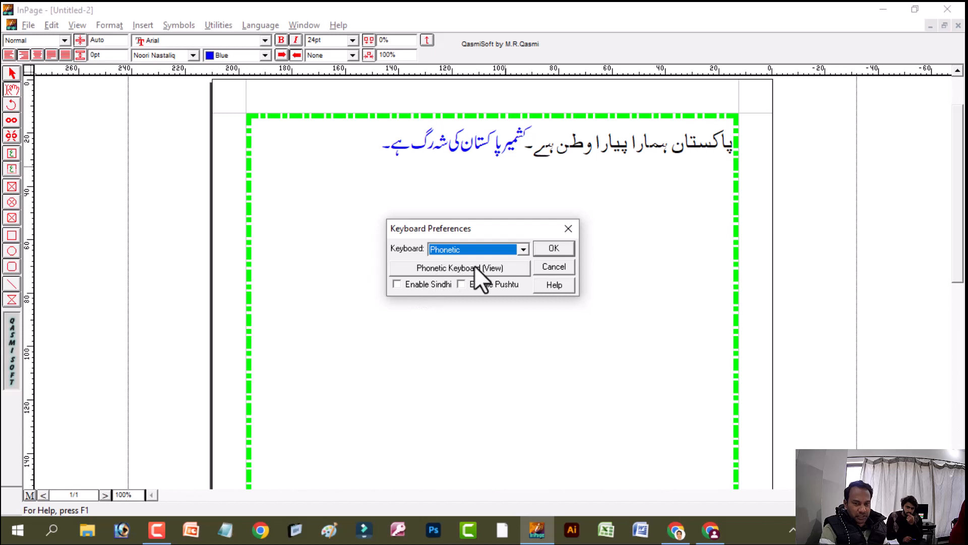
left_click(474, 265)
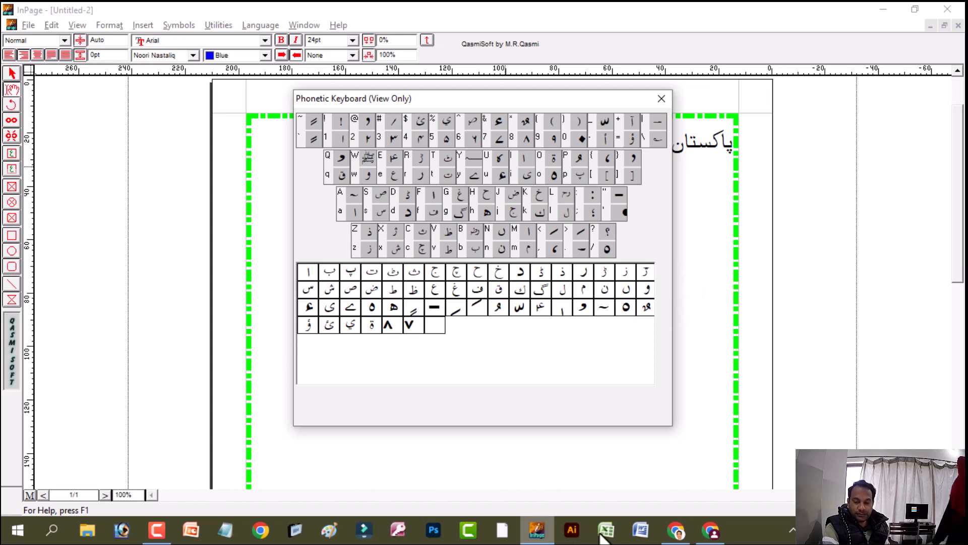
left_click(152, 534)
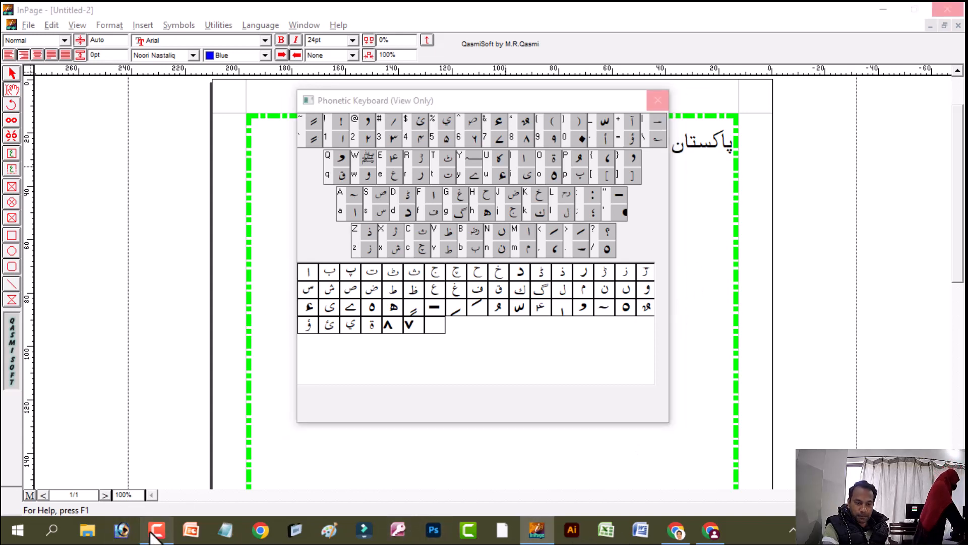